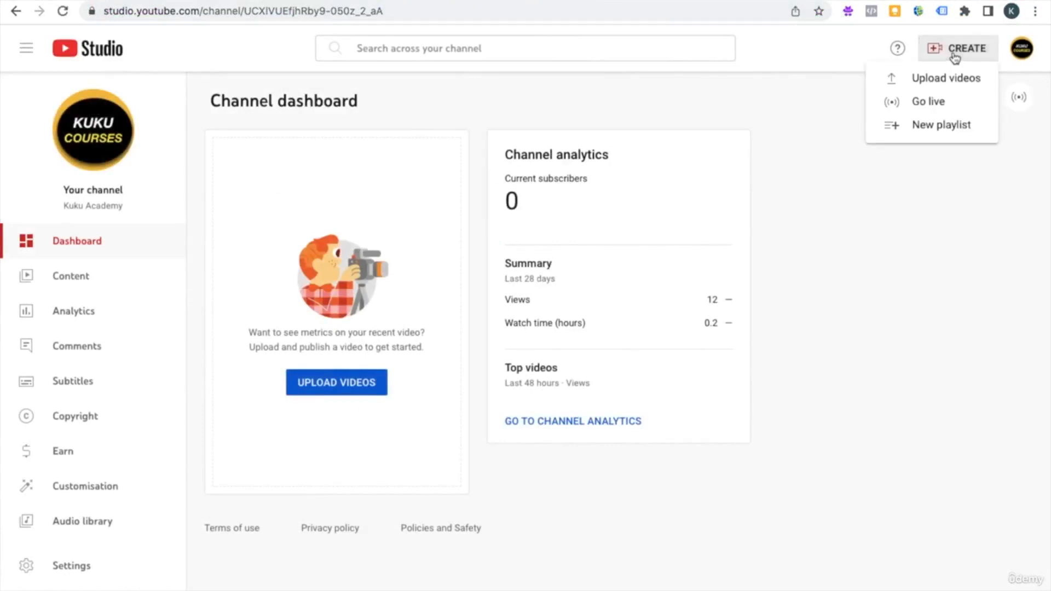
Upload the desktop video file "Make Money With Affiliate Marketing.mp4" to the channel.
left_click(936, 79)
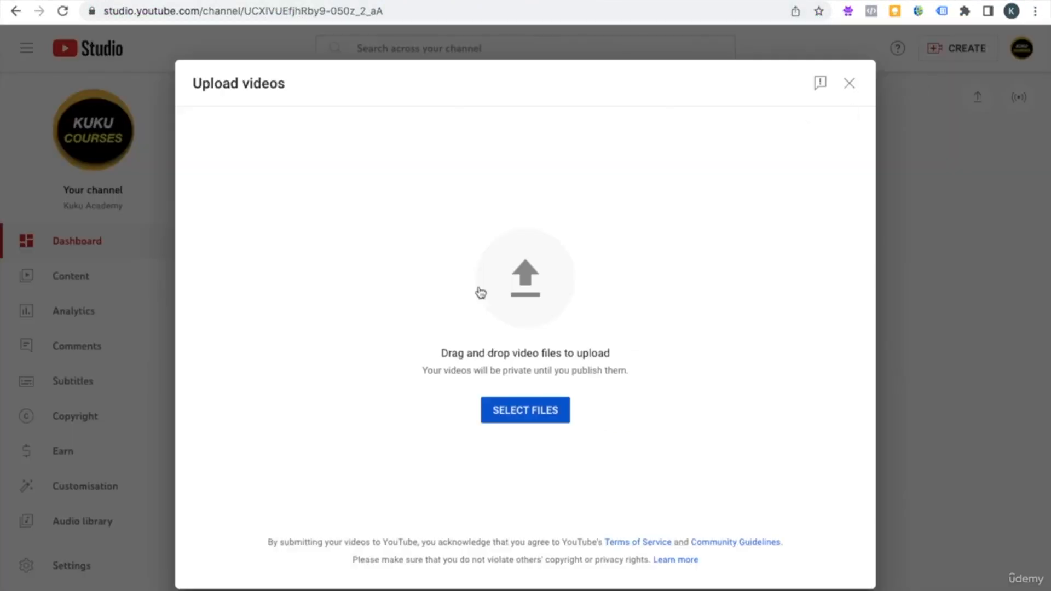
left_click(531, 426)
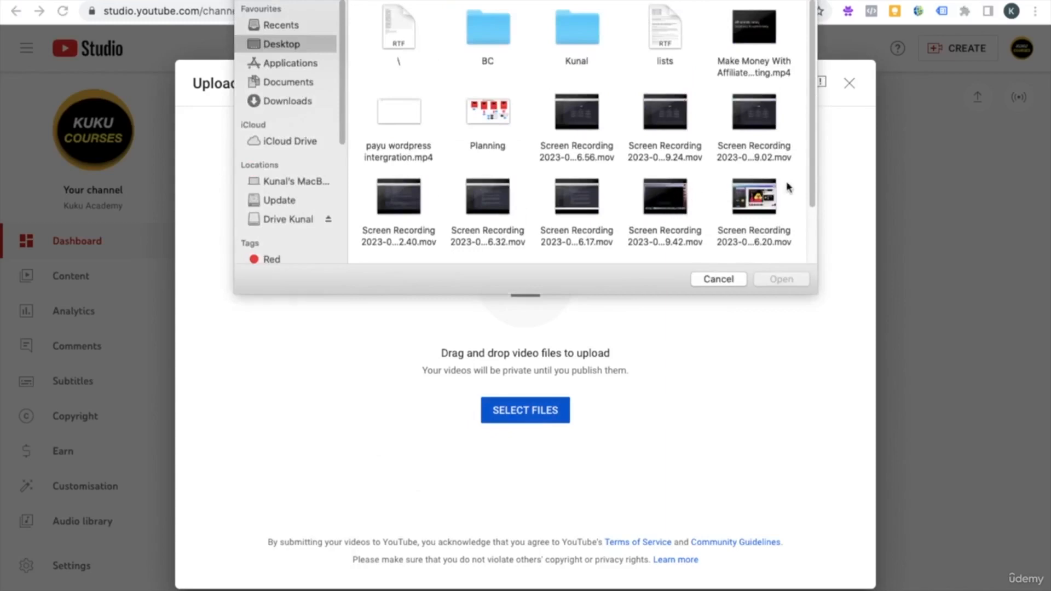
mouse_move(810, 184)
left_mouse_down()
mouse_move(810, 204)
mouse_move(812, 162)
left_mouse_up()
double_click(762, 69)
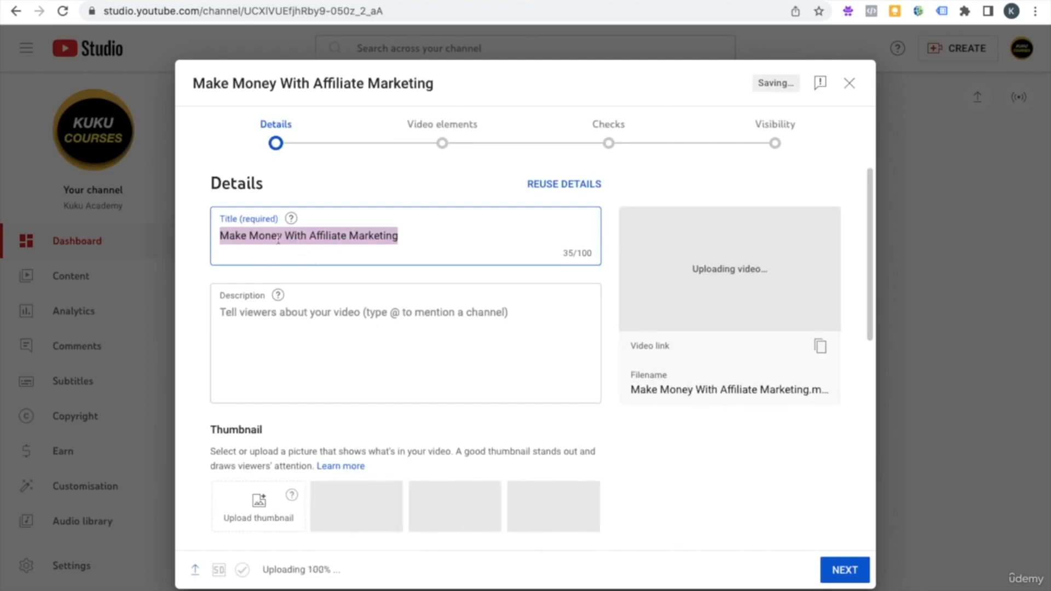
Copy the full text of the uploaded video's title, "Make Money With Affiliate Marketing".
left_click(411, 234)
left_click_drag(411, 234, 228, 234)
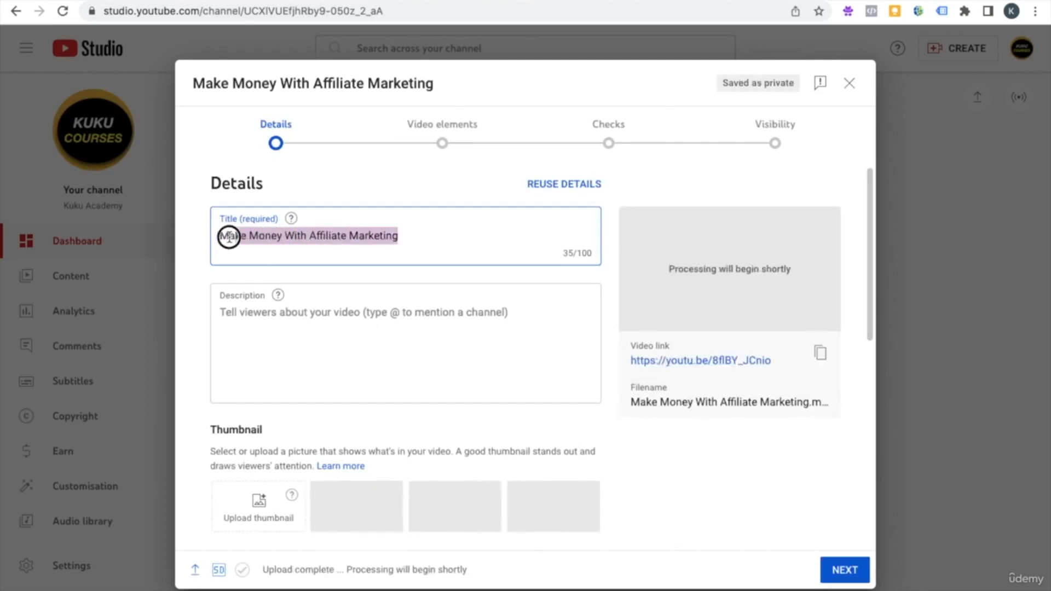
right_click(249, 238)
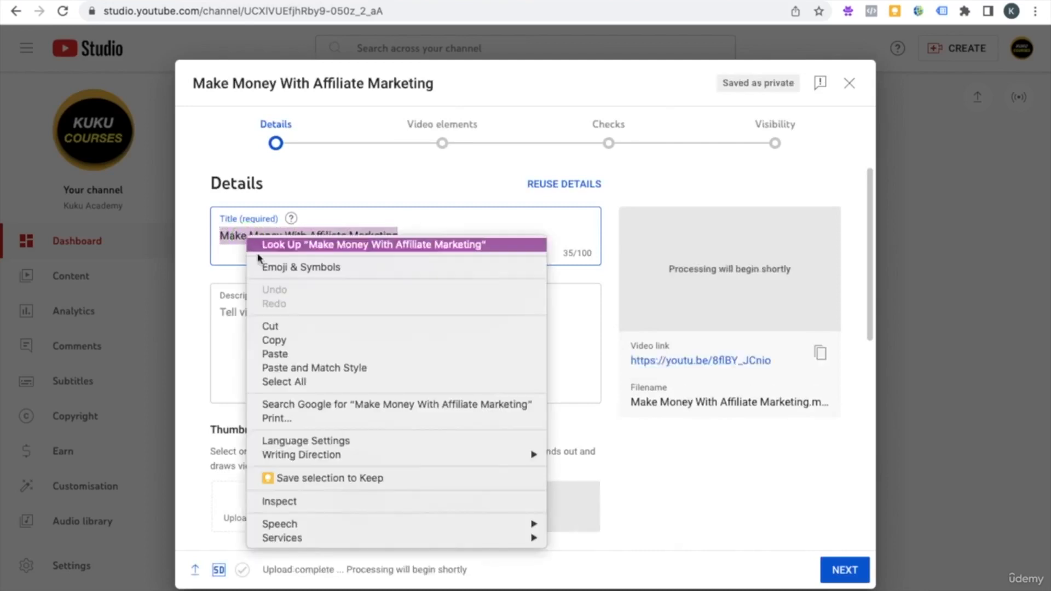
left_click(299, 340)
left_click(421, 235)
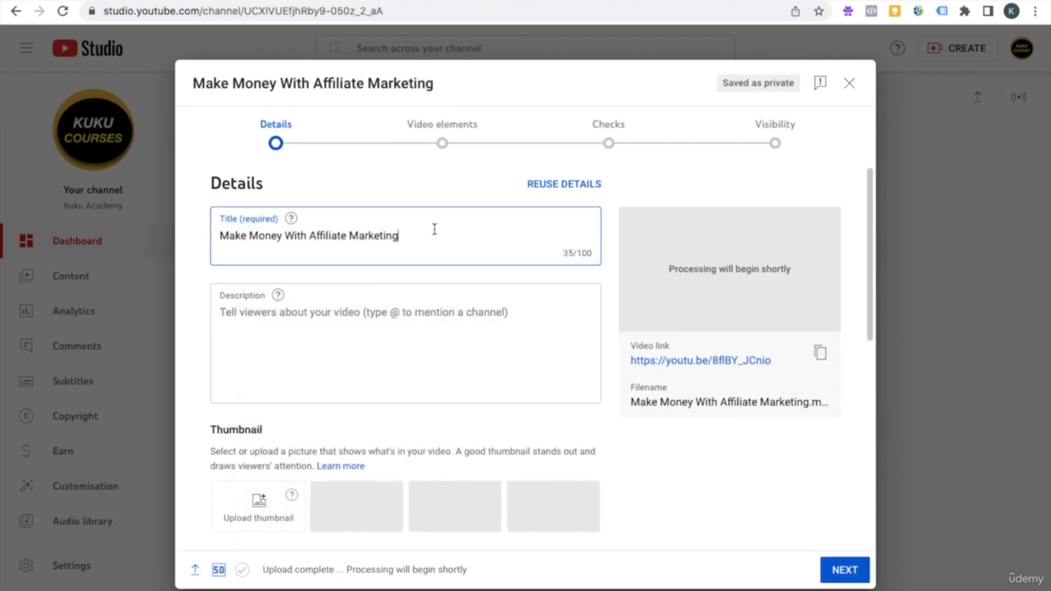
Switch to ChatGPT and send the prompt: Write 10 catchy youtube titles for topic "Make Money With Affiliate Marketing".
key("ctrl+Left")
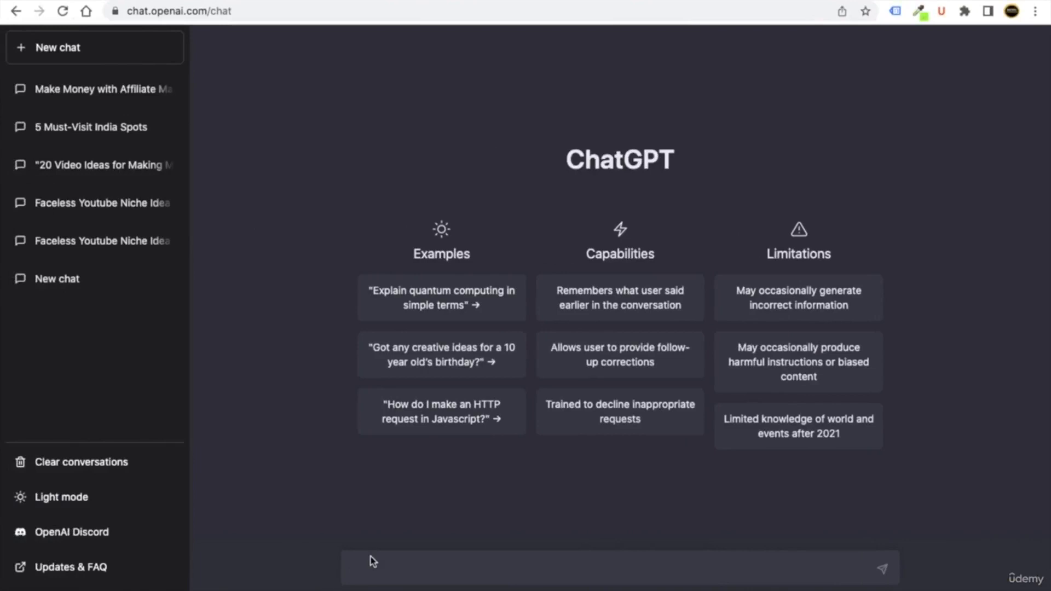
type("Write 10 catchy youtube titles for topic \"")
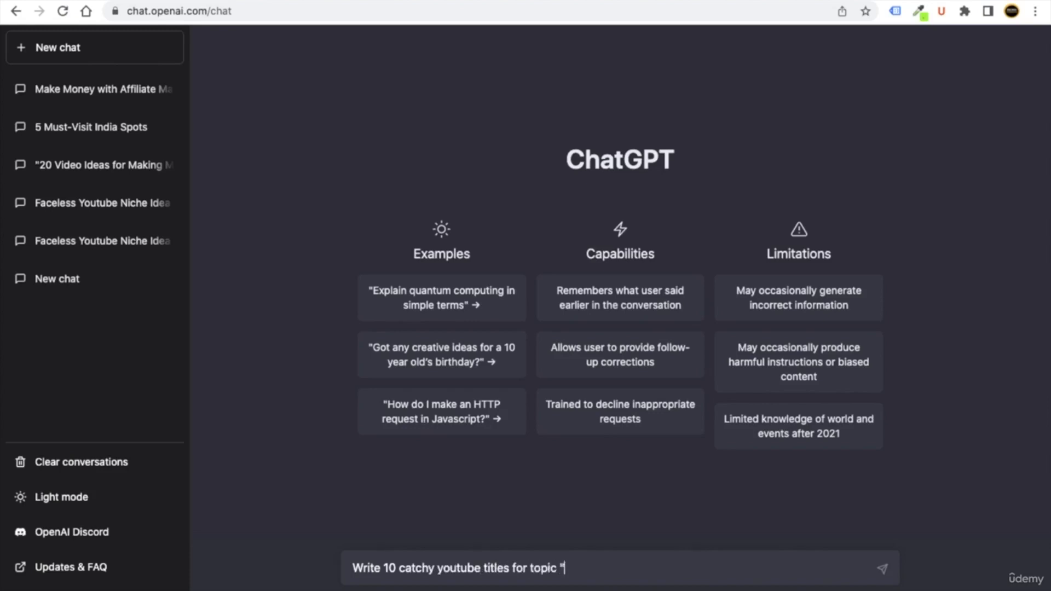
key("ctrl+v")
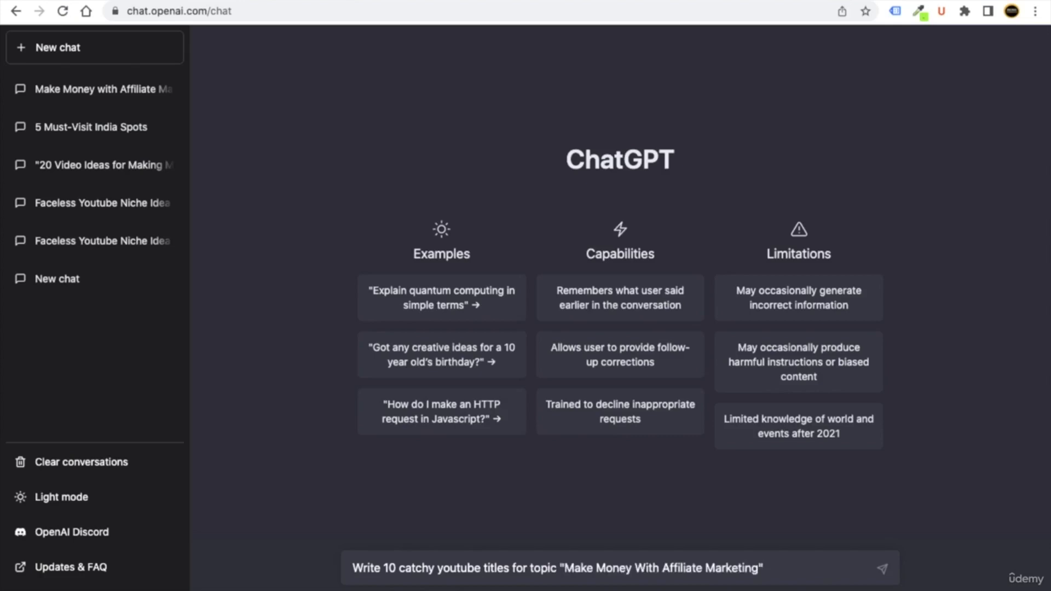
key("Return")
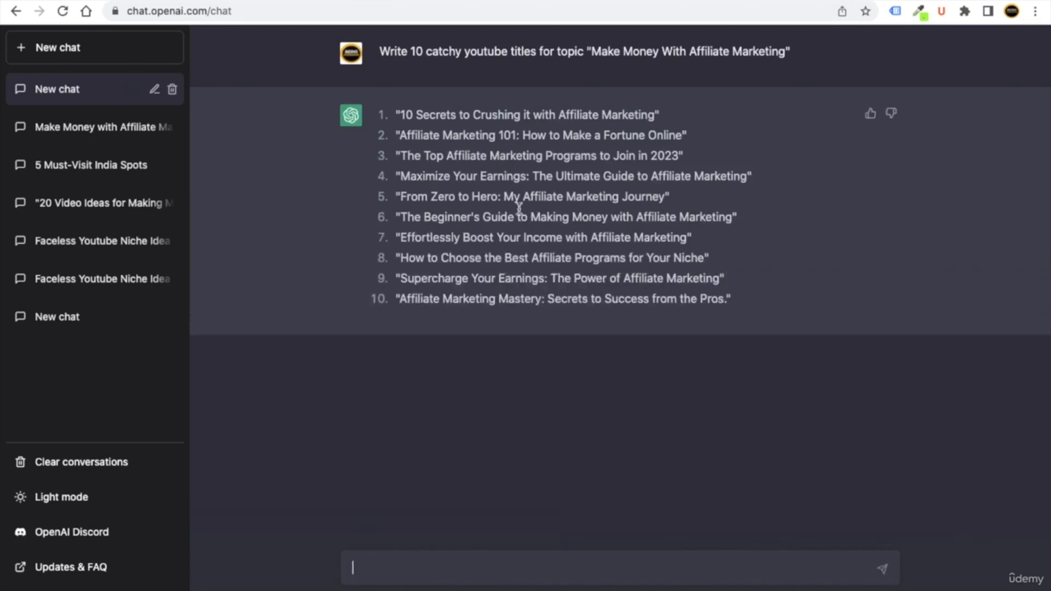
Copy the whole text of the title-request prompt already sent in the conversation.
double_click(440, 52)
triple_click(440, 52)
right_click(439, 52)
left_click(435, 82)
Try to resend the copied prompt with a full stop and the extra paragraph "Title should be SEO optimized".
right_click(365, 566)
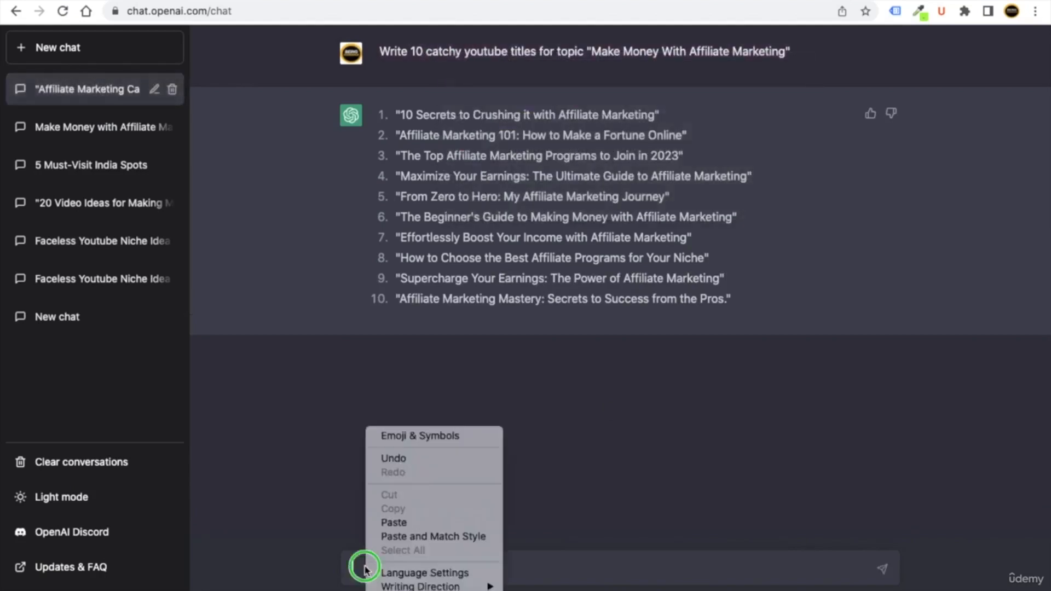
left_click(407, 523)
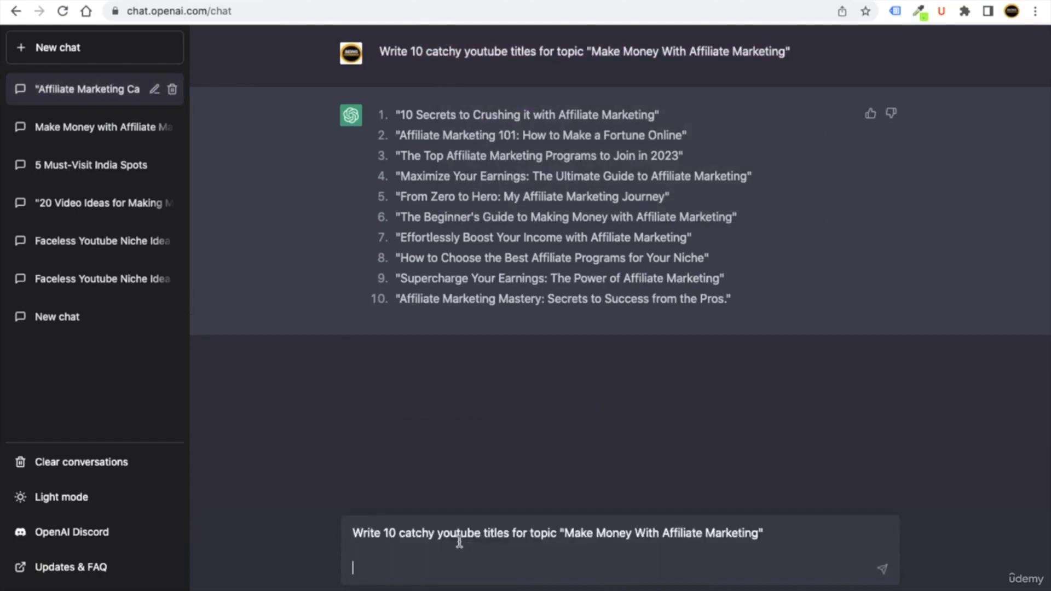
key("BackSpace")
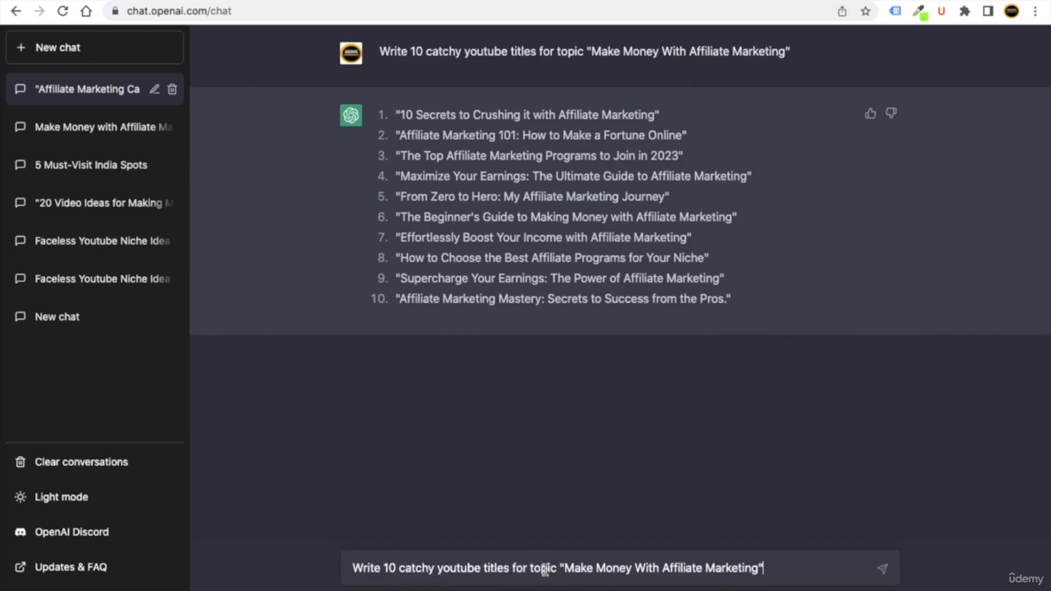
type(".")
key("shift+Return")
key("shift+Return")
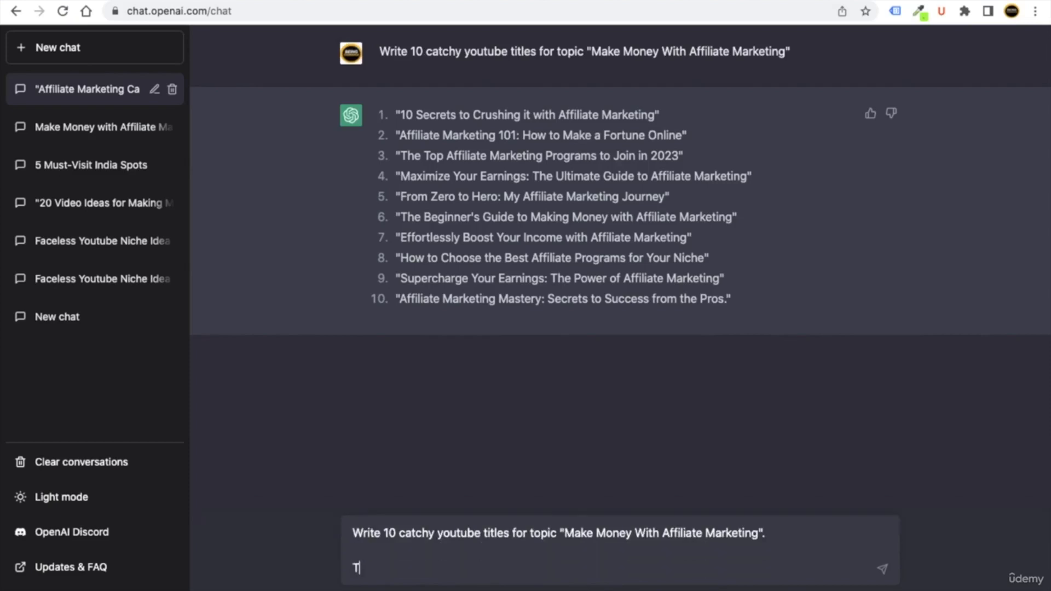
type("Title should be SEO optimized")
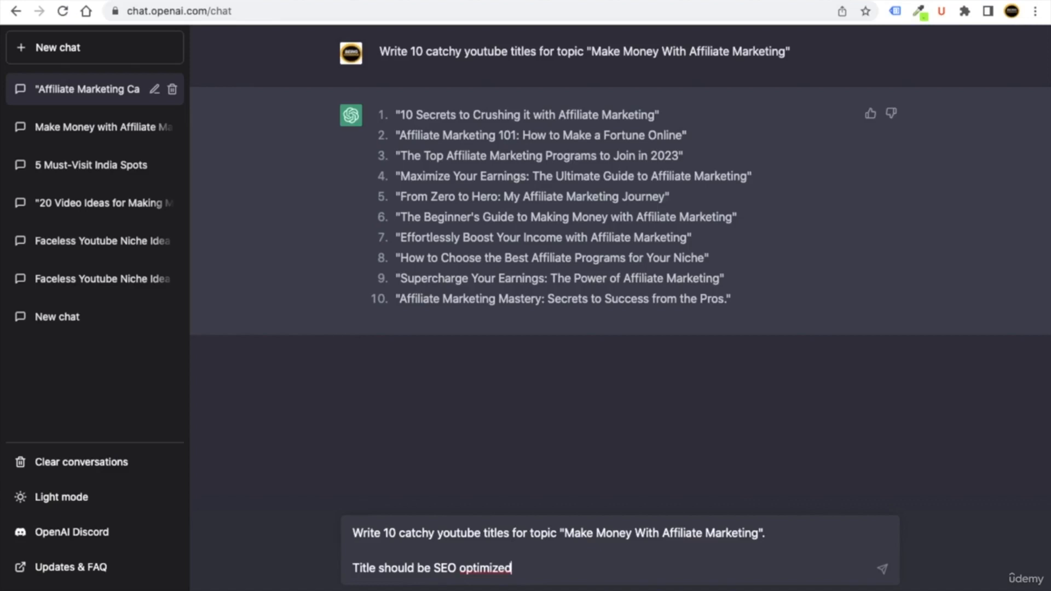
key("Return")
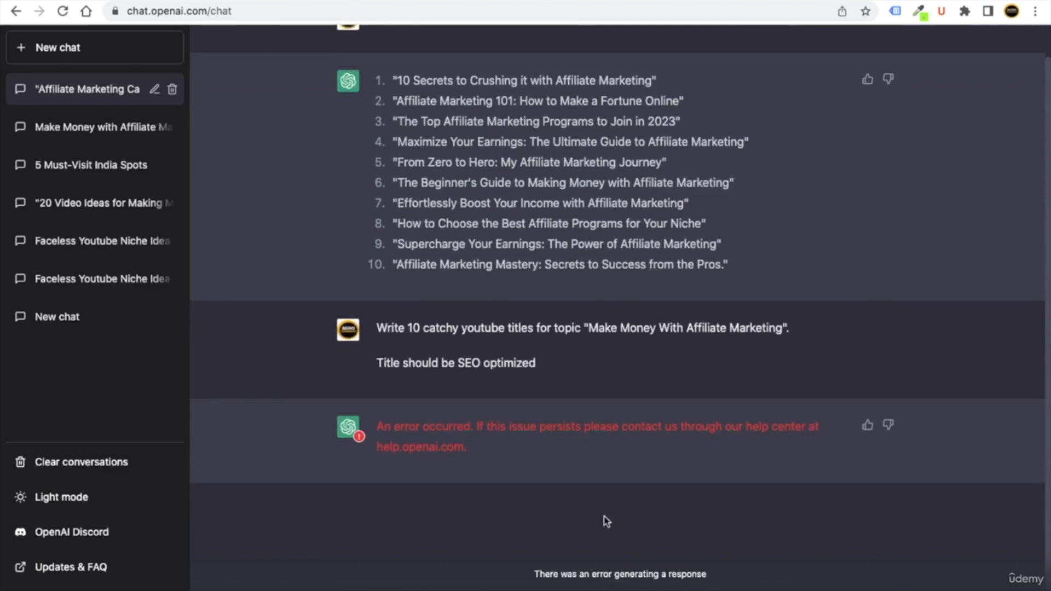
Reload the page, dismiss the notice, and send the copied prompt in a new chat with "Title should be seo optimized" added.
left_click(63, 11)
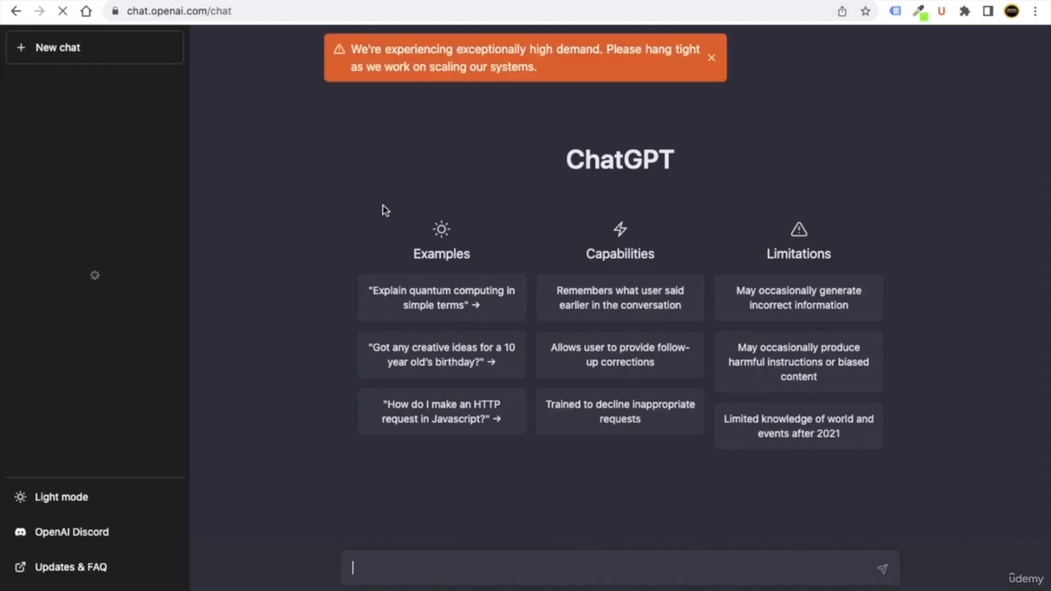
left_click(711, 58)
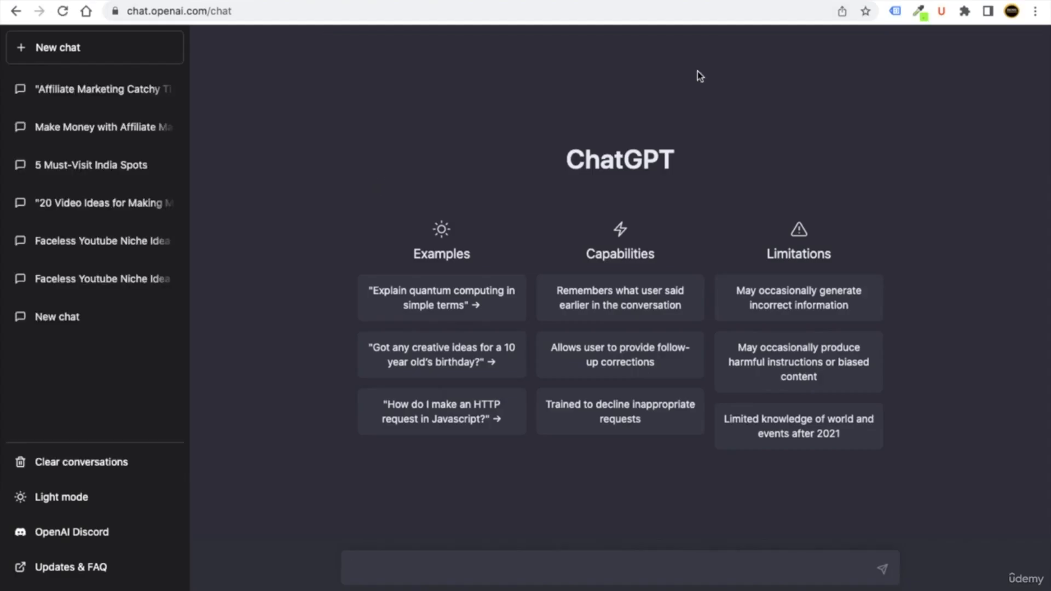
left_click(377, 559)
key("super+v")
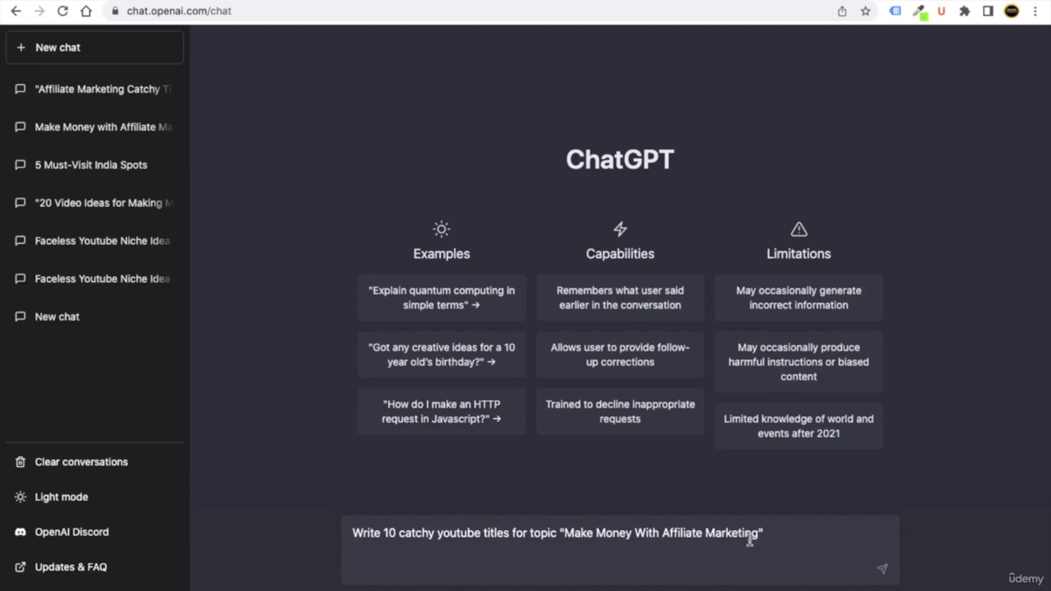
type("Title should be seo")
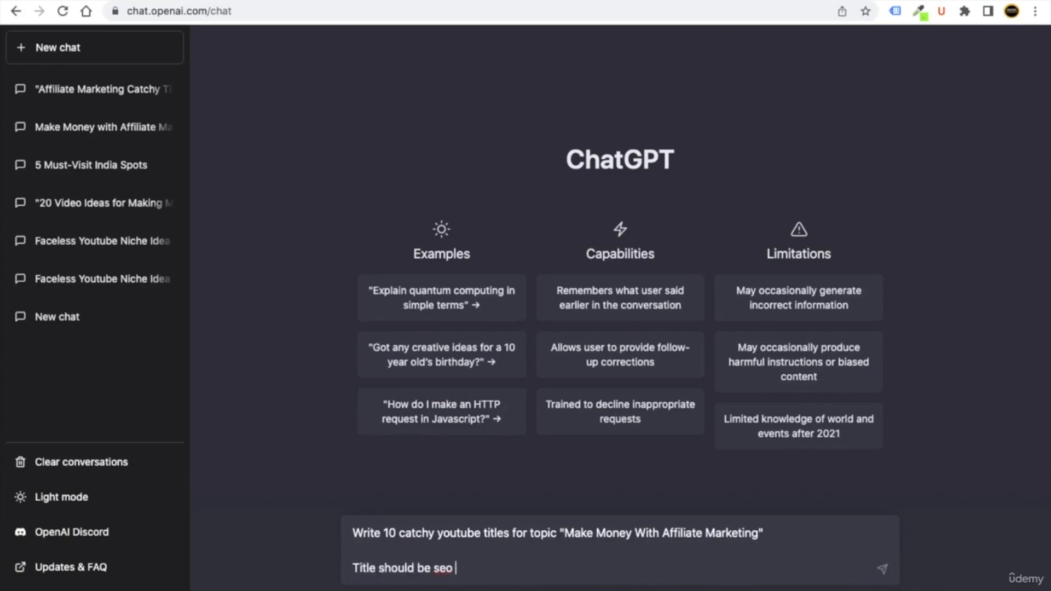
type(" optimized")
key("Return")
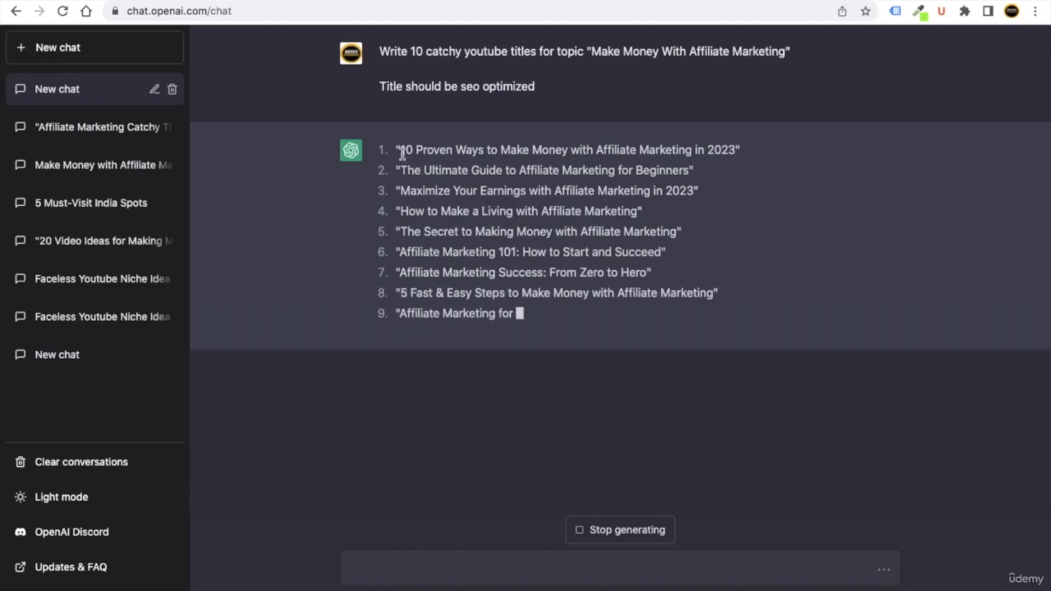
Examine how the first suggested title uses the keyword phrase "Make Money with Affiliate Marketing".
left_click_drag(403, 153, 707, 150)
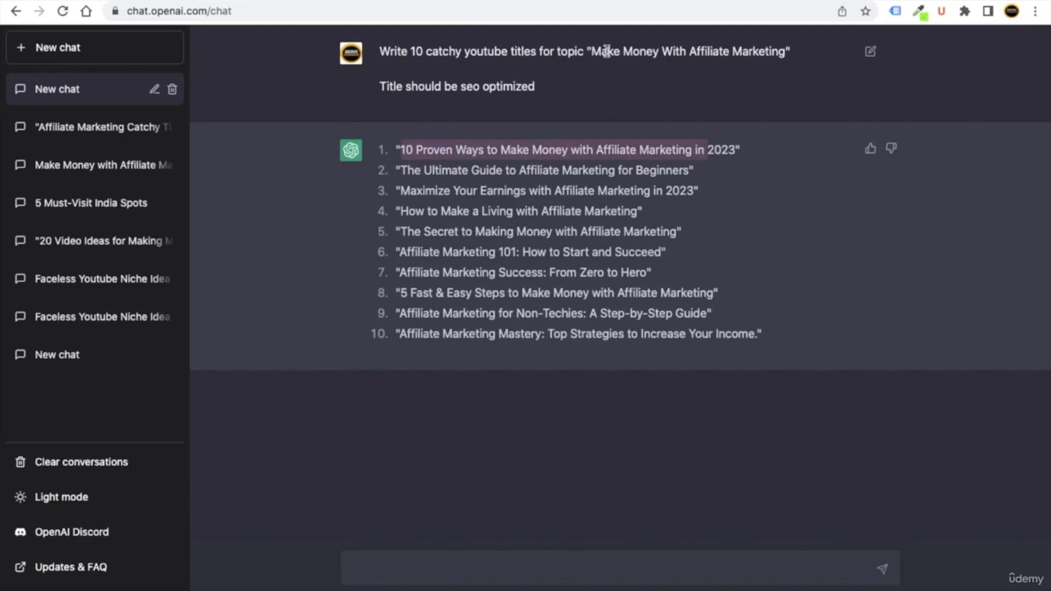
left_click(503, 152)
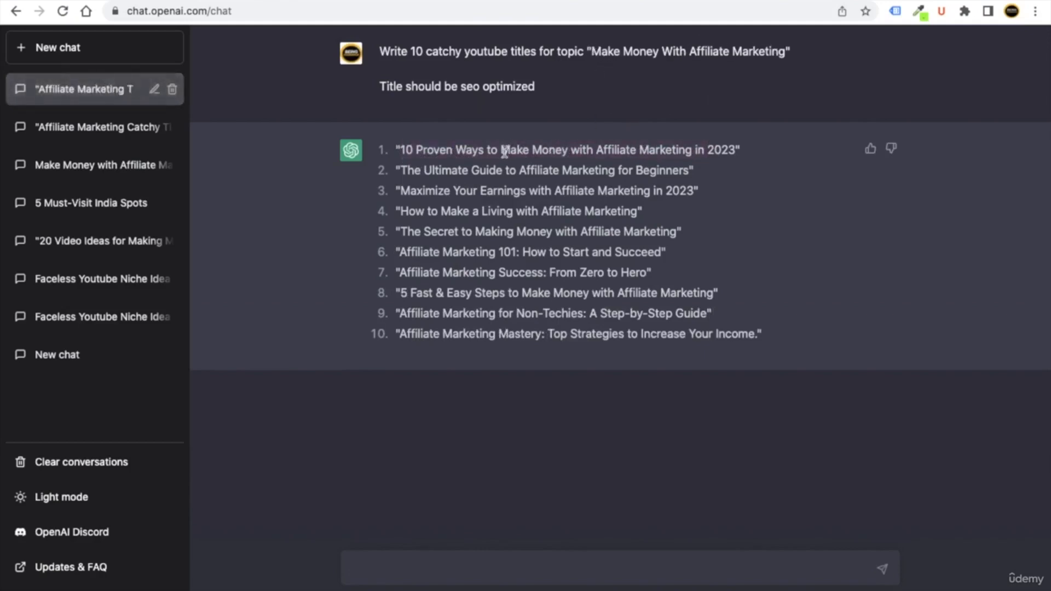
left_click_drag(503, 152, 690, 148)
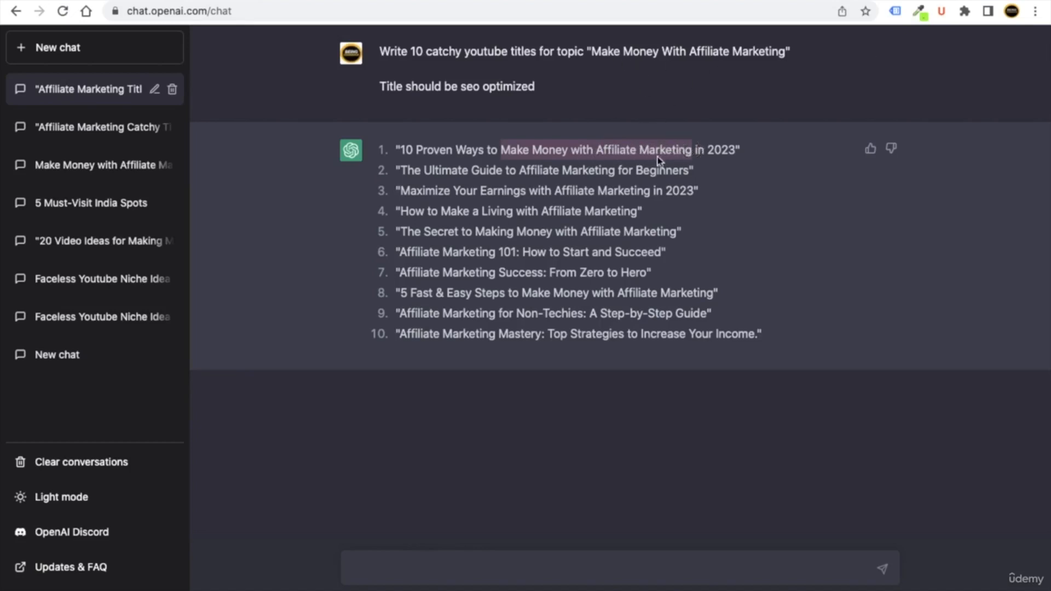
left_click(463, 167)
left_click_drag(500, 149, 689, 147)
left_click(535, 159)
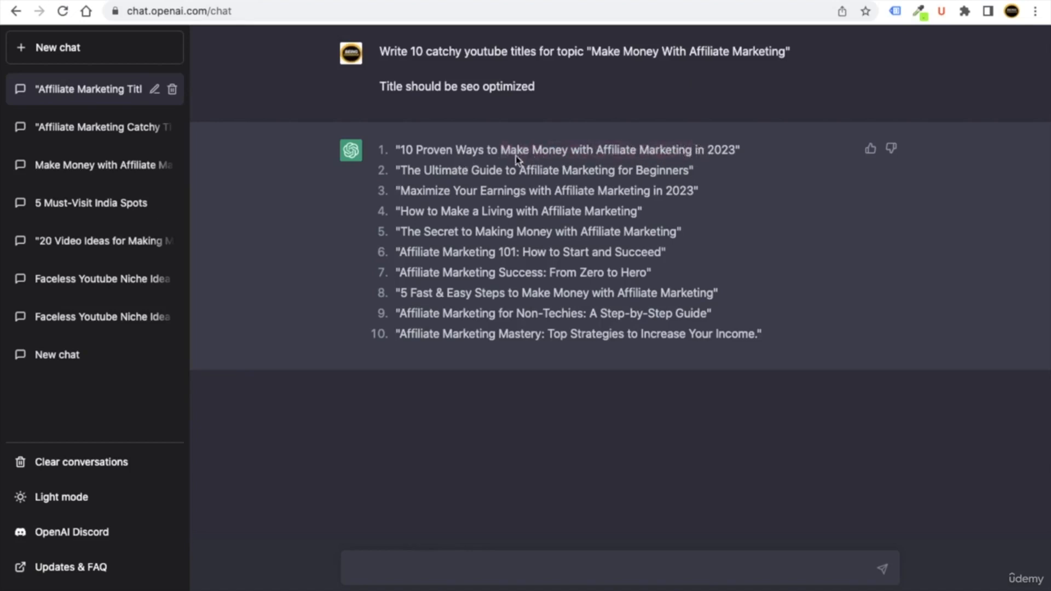
Copy the first suggested title, "10 Proven Ways to Make Money with Affiliate Marketing in 2023", without its quotation marks.
left_click_drag(401, 150, 734, 145)
right_click(707, 146)
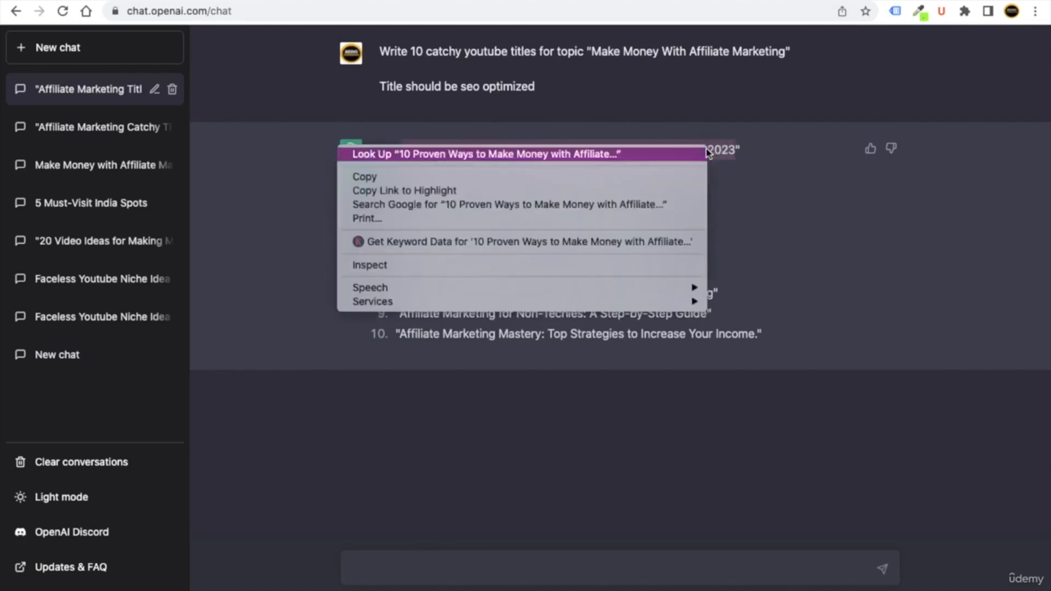
left_click(691, 175)
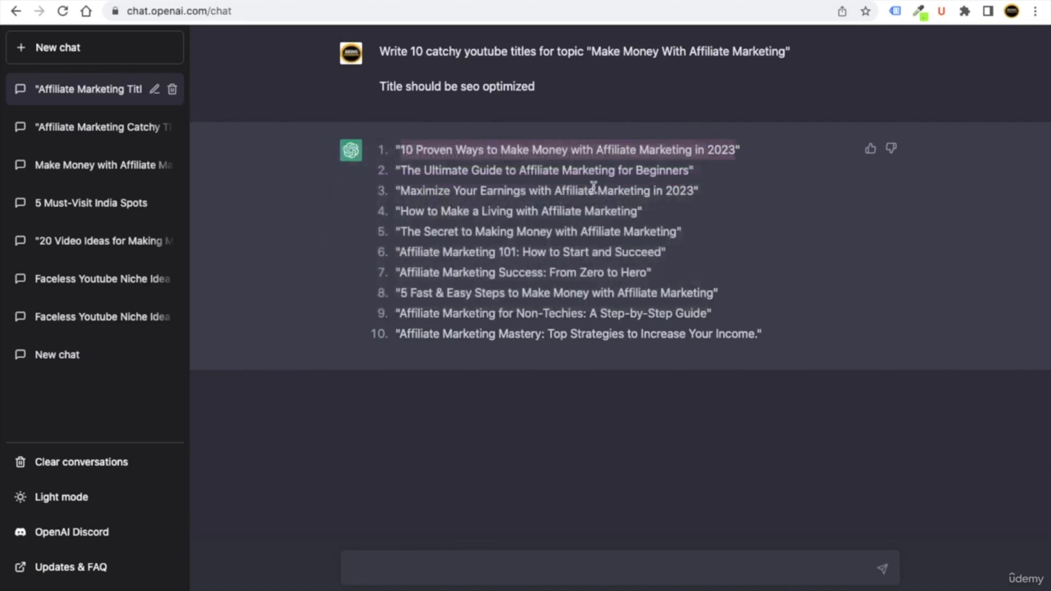
Switch to YouTube Studio and replace the video's title with the copied "10 Proven Ways to Make Money with Affiliate Marketing in 2023".
key("ctrl+Right")
left_click_drag(422, 236, 190, 235)
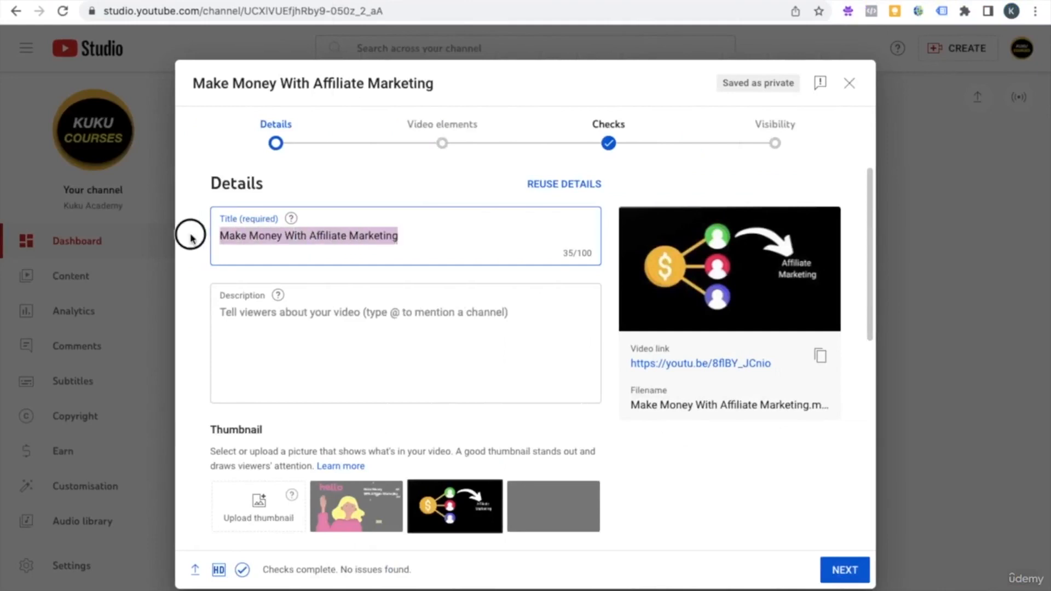
key("BackSpace")
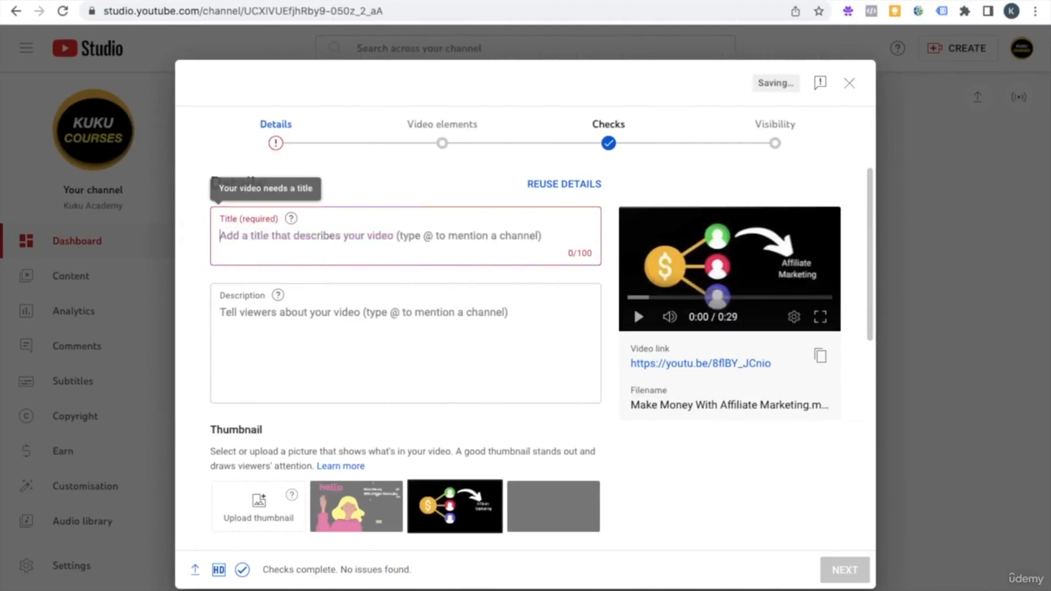
right_click(257, 239)
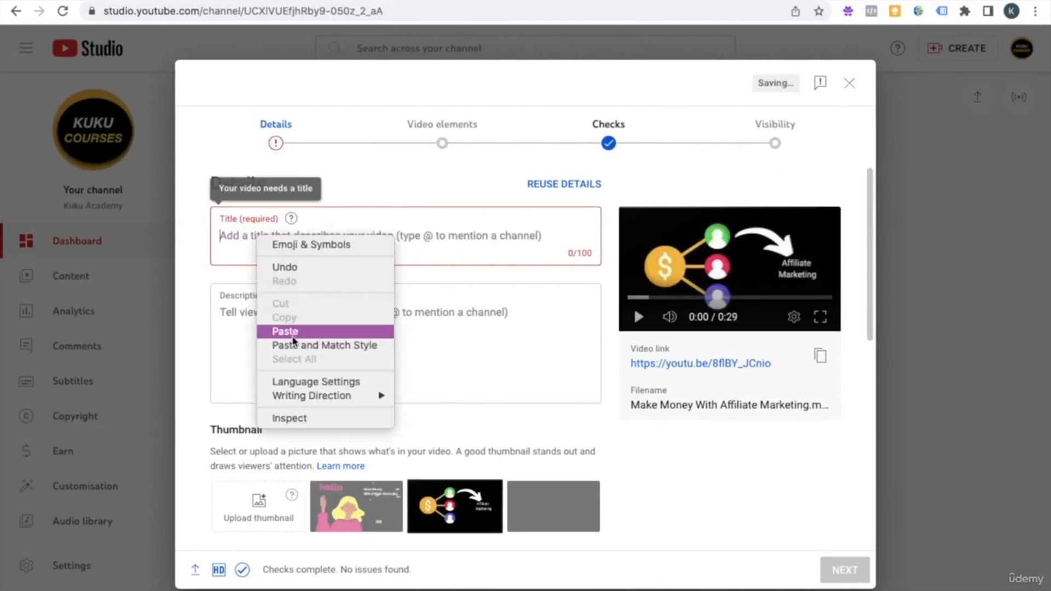
left_click(331, 331)
left_click(385, 198)
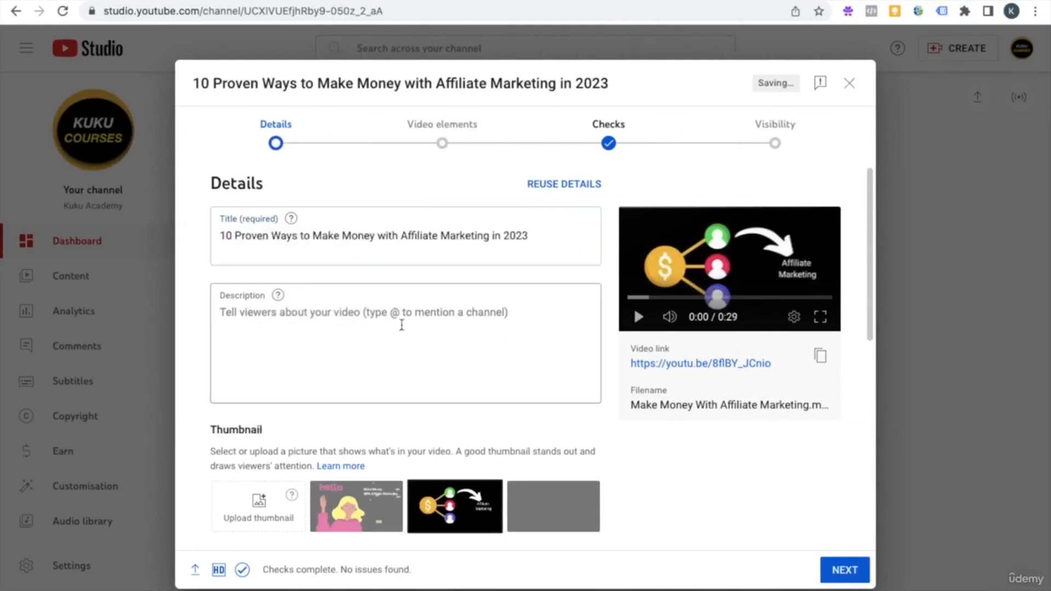
Switch to ChatGPT and send "Write seo optimized youtube description on keyword "Make Money With Affiliate Marketing"", reusing the keyword from the first prompt.
key("ctrl+Left")
left_click(412, 565)
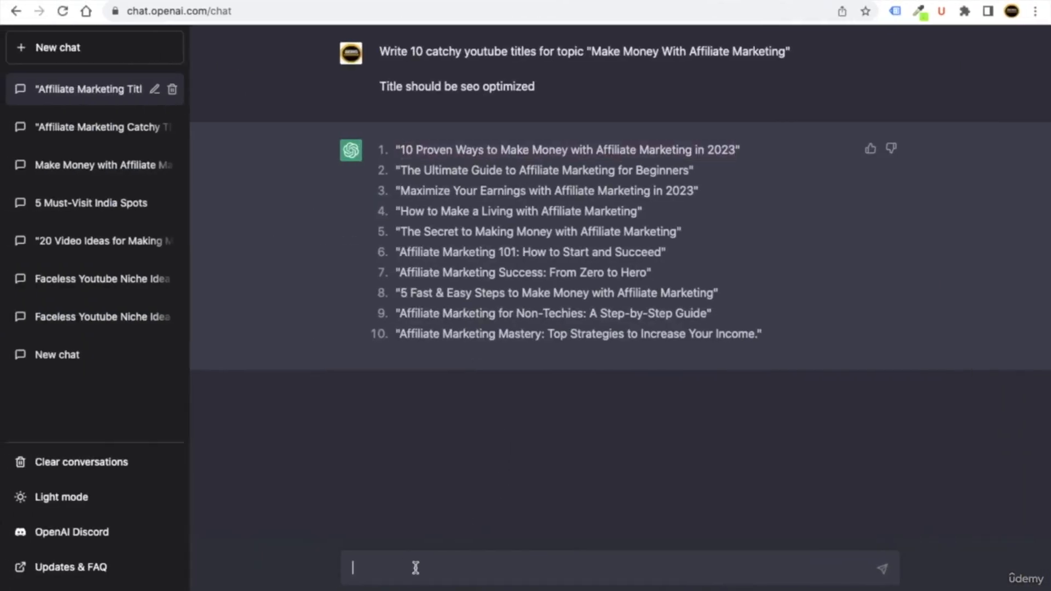
type("Write seo optimized ")
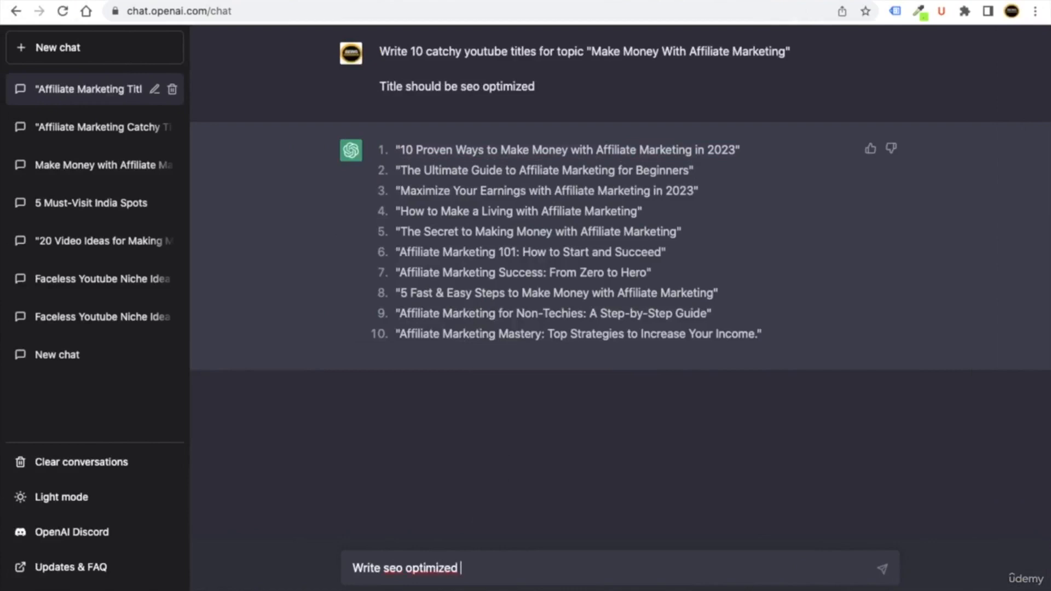
type("youtube desc")
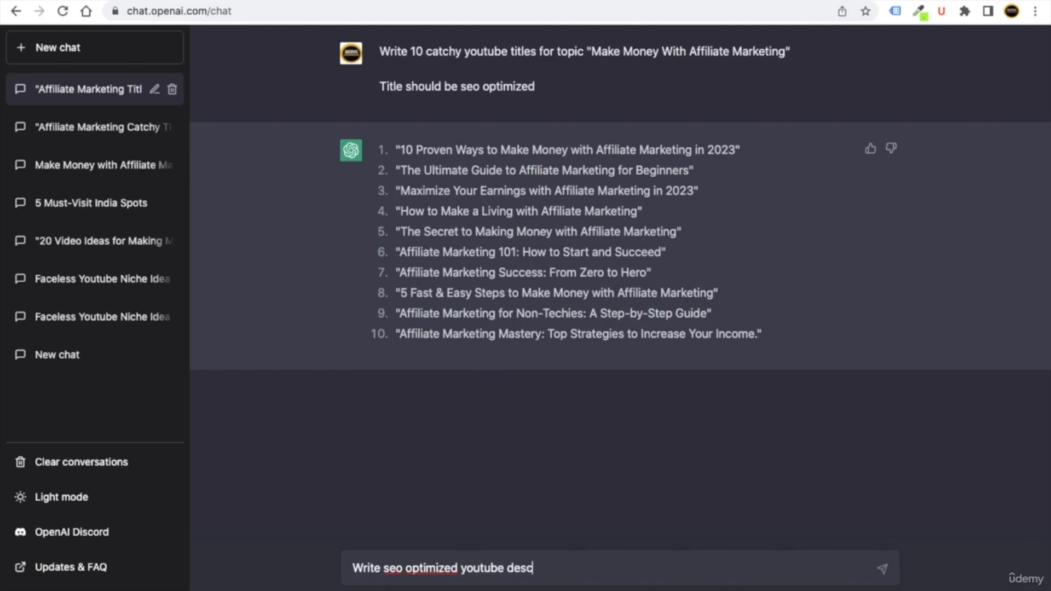
type("ription on keyword \"")
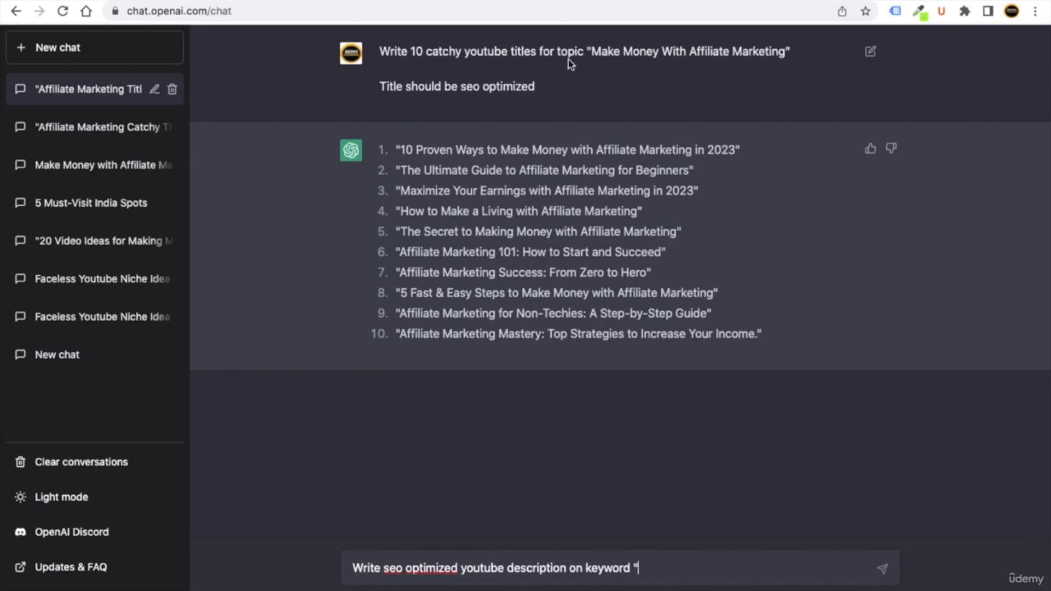
left_click_drag(591, 52, 783, 52)
right_click(777, 52)
left_click(754, 80)
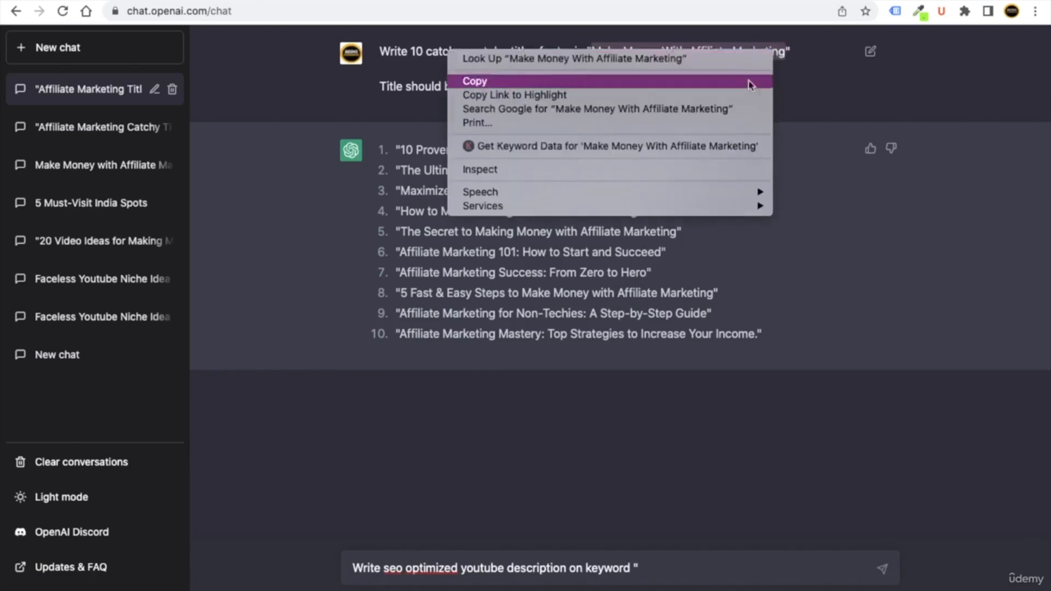
left_click(660, 571)
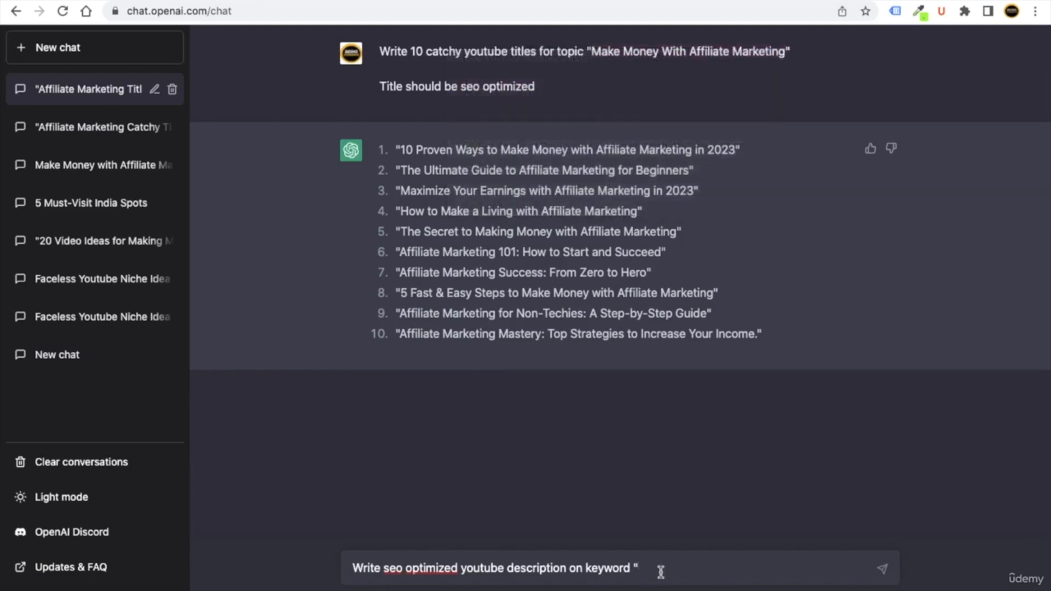
key("super+v")
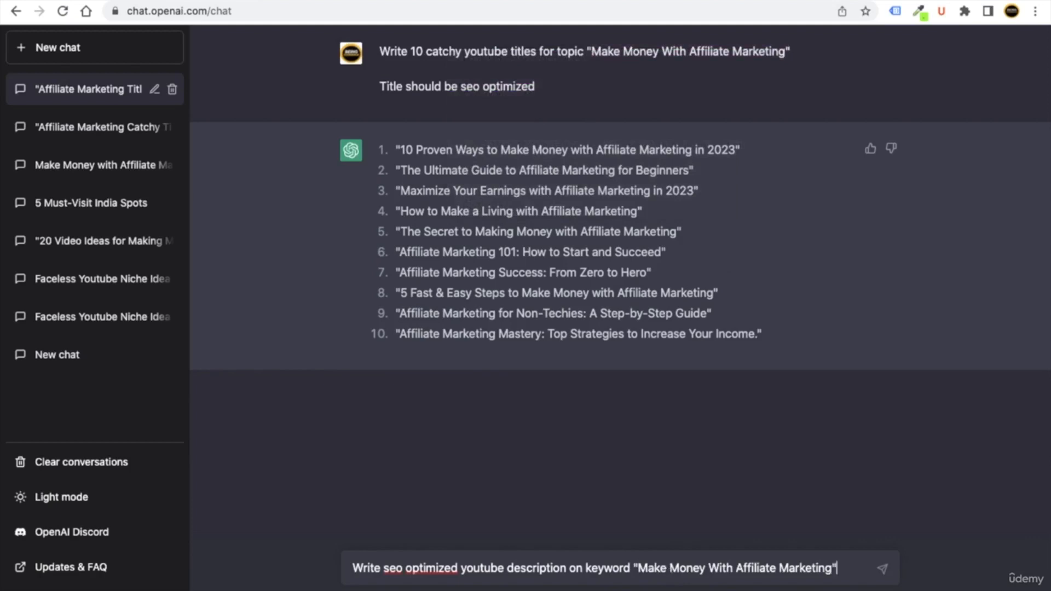
key("Return")
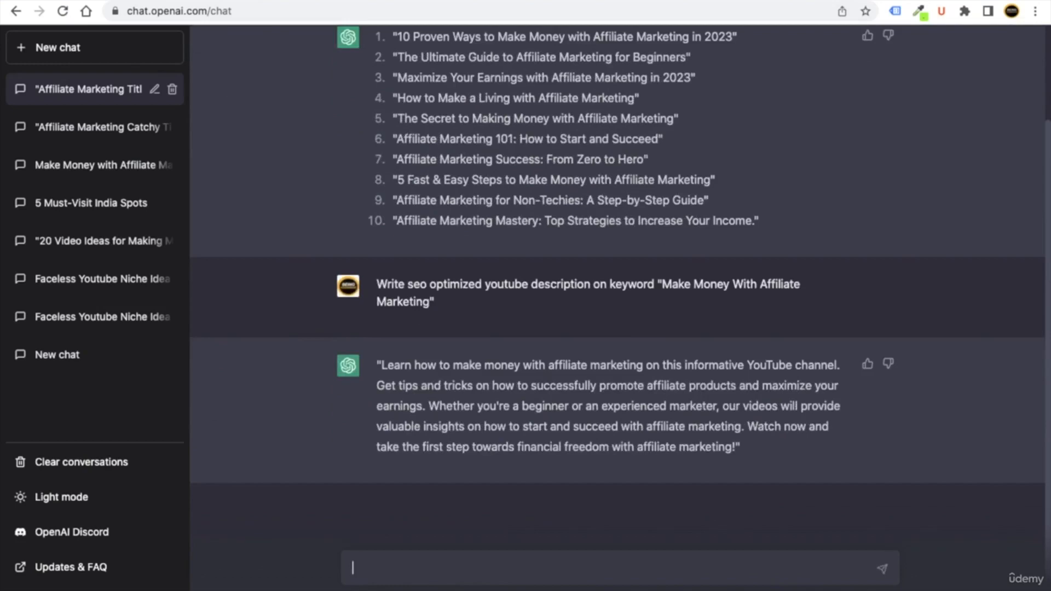
Copy the generated description without its quotation marks and paste it as the video's description in YouTube Studio.
left_click_drag(381, 365, 730, 449)
right_click(660, 387)
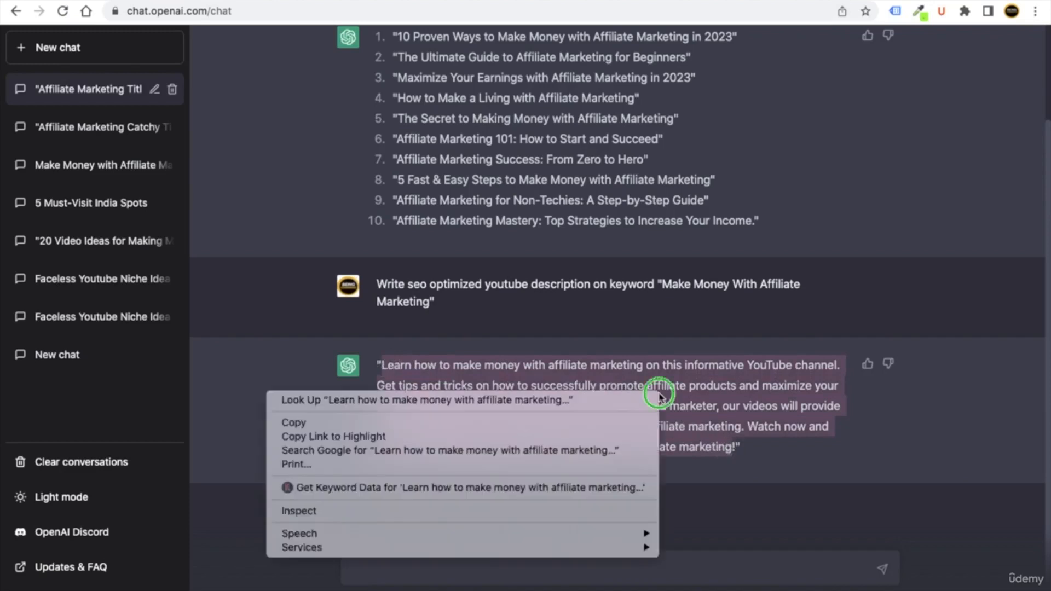
left_click(645, 422)
key("ctrl+Right")
left_click(329, 325)
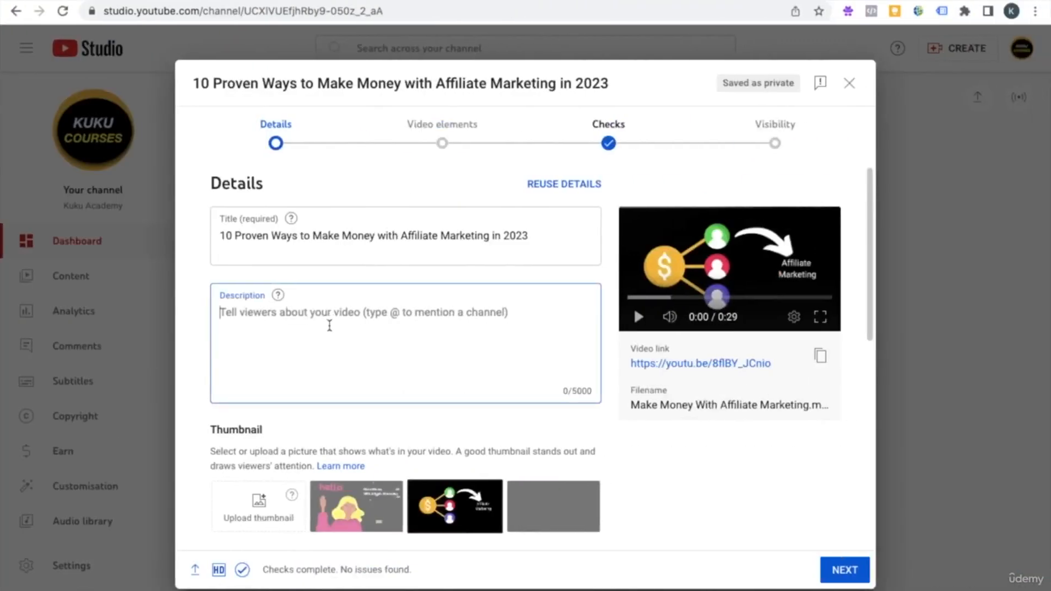
right_click(302, 317)
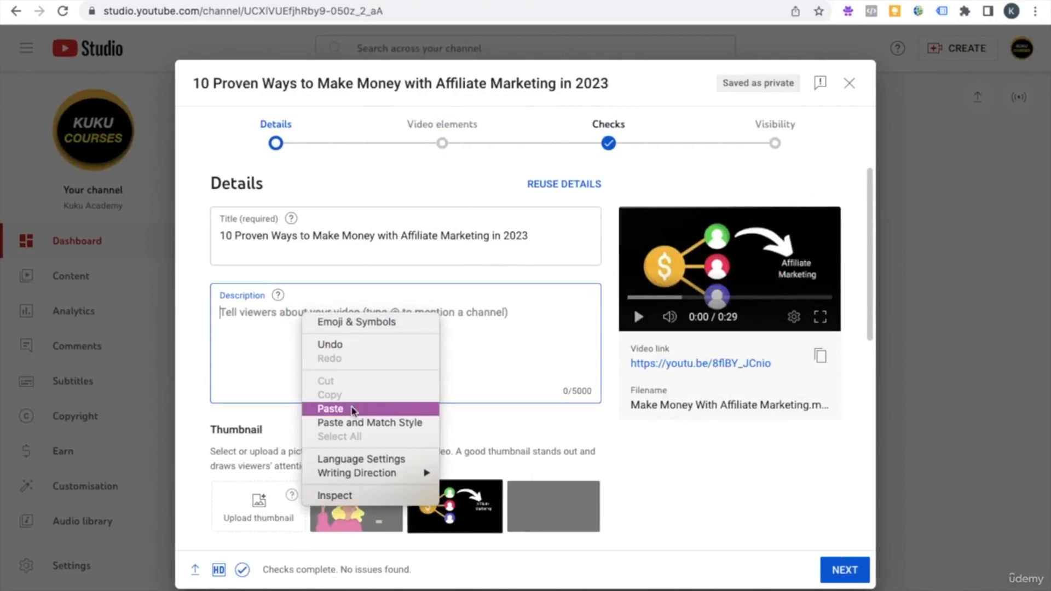
left_click(352, 409)
left_click(471, 452)
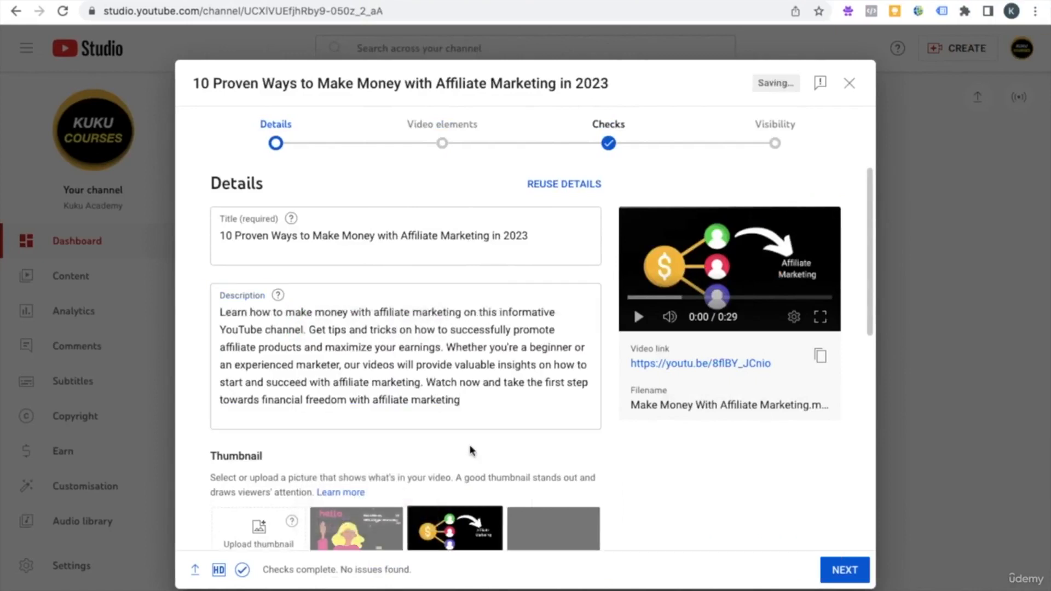
Expand the additional video details and place the cursor in the tags field.
scroll(479, 450, "down", 6)
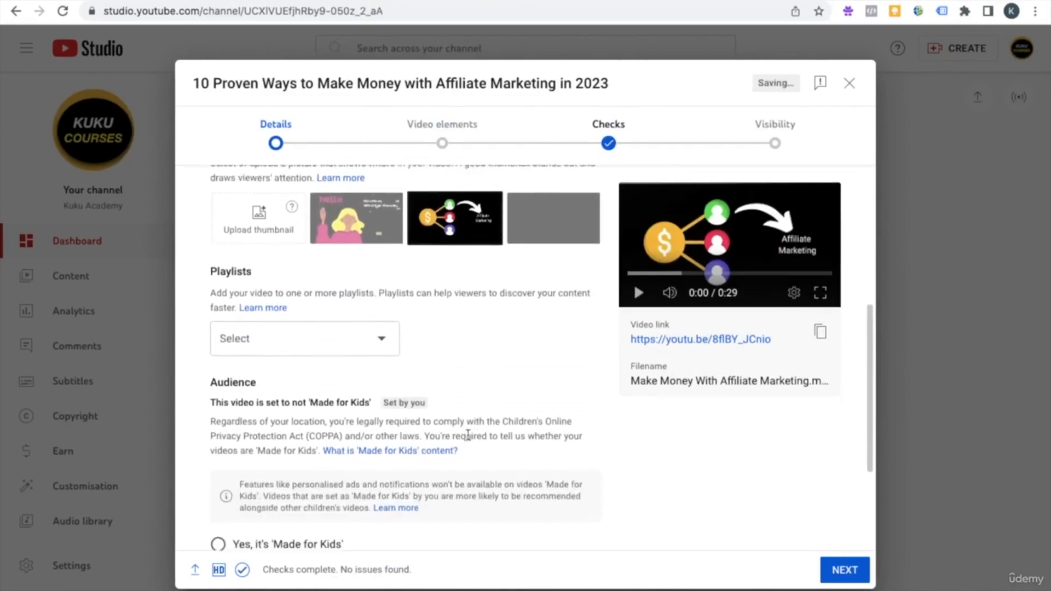
scroll(462, 426, "down", 3)
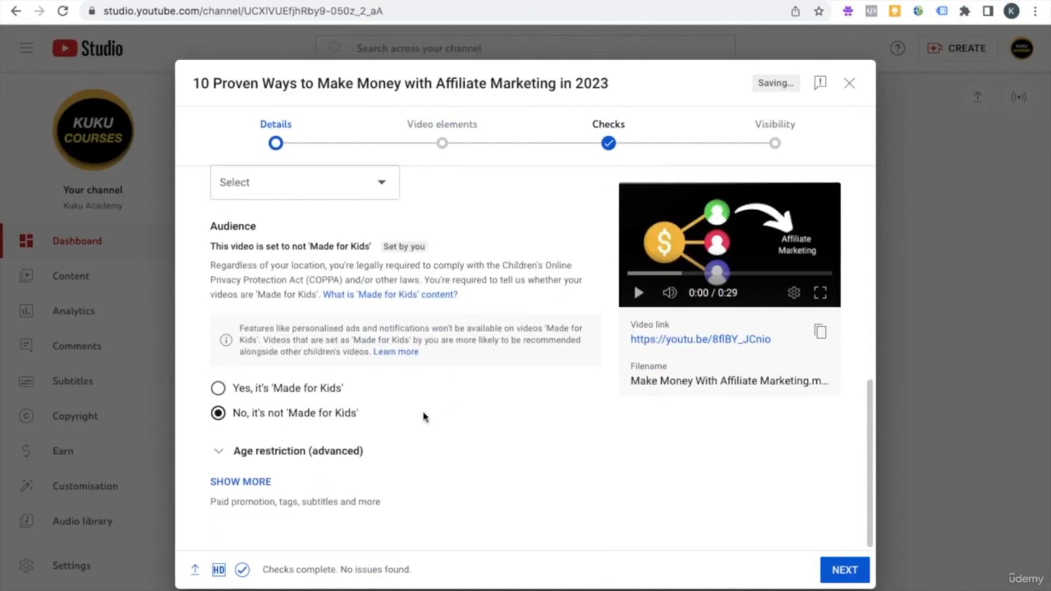
left_click(244, 482)
scroll(421, 454, "down", 5)
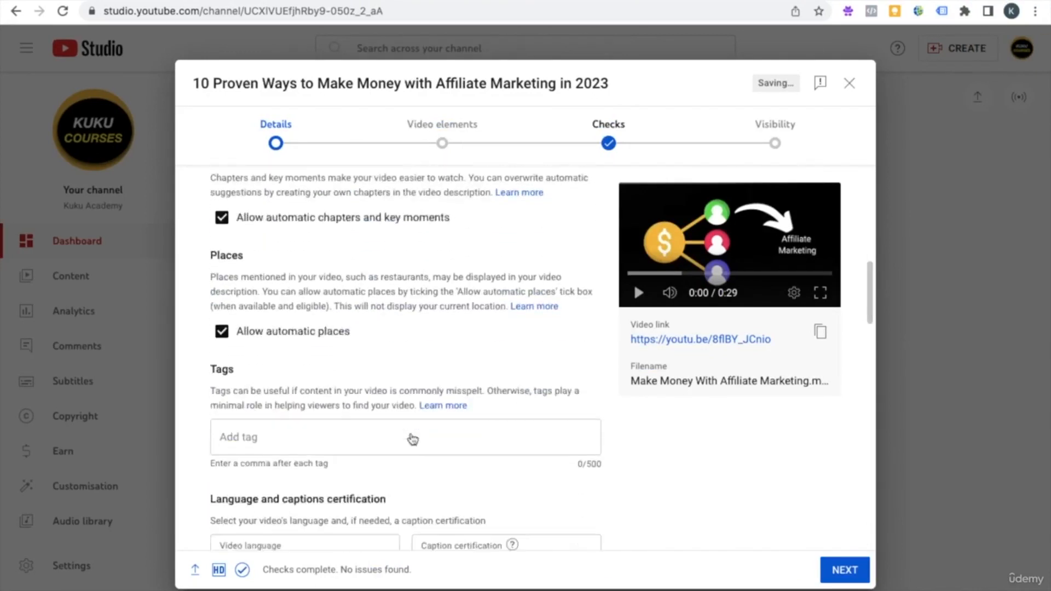
scroll(417, 443, "down", 1)
left_click(310, 413)
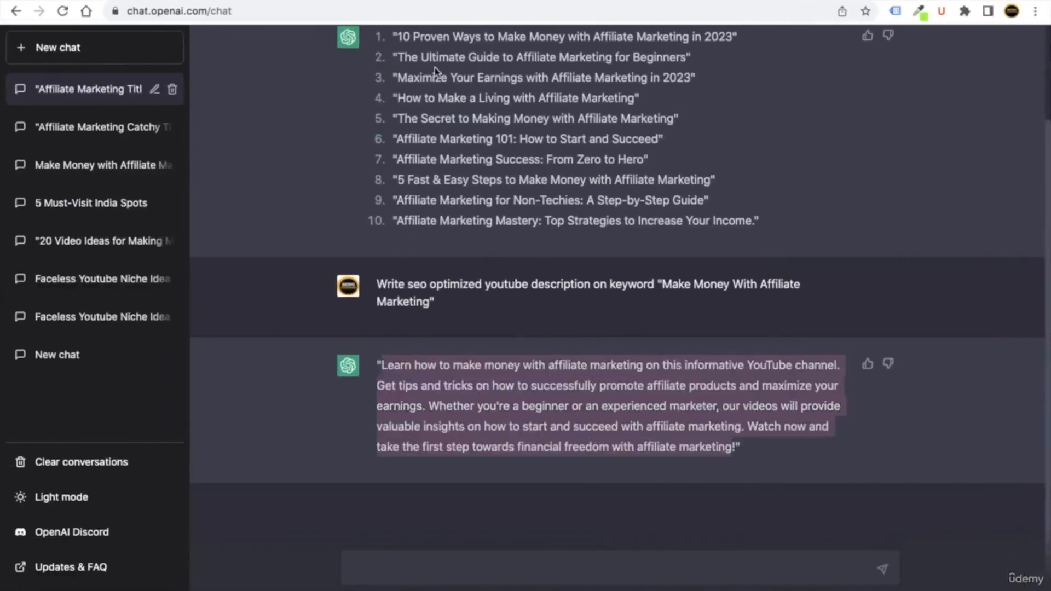
Search Google for "rapidtags" in the ChatGPT browser window and open the YouTube tag generator on rapidtags.io.
left_click(307, 1)
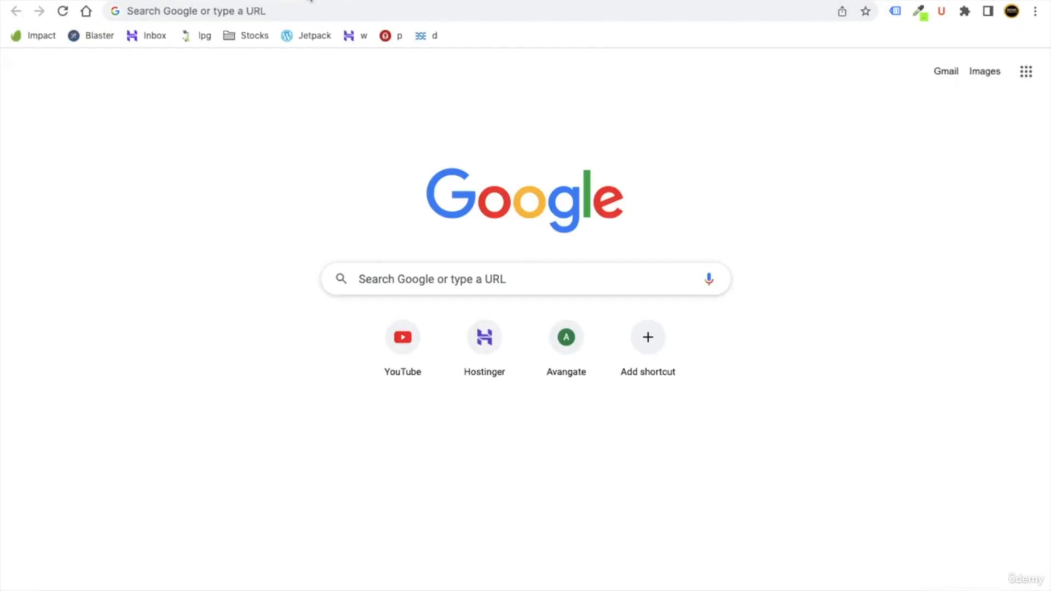
scroll(450, 100, "right", 5)
scroll(450, 100, "left", 10)
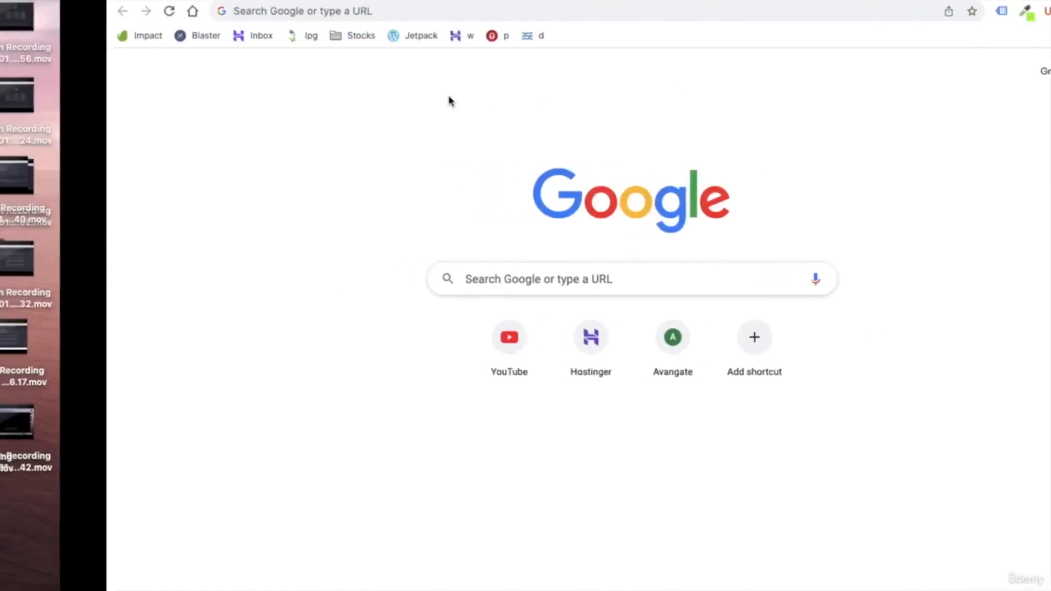
left_click(318, 5)
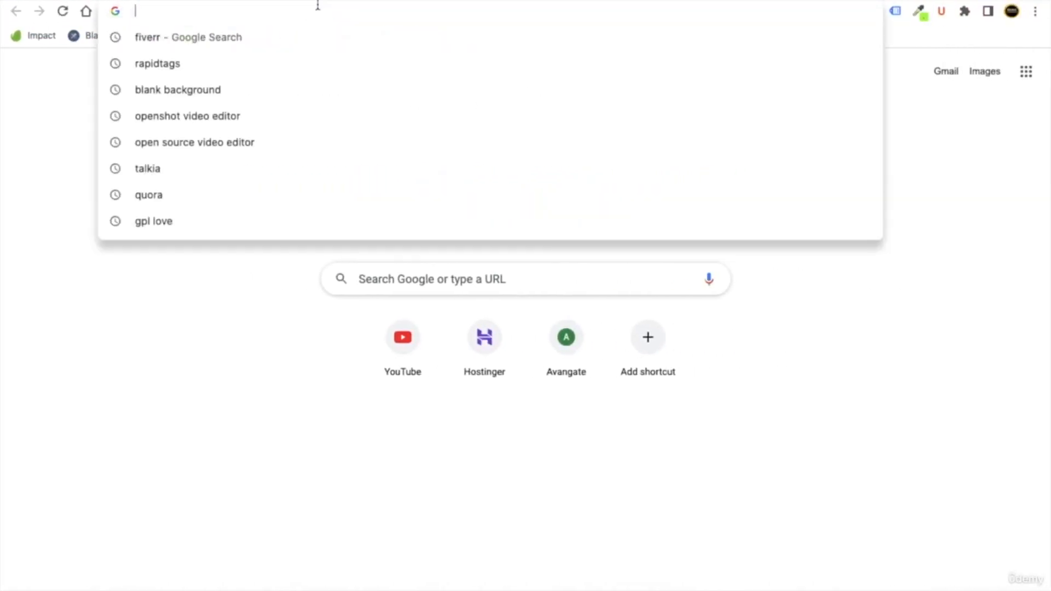
type("rap")
key("Return")
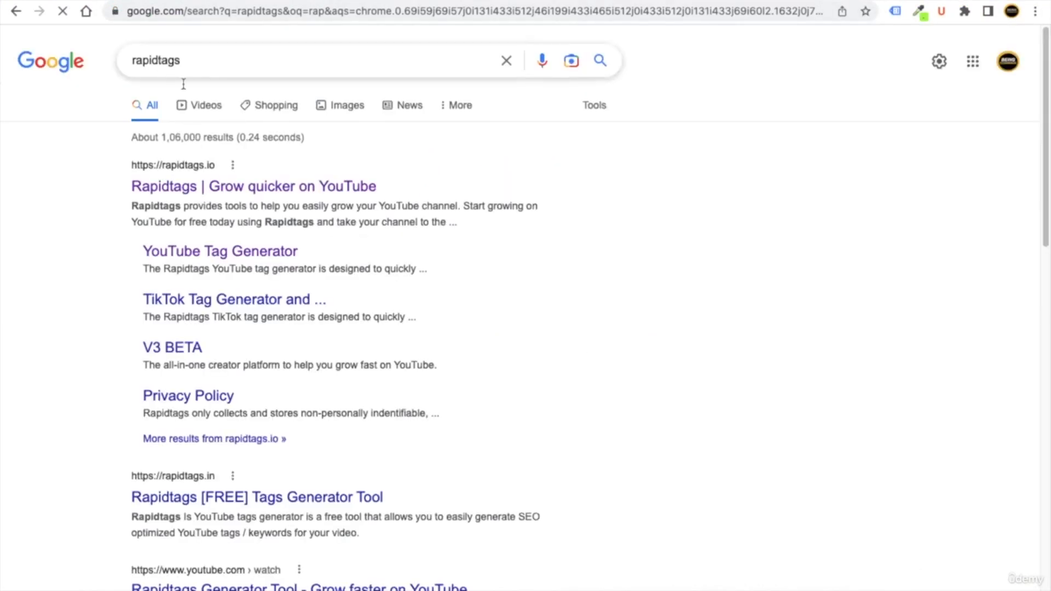
left_click(209, 189)
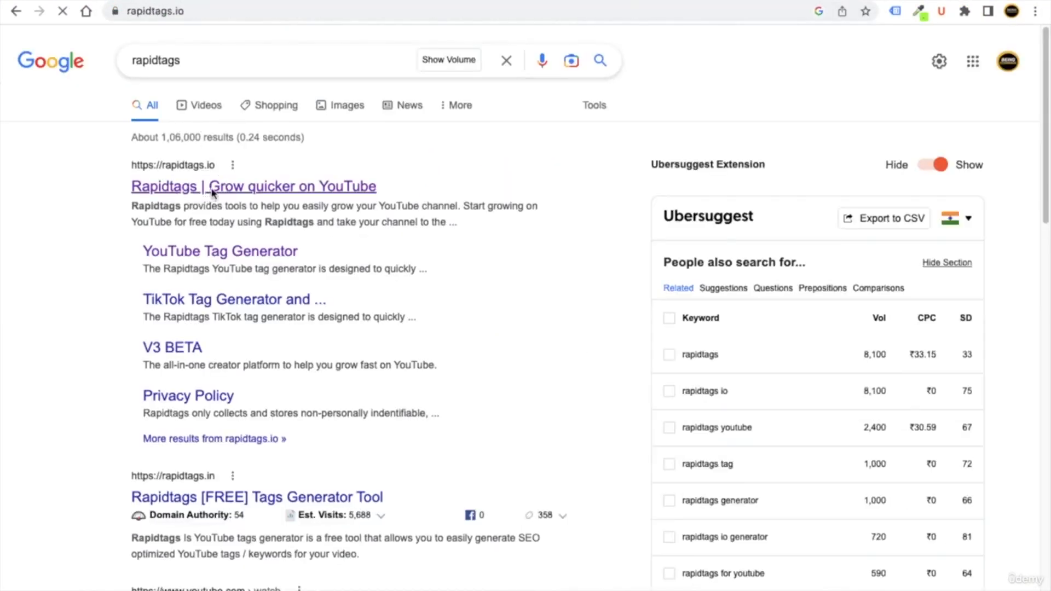
left_click(531, 386)
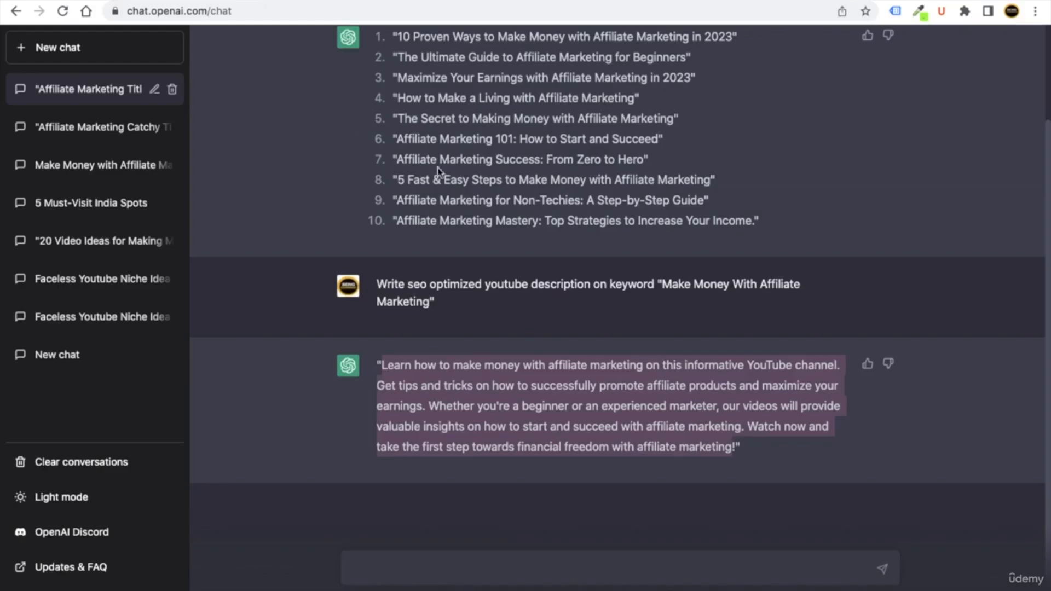
Return to the ChatGPT conversation and copy "Make Money With Affiliate Marketing" from the first prompt.
scroll(692, 305, "up", 2)
left_click_drag(589, 50, 782, 48)
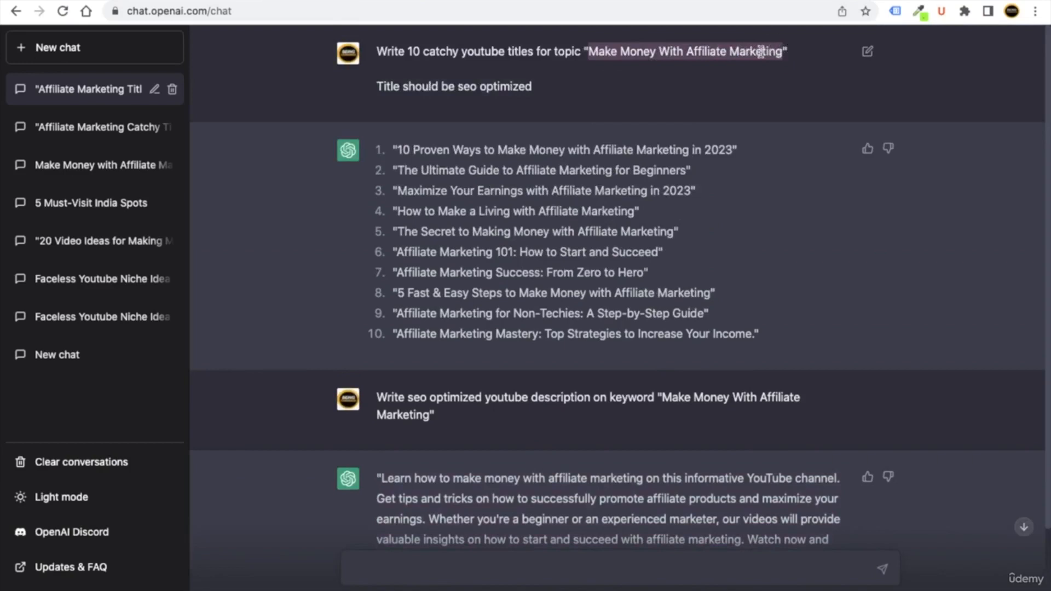
right_click(769, 51)
left_click(744, 80)
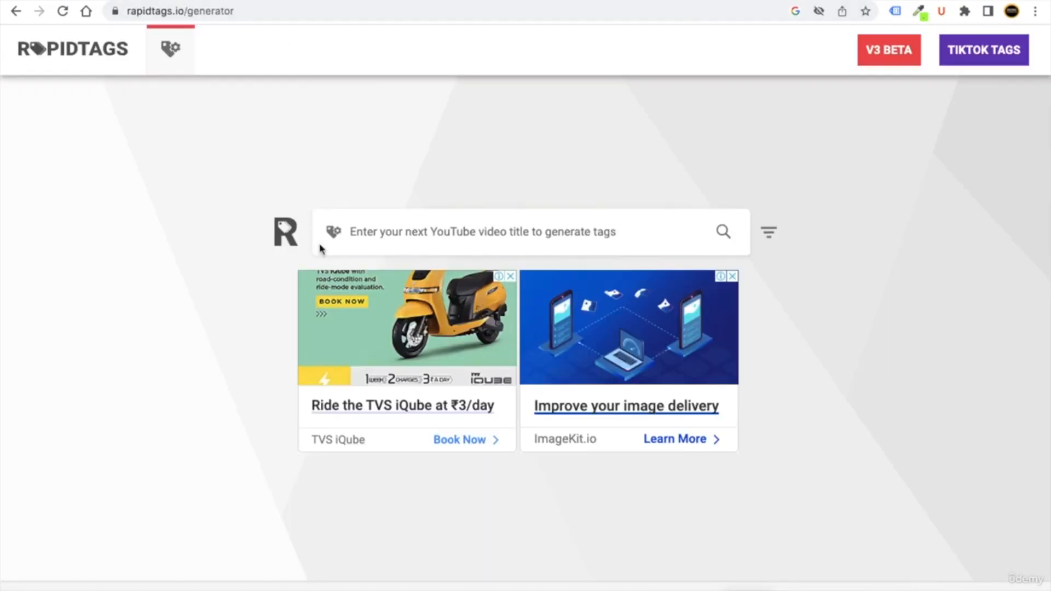
Generate YouTube tags in Rapidtags for the title "Make Money With Affiliate Marketing".
left_click(360, 231)
right_click(360, 232)
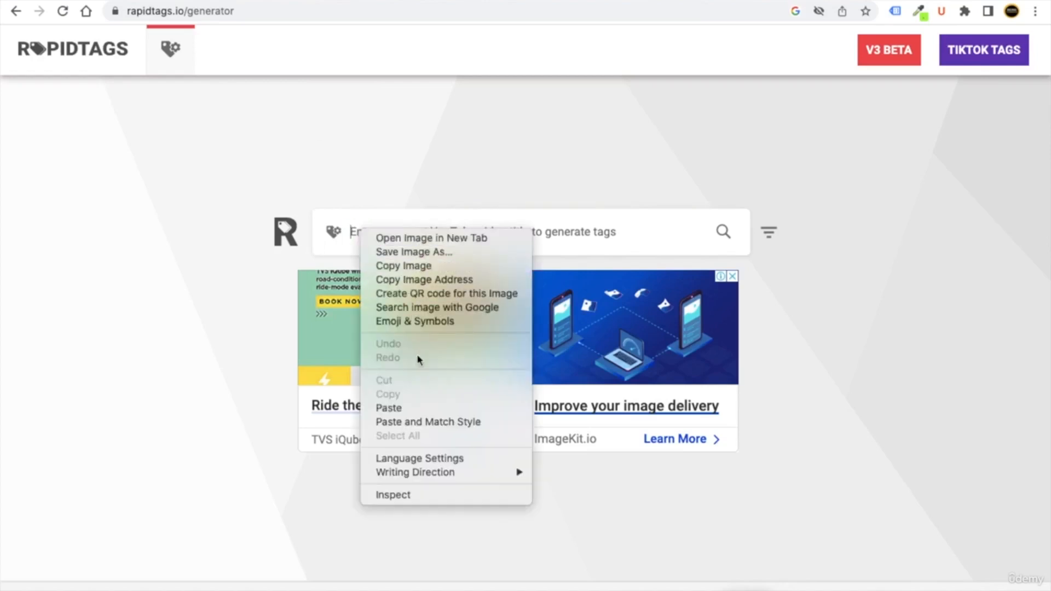
left_click(422, 405)
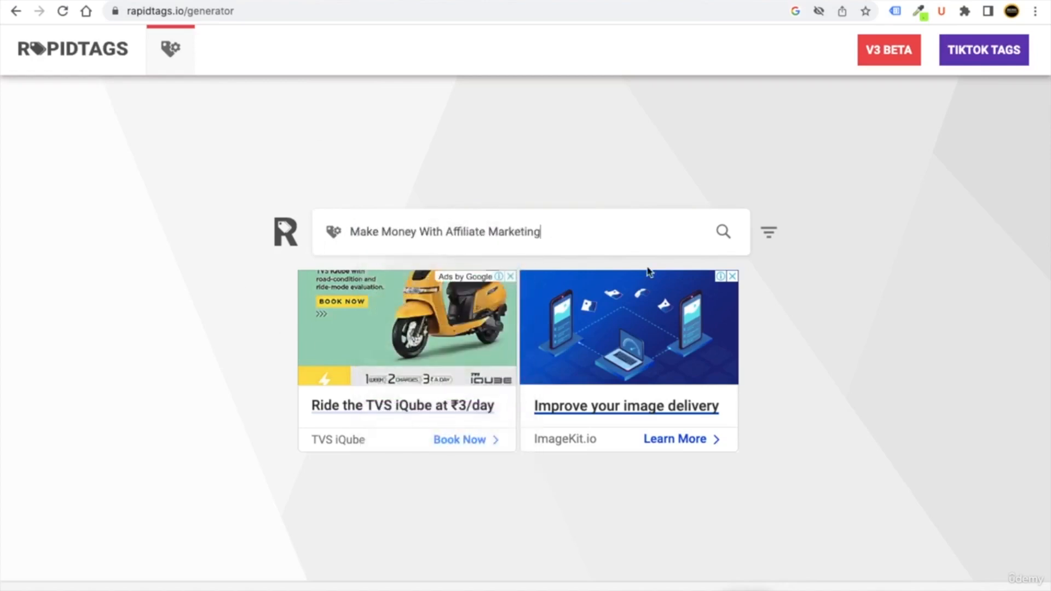
left_click(721, 232)
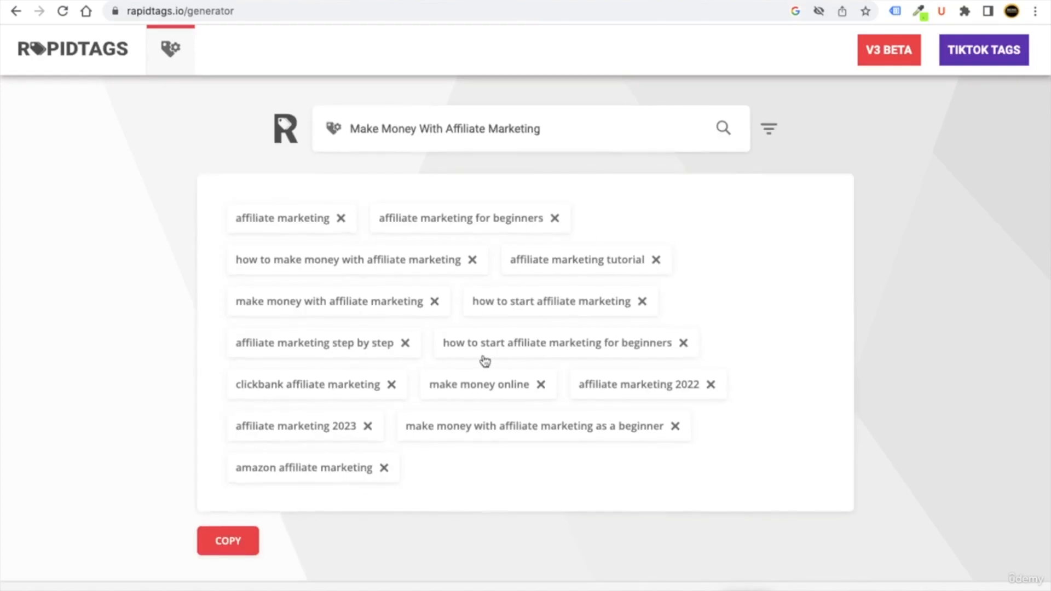
Copy all the generated tags and paste them into the video's tags in YouTube Studio.
left_click(229, 543)
key("ctrl+Right")
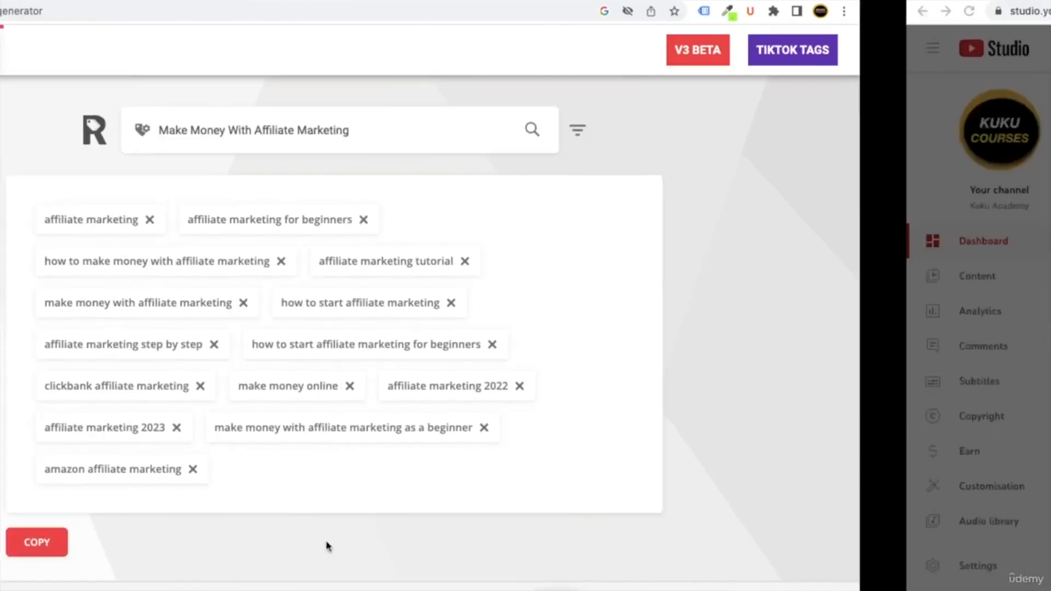
left_click(265, 407)
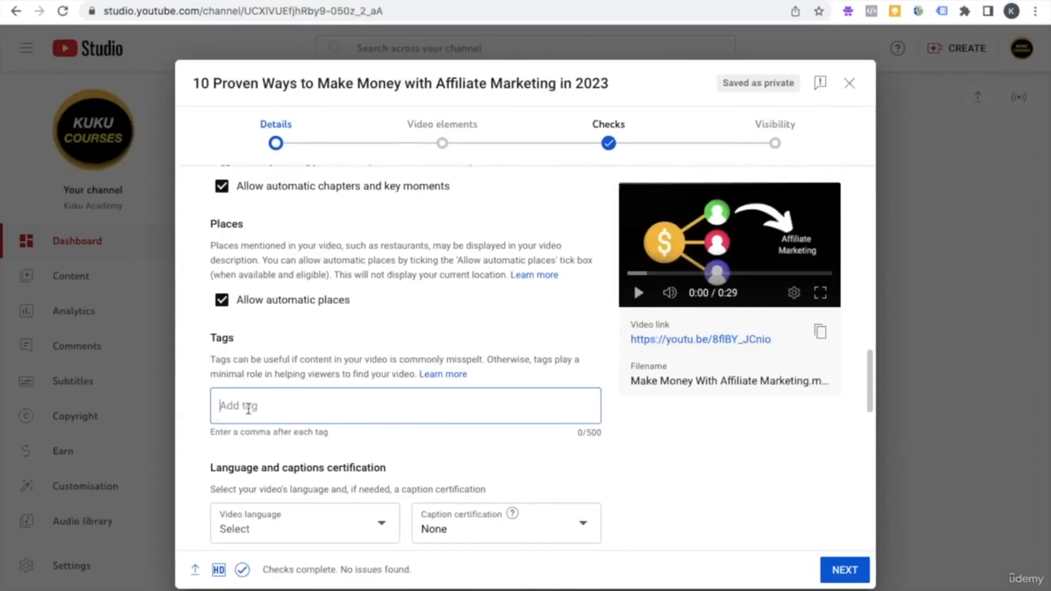
right_click(248, 408)
left_click(342, 500)
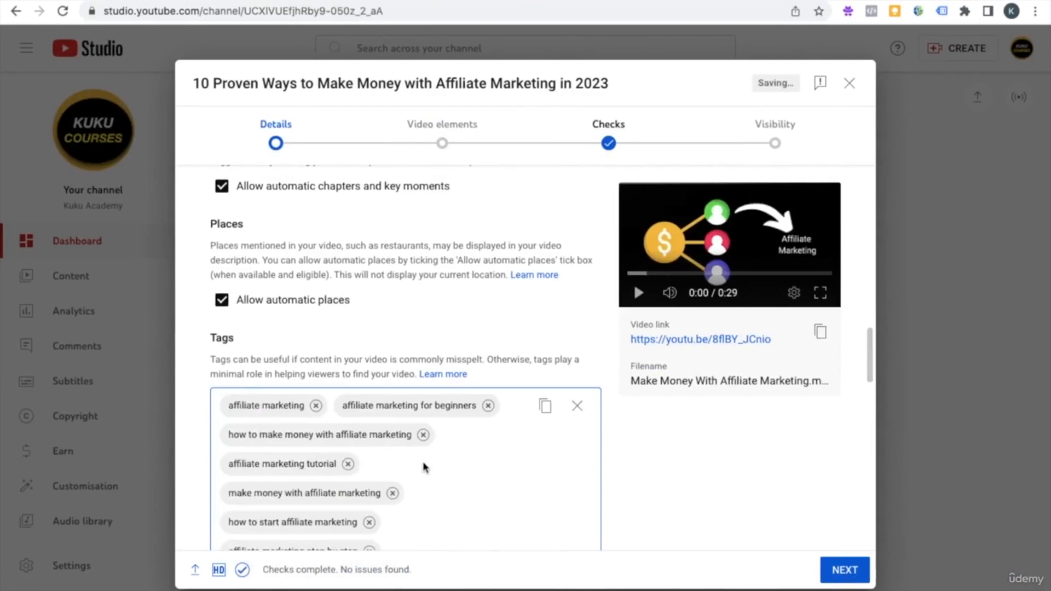
Review the video details, advance to the visibility stage, and save the video as Unlisted.
scroll(452, 394, "down", 10)
scroll(613, 421, "up", 10)
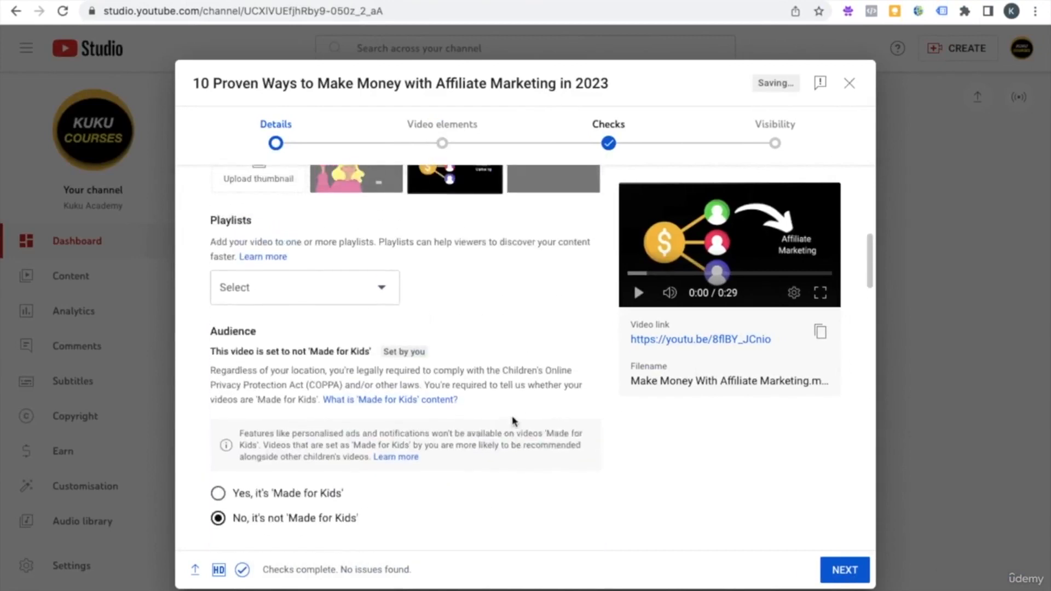
scroll(520, 427, "up", 5)
scroll(539, 498, "down", 1)
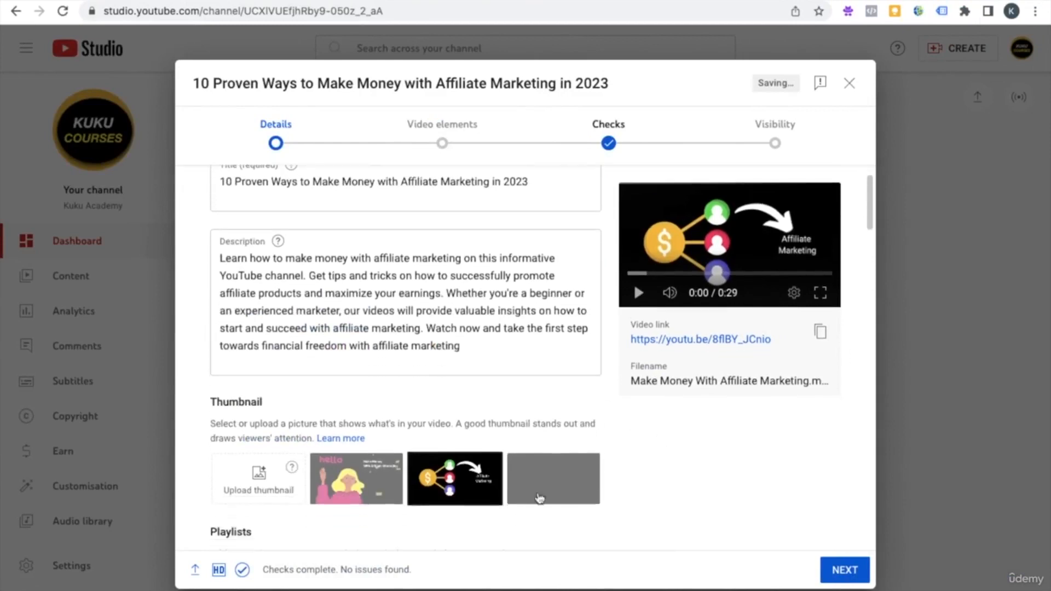
scroll(539, 498, "down", 1)
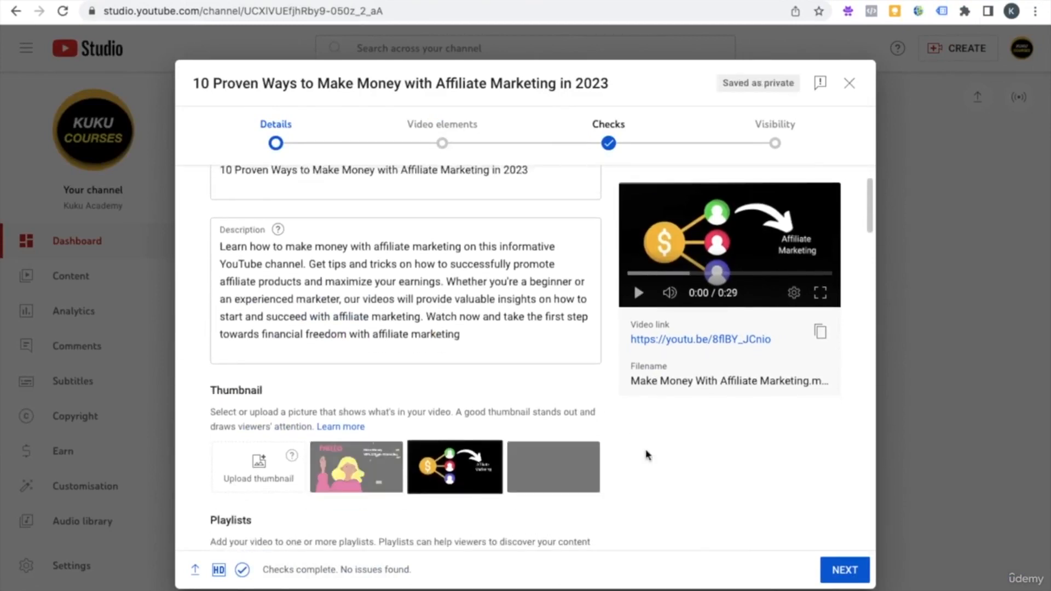
left_click(841, 569)
left_click(842, 569)
left_click(841, 569)
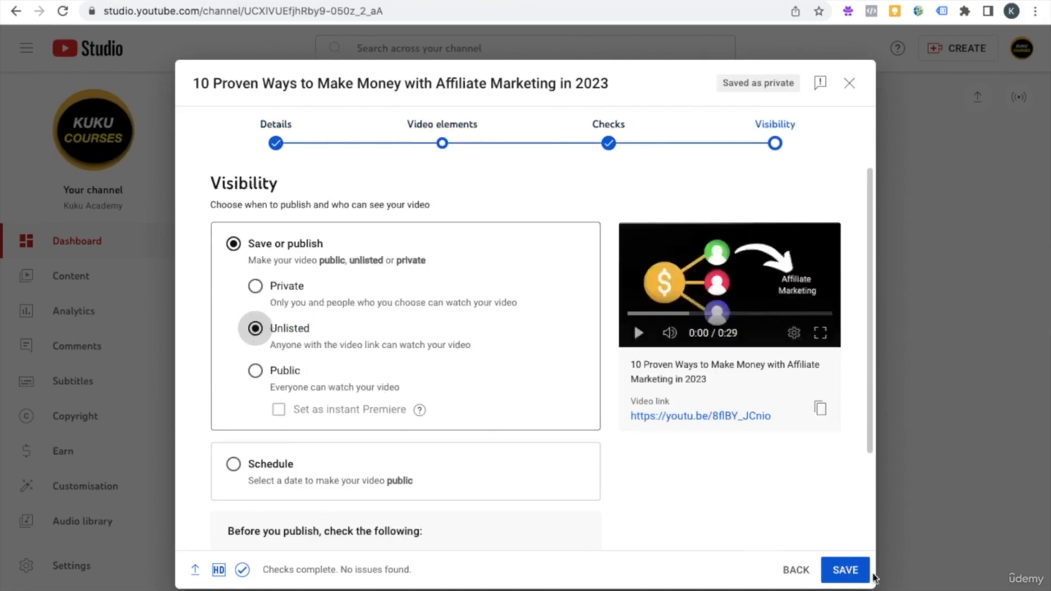
left_click(854, 570)
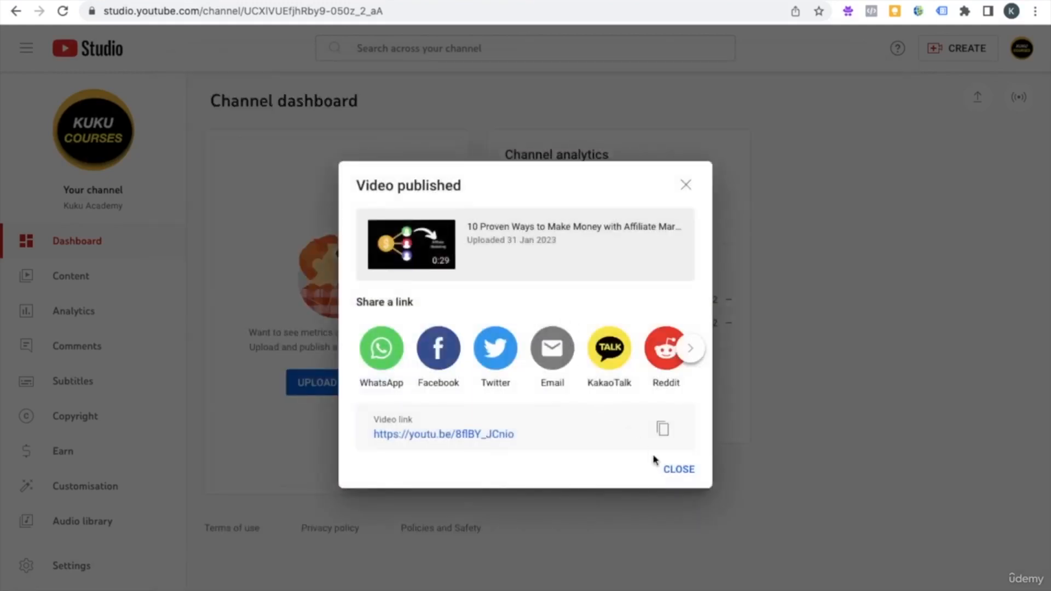
Close the publishing confirmation and open the affiliate marketing video's details from the channel content list.
left_click(678, 469)
left_click(97, 281)
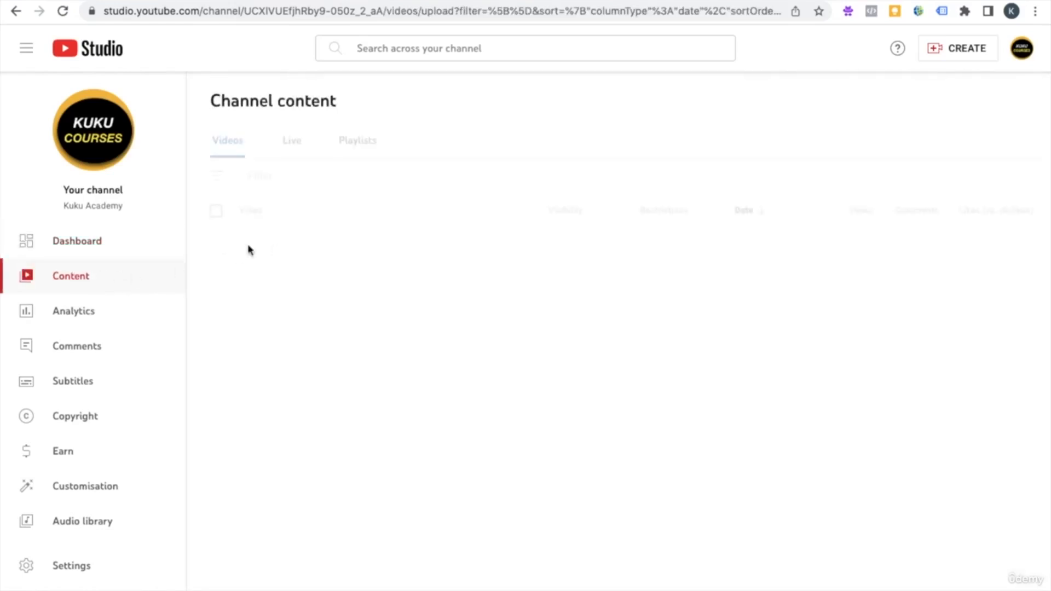
left_click(277, 264)
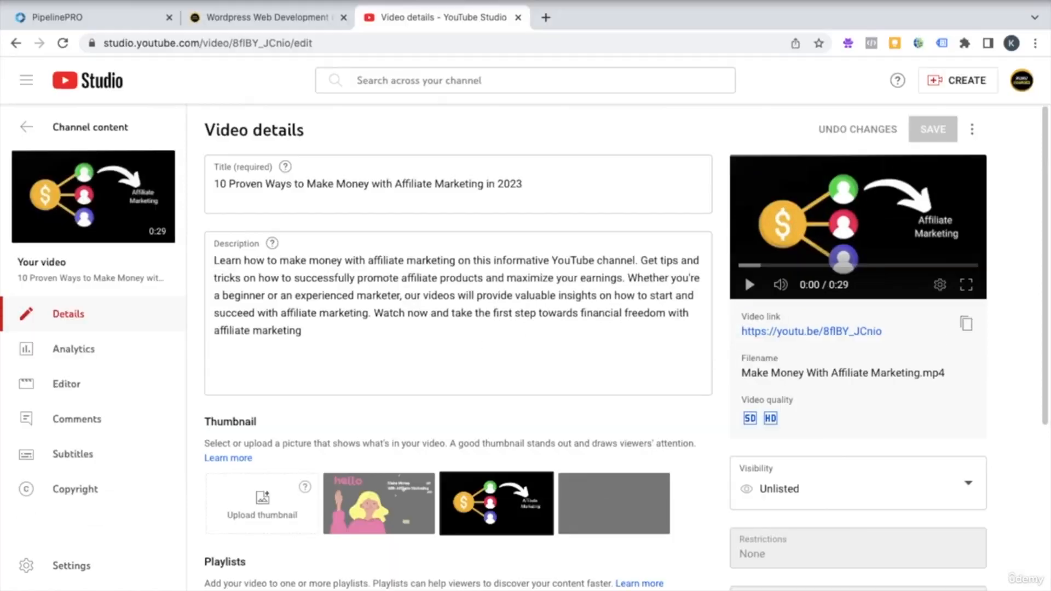
Add the hashtags #affiliatemarketing and #makemoney to the end of the video description, separated from the text by a blank line.
scroll(504, 307, "down", 1)
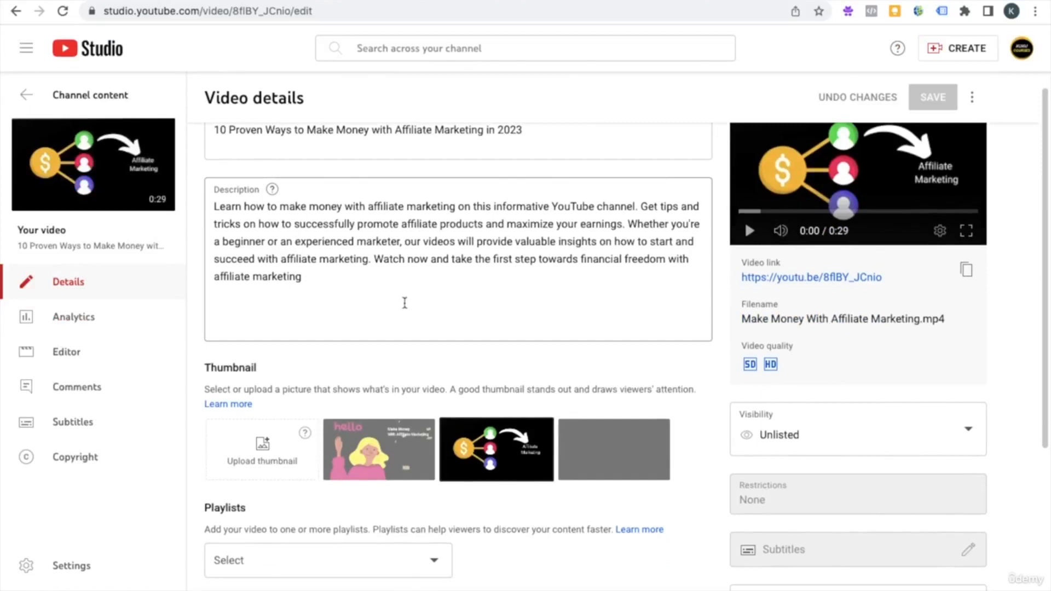
left_click(273, 304)
scroll(355, 327, "up", 1)
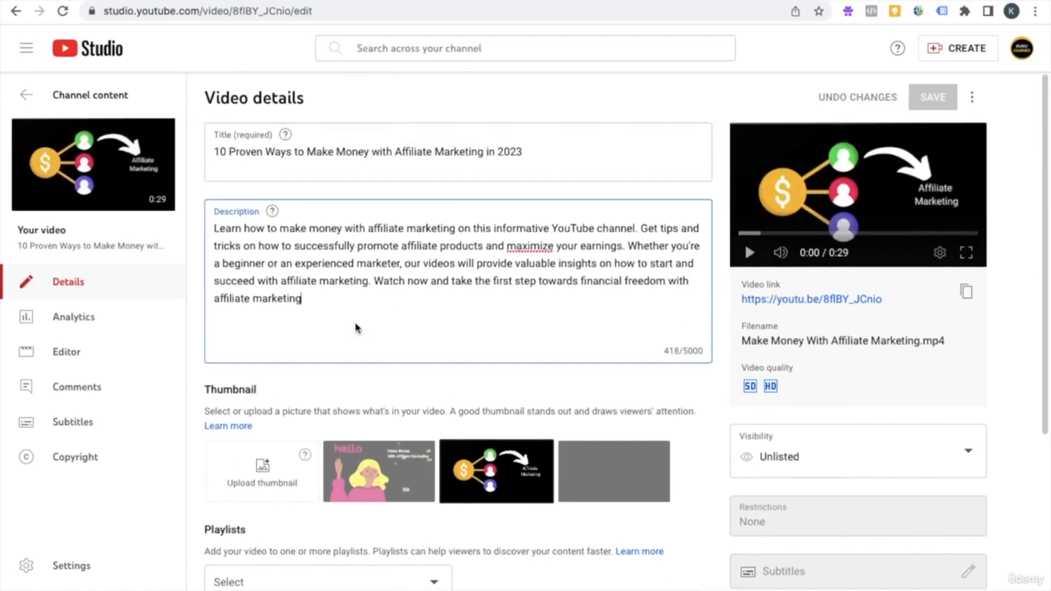
key("Return")
key("Return")
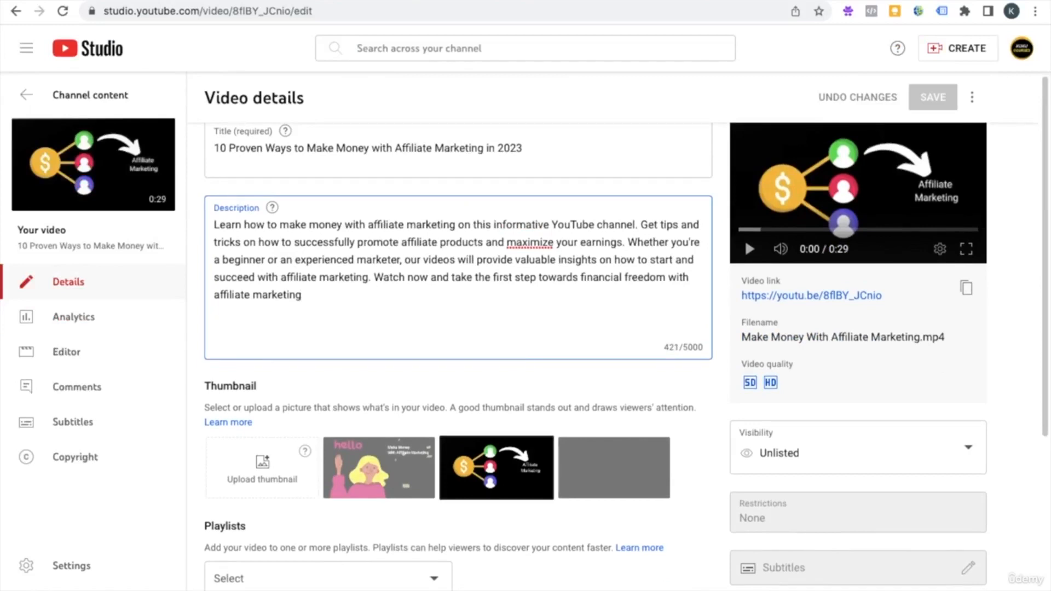
type("#")
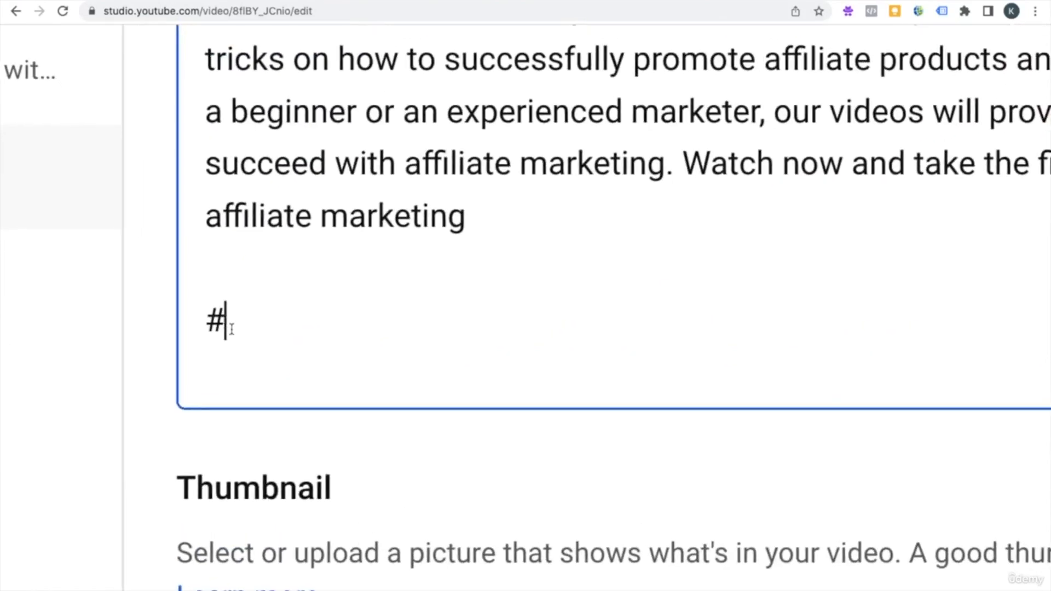
type("af")
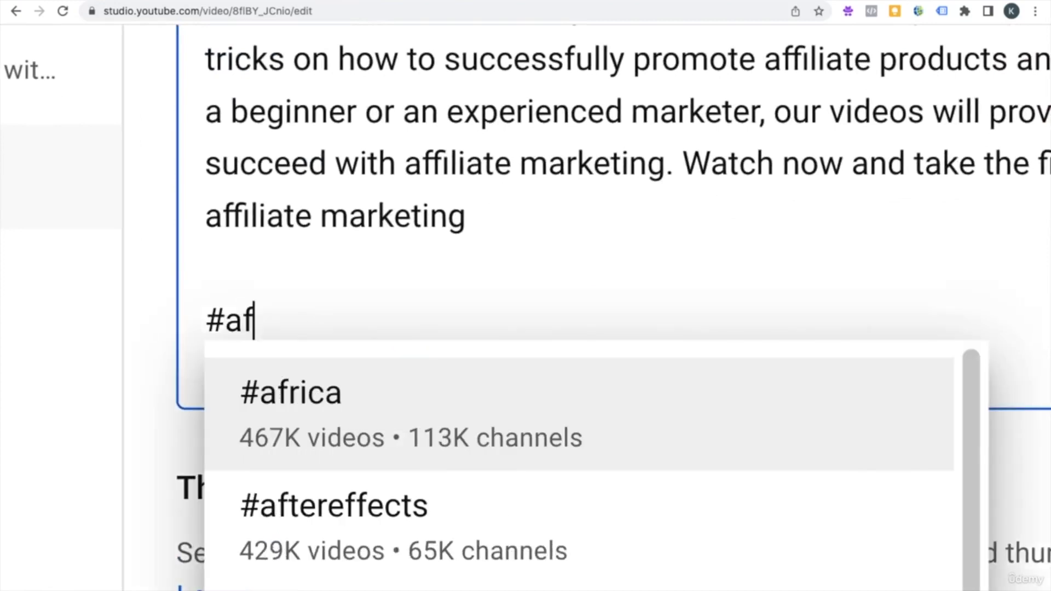
type("fi")
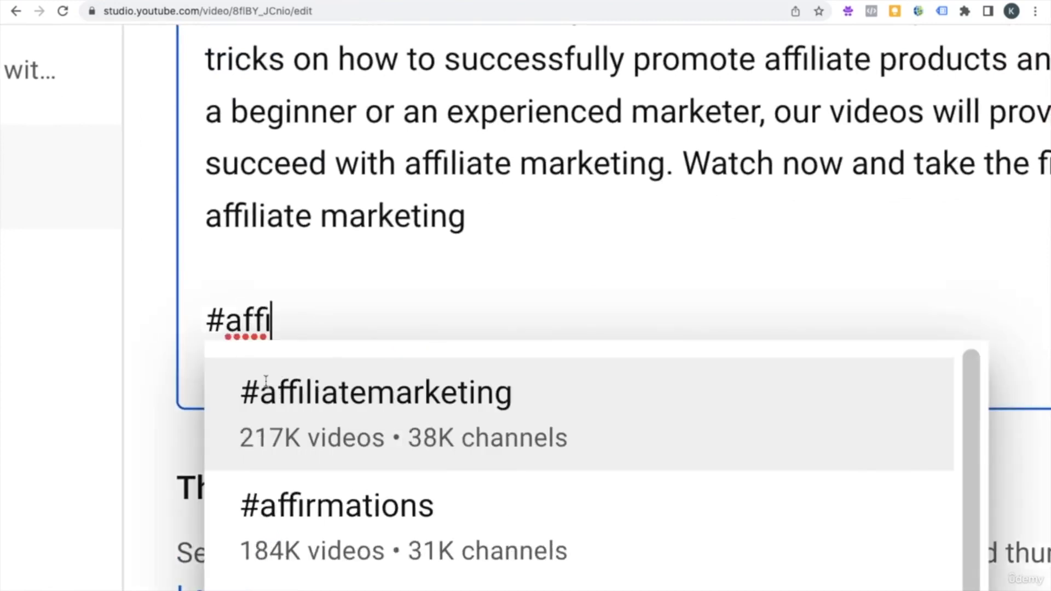
left_click(262, 393)
type("#makemoney")
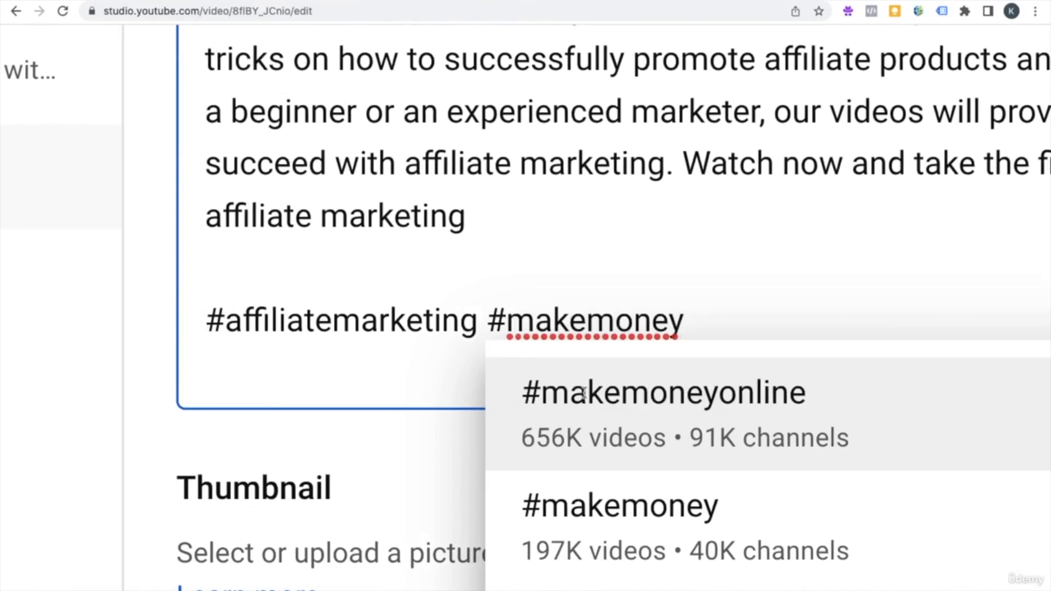
left_click(629, 496)
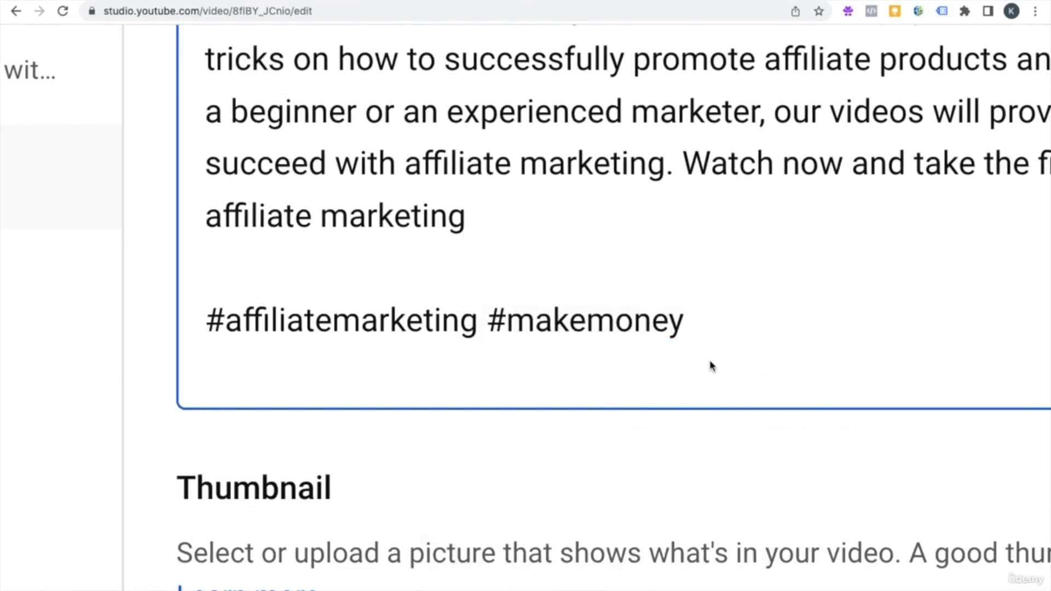
type("#ma")
key("BackSpace")
key("BackSpace")
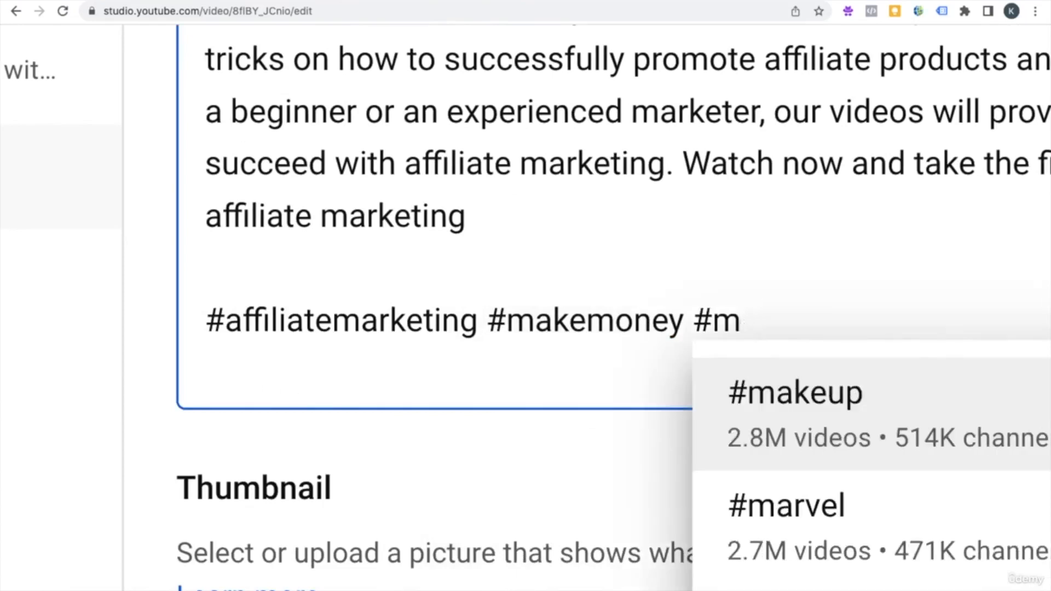
key("BackSpace")
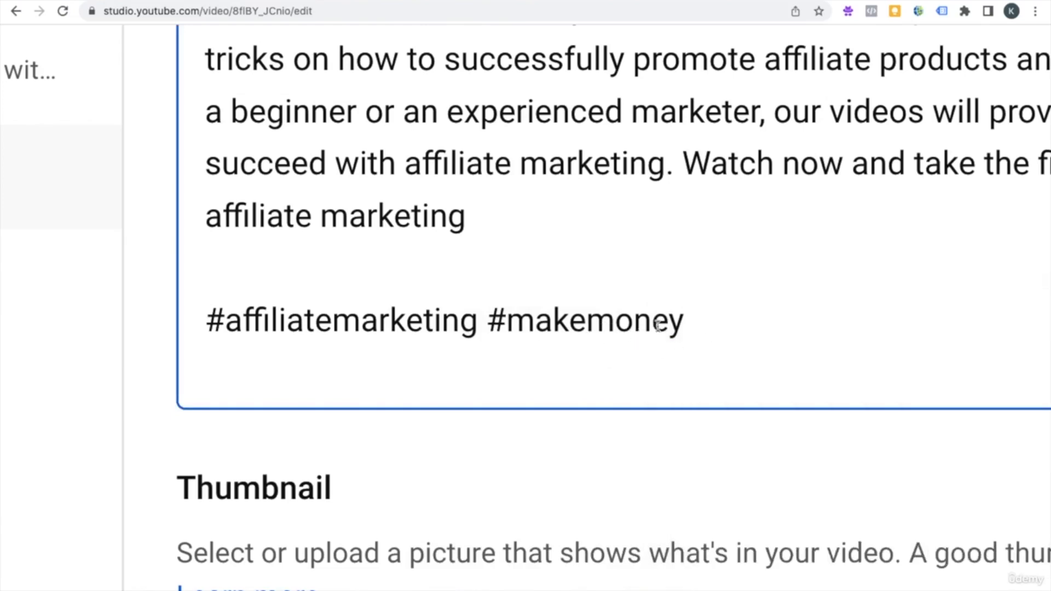
Add #affiliate after the #makemoney hashtag in the video description, using the suggested hashtag.
type("#affil")
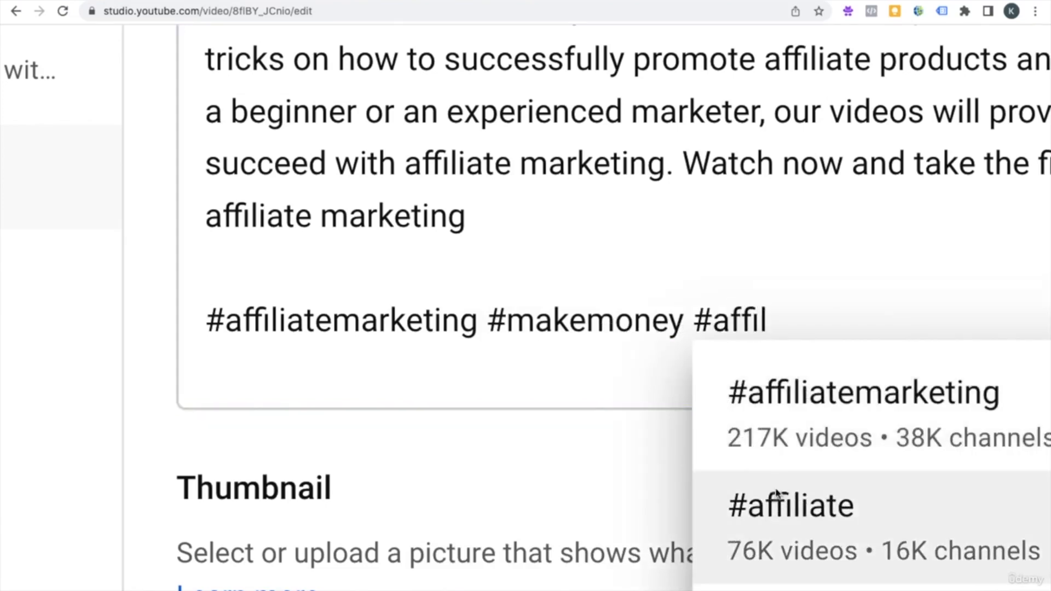
left_click(777, 499)
scroll(776, 349, "down", 5)
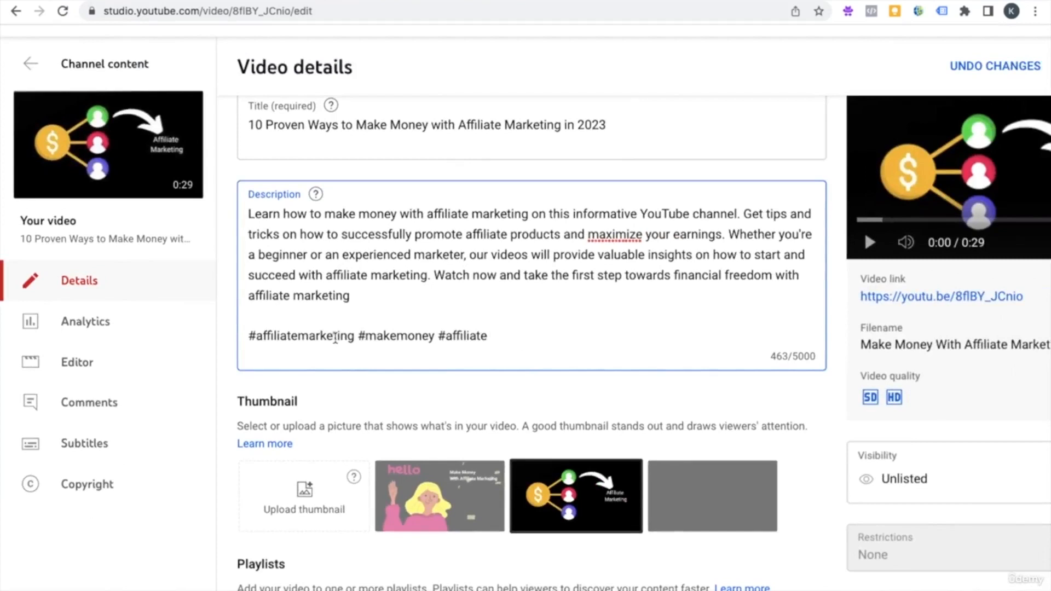
Review the description text and its hashtag line, and save the changes to the video details.
left_click(449, 383)
scroll(446, 380, "down", 1)
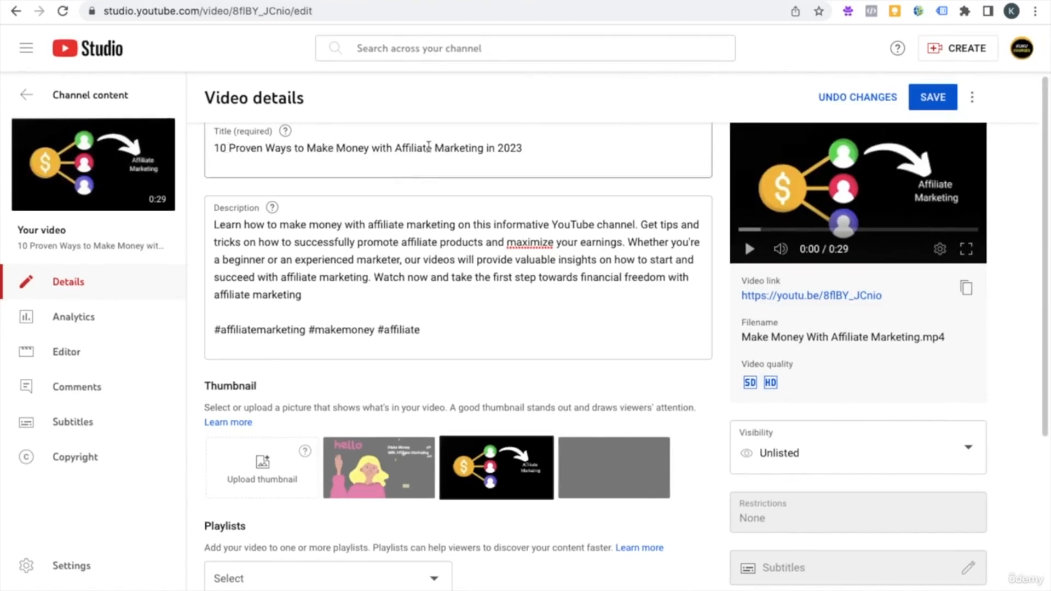
left_click_drag(302, 296, 213, 220)
left_click_drag(419, 330, 211, 323)
left_click(382, 395)
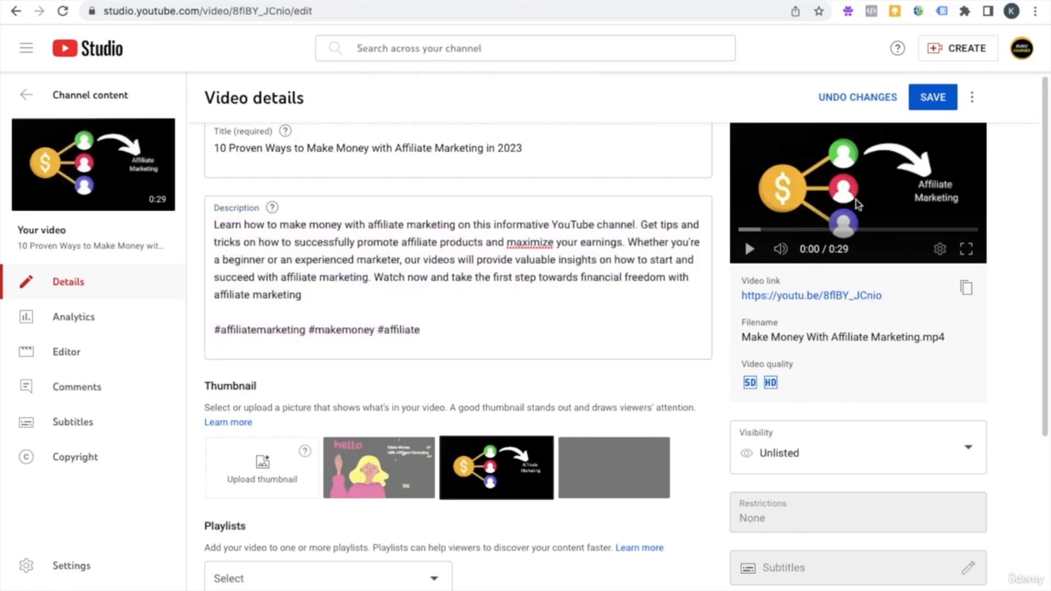
left_click(930, 97)
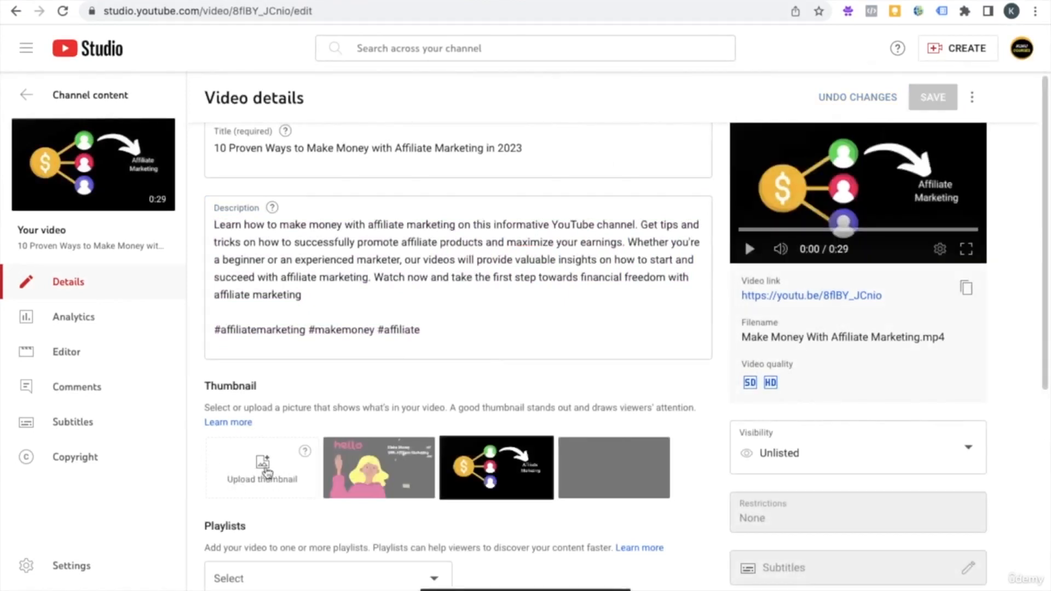
Switch to Canva and create a blank YouTube Thumbnail design at 1280 × 720 px.
key("ctrl+Right")
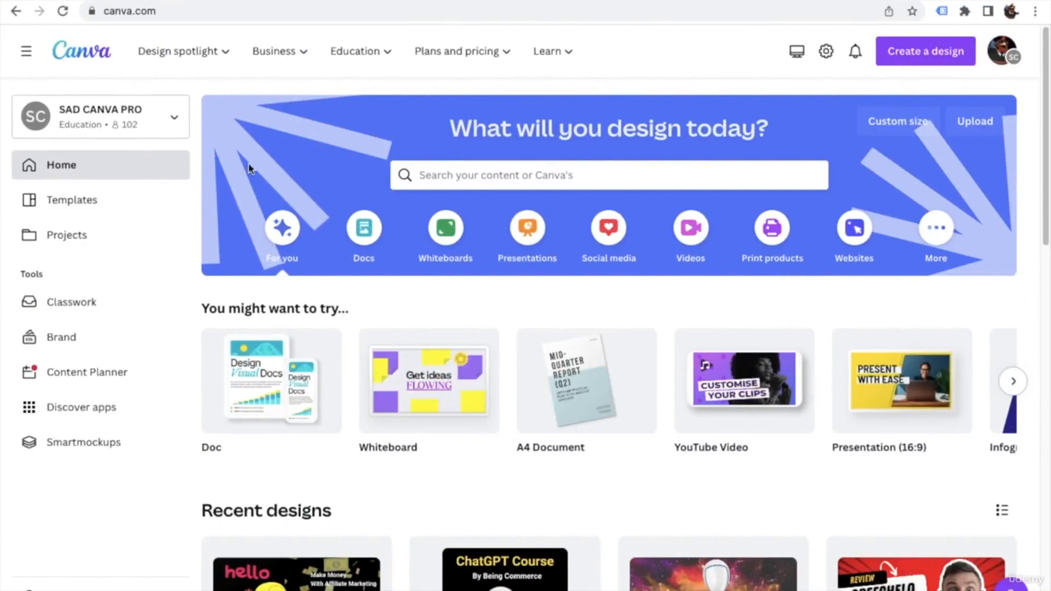
left_click(905, 53)
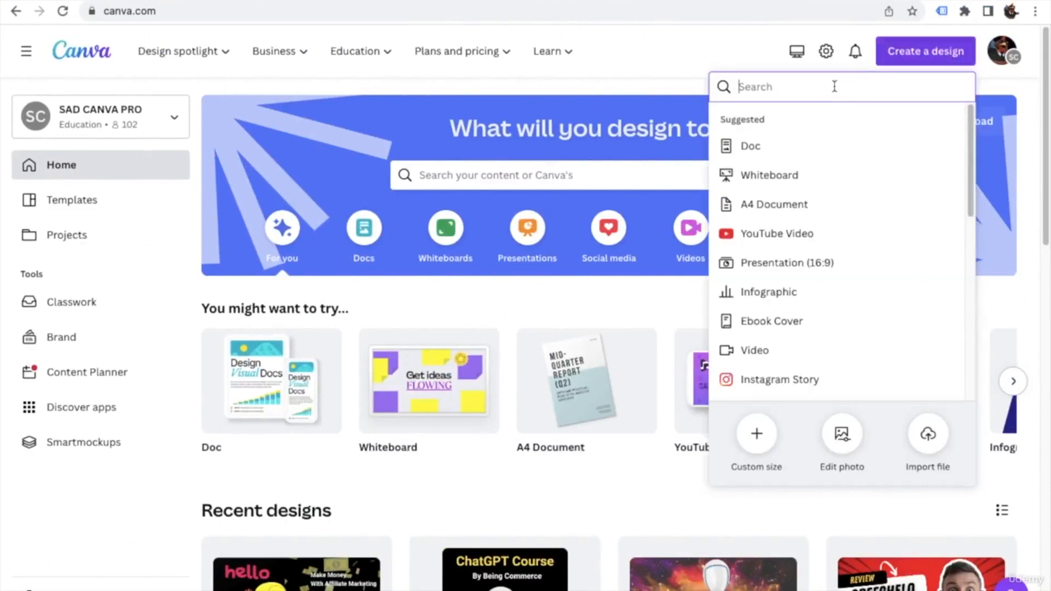
type("youtube thu")
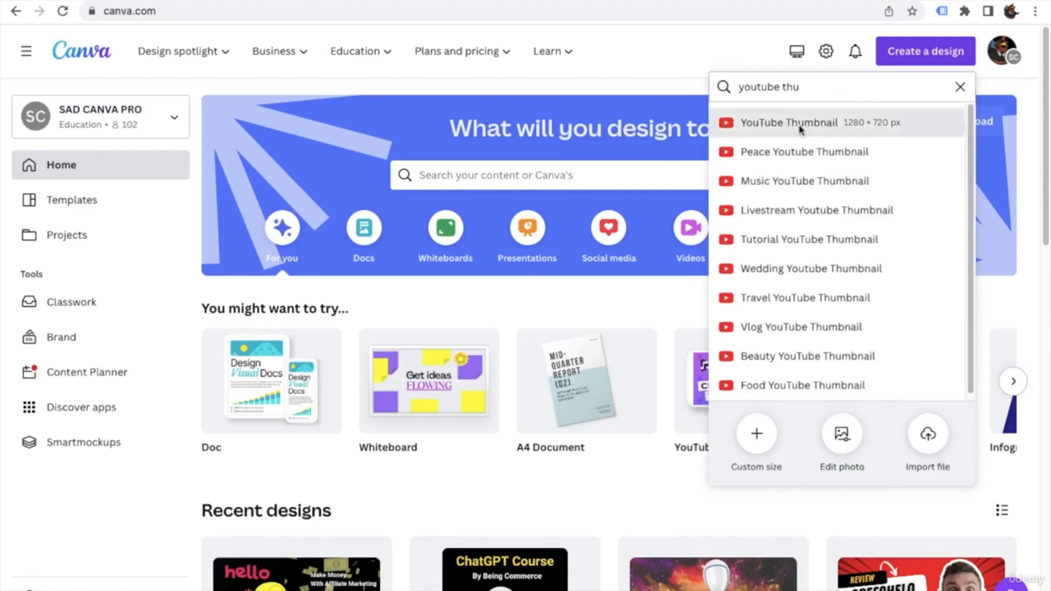
left_click(800, 128)
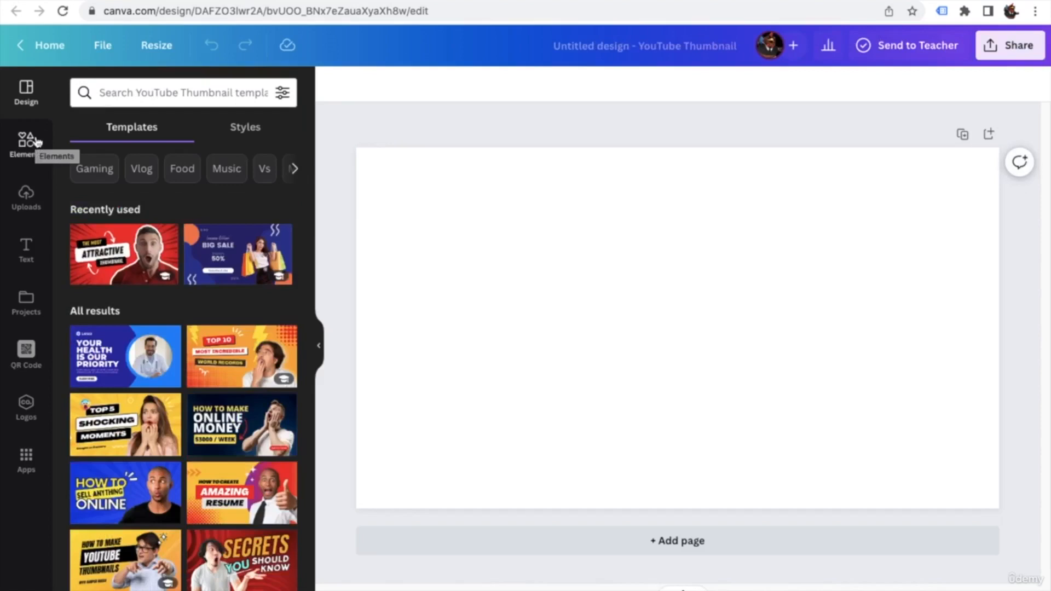
Apply the "How to Make Online Money" template and try adding MONEY as a second line of its yellow heading.
left_click(255, 430)
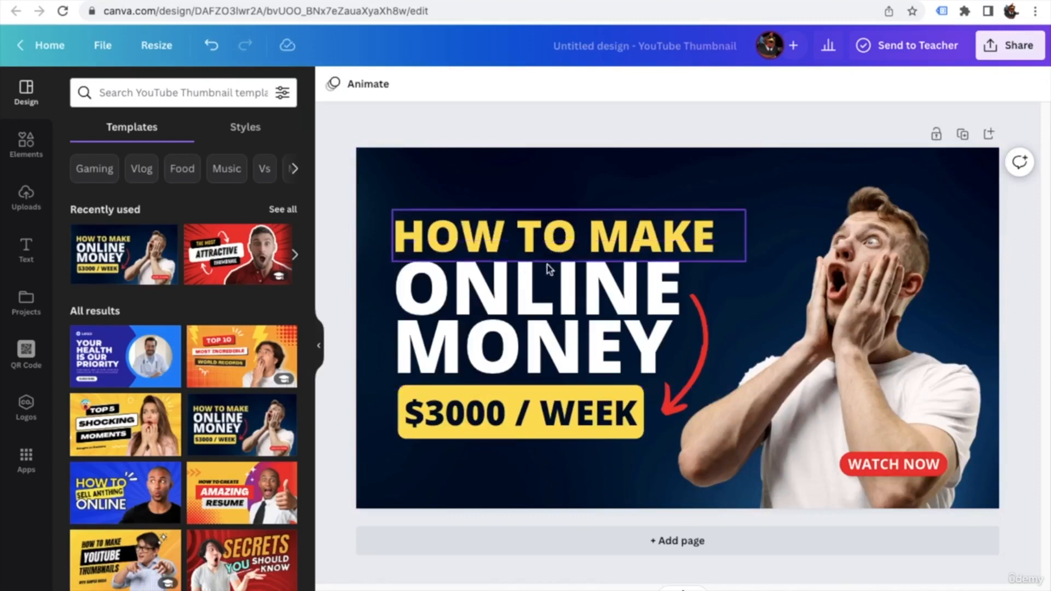
double_click(644, 229)
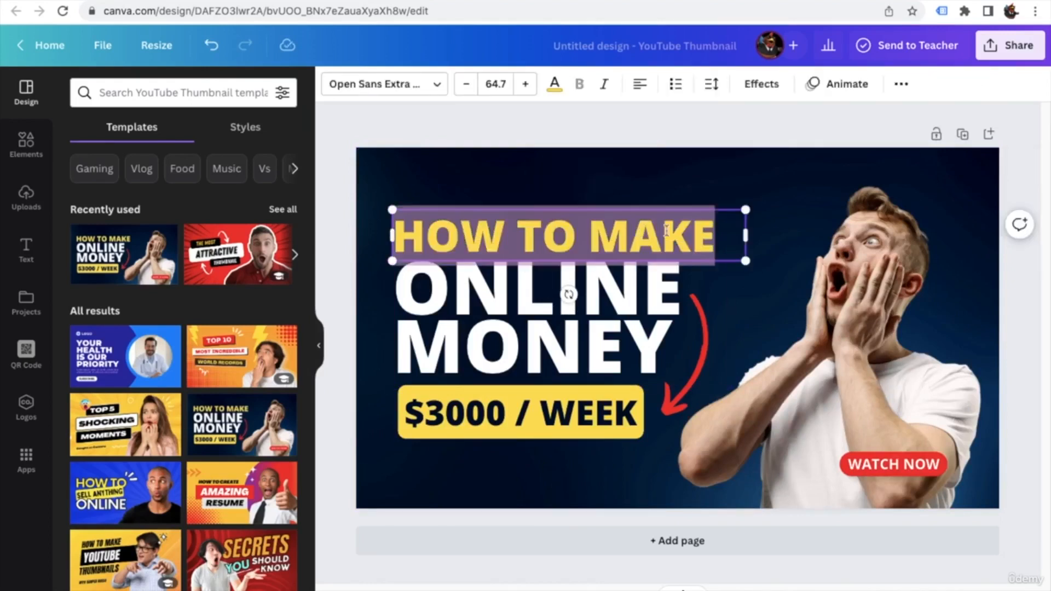
double_click(590, 231)
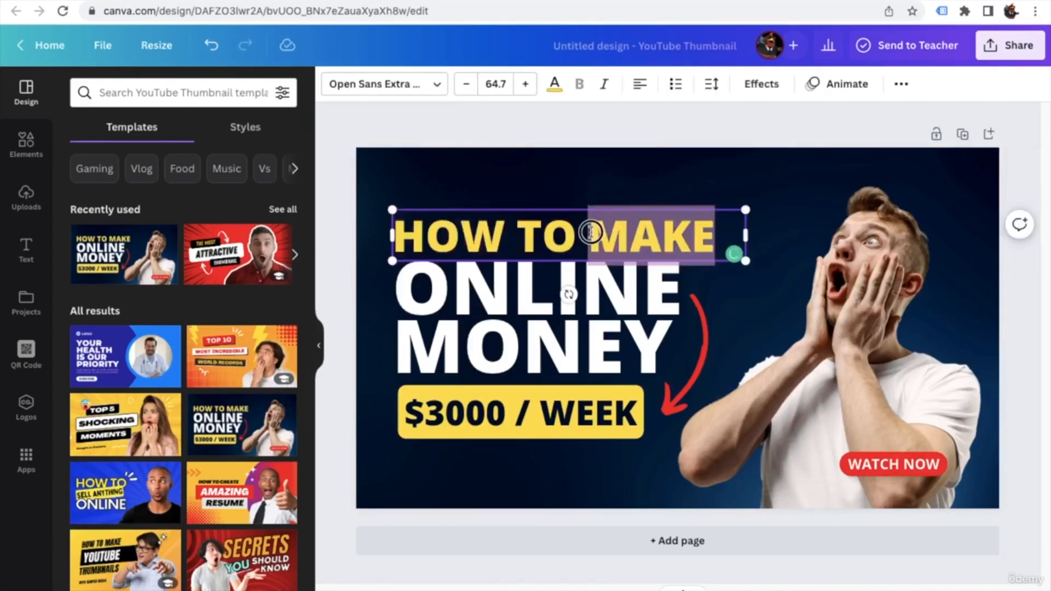
left_click(717, 233)
key("Return")
type("MONEU")
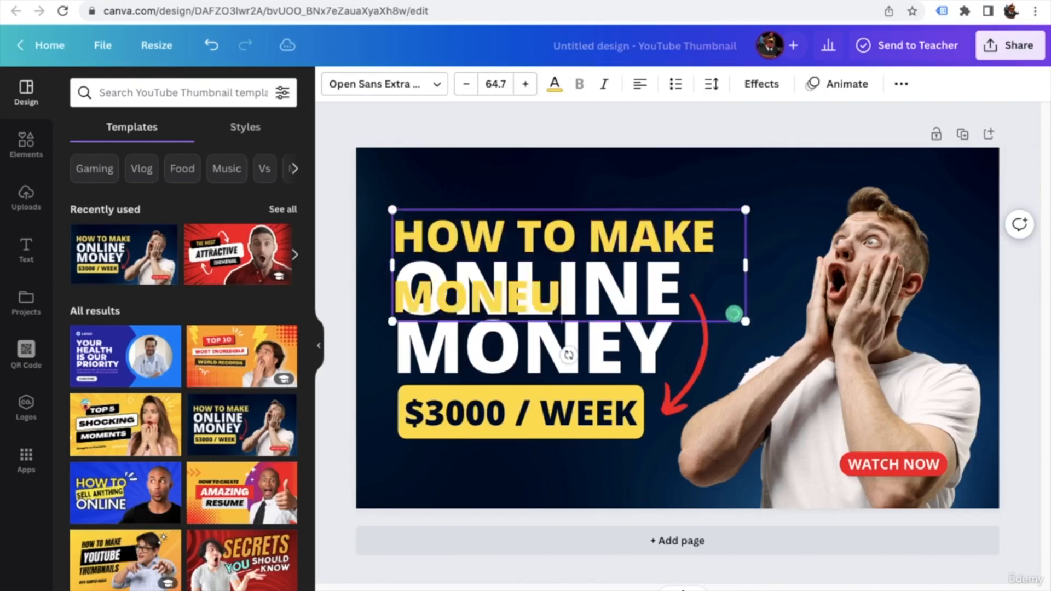
key("BackSpace")
type("Y")
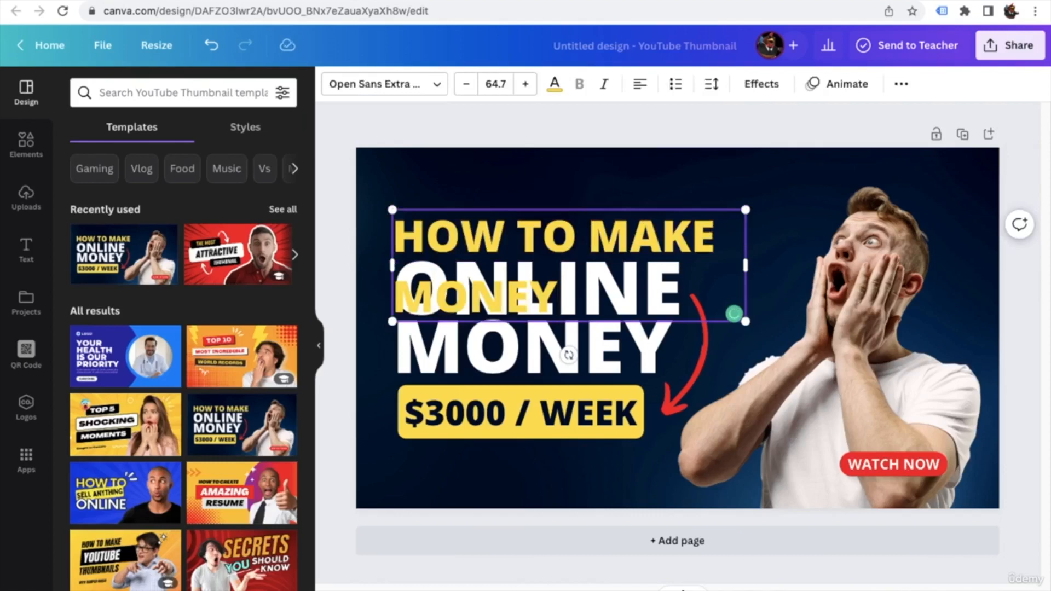
Remove the added MONEY line and clear the applied template from the page.
key("BackSpace")
key("BackSpace")
key("BackSpace")
key("BackSpace")
key("BackSpace")
key("BackSpace")
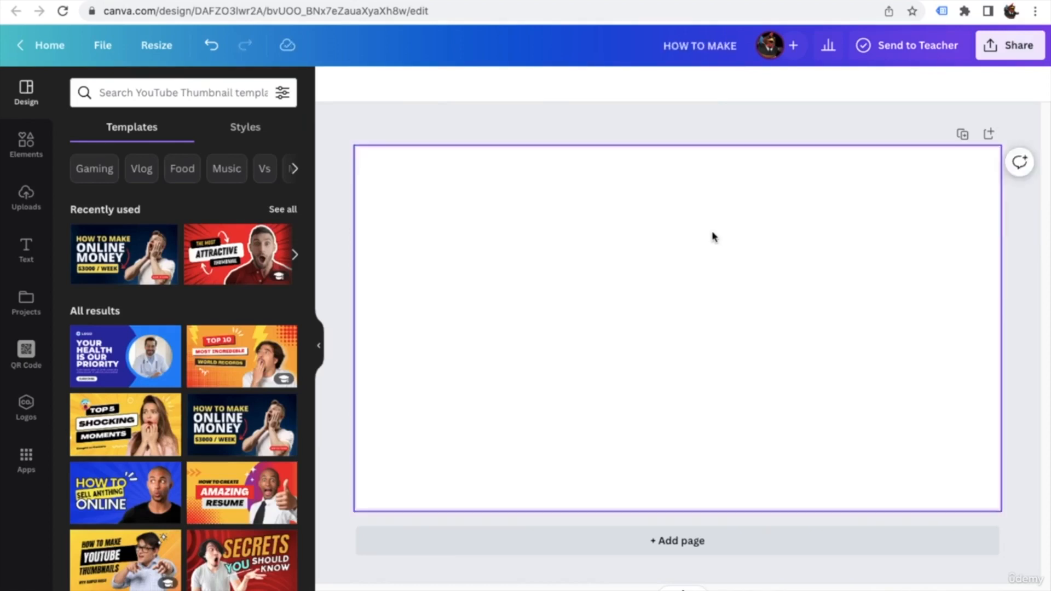
Apply the "How to Make Online Money" template to the blank page and replace ONLINE in the white text with "MONEY WITH".
left_click(242, 424)
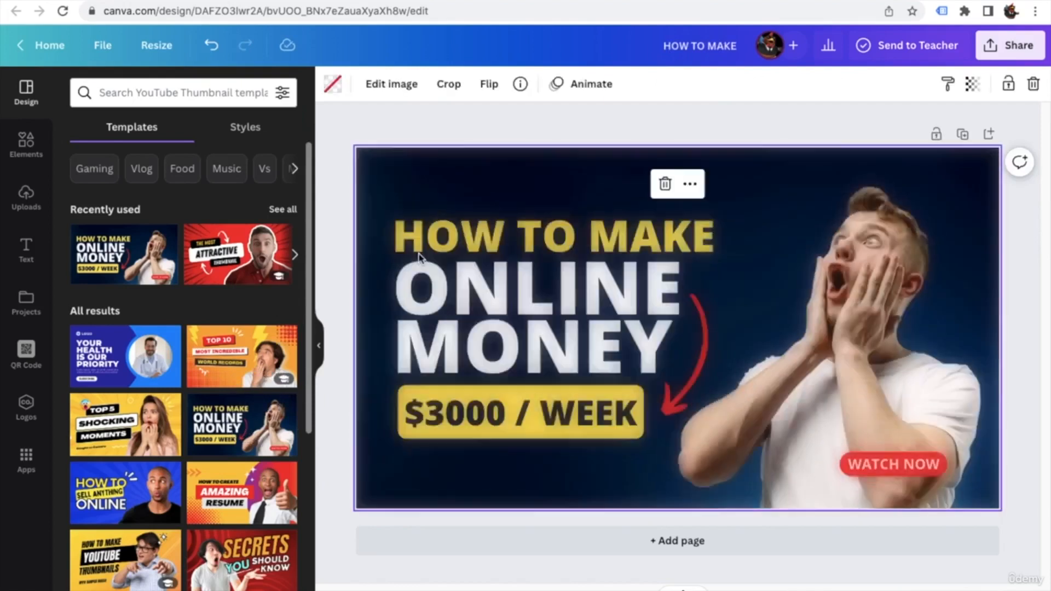
left_click(338, 221)
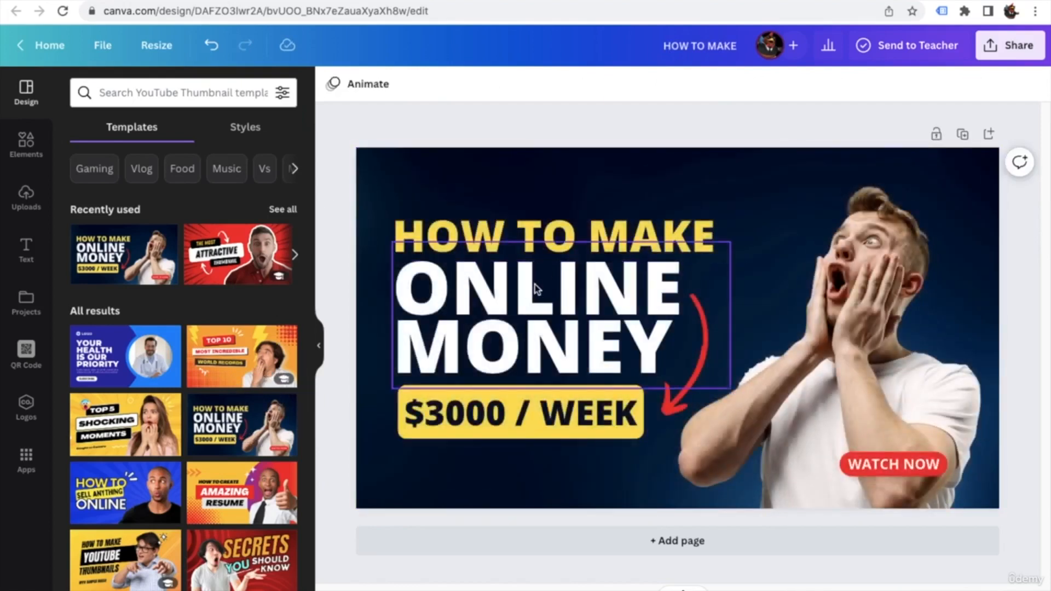
left_click(535, 288)
double_click(534, 285)
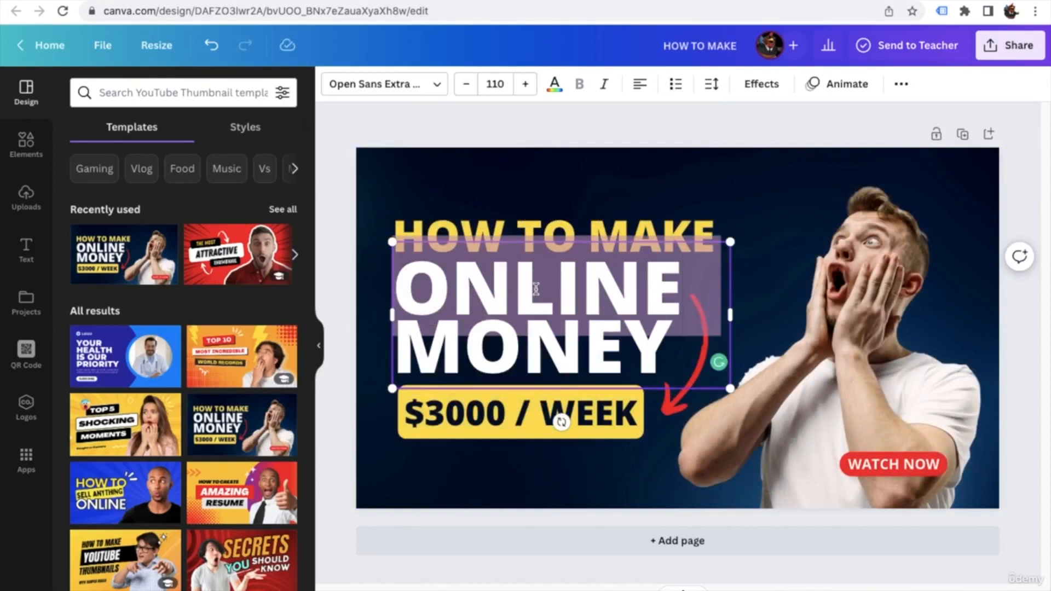
type("MONEY ")
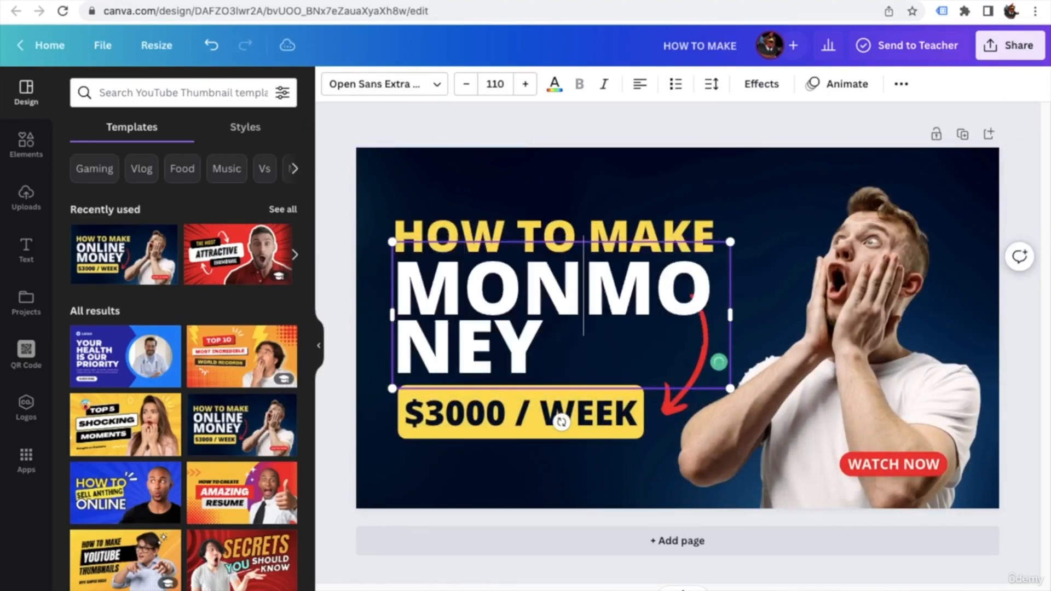
type("WITHMONEY")
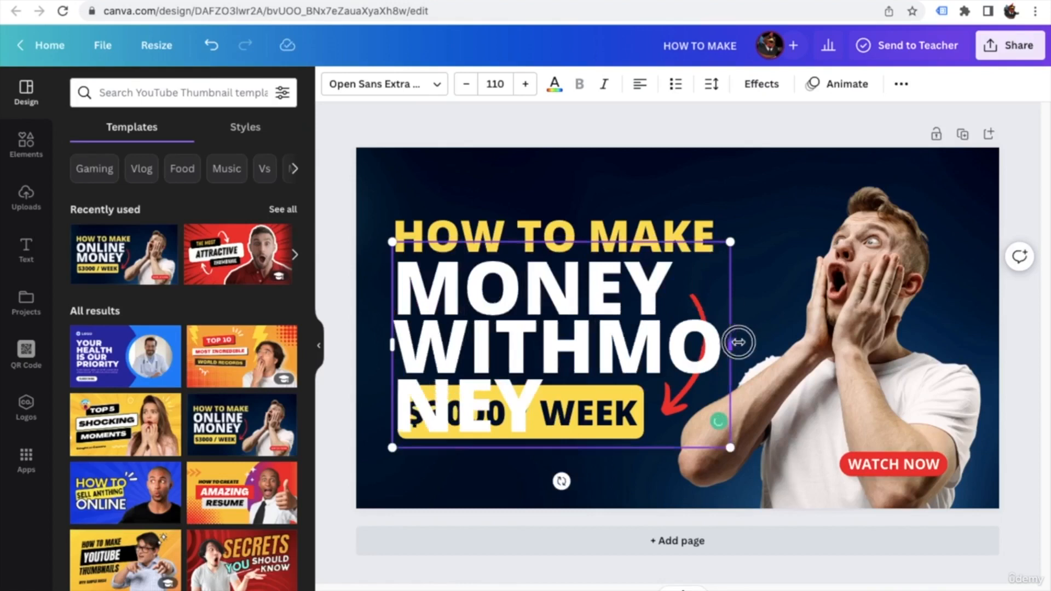
Widen the white text box, scale its text down to size 72.7, and split WITHMONEY into "WITH MONEY".
left_click_drag(732, 343, 894, 336)
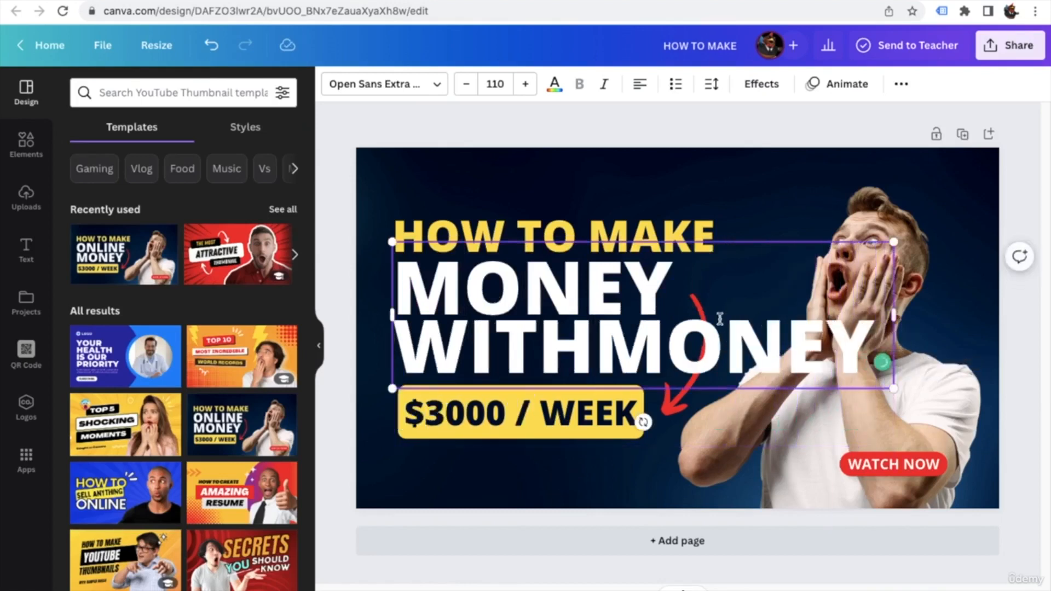
left_click_drag(893, 241, 724, 292)
double_click(400, 352)
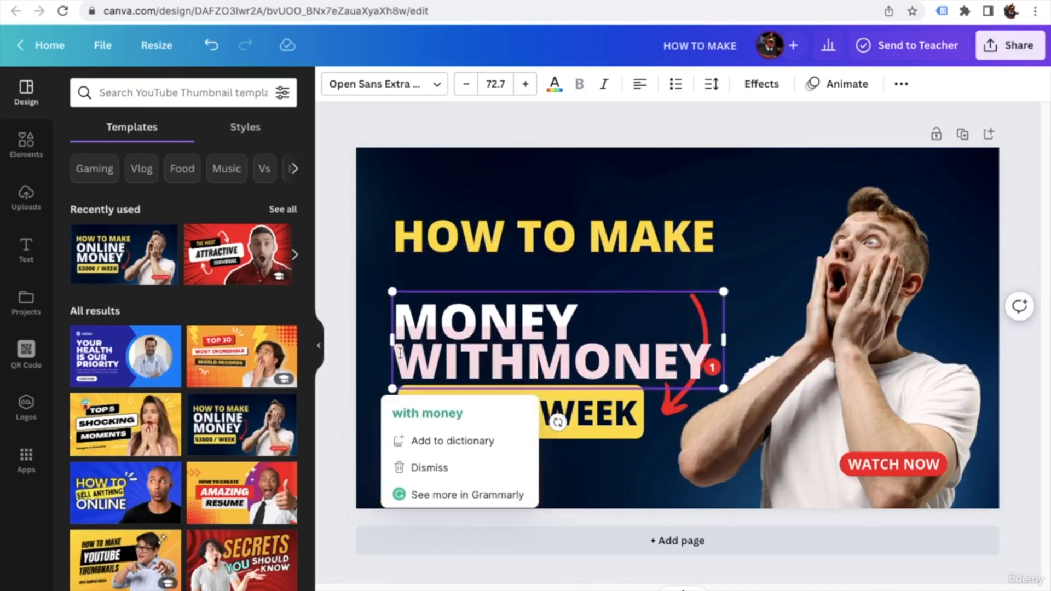
left_click(523, 361)
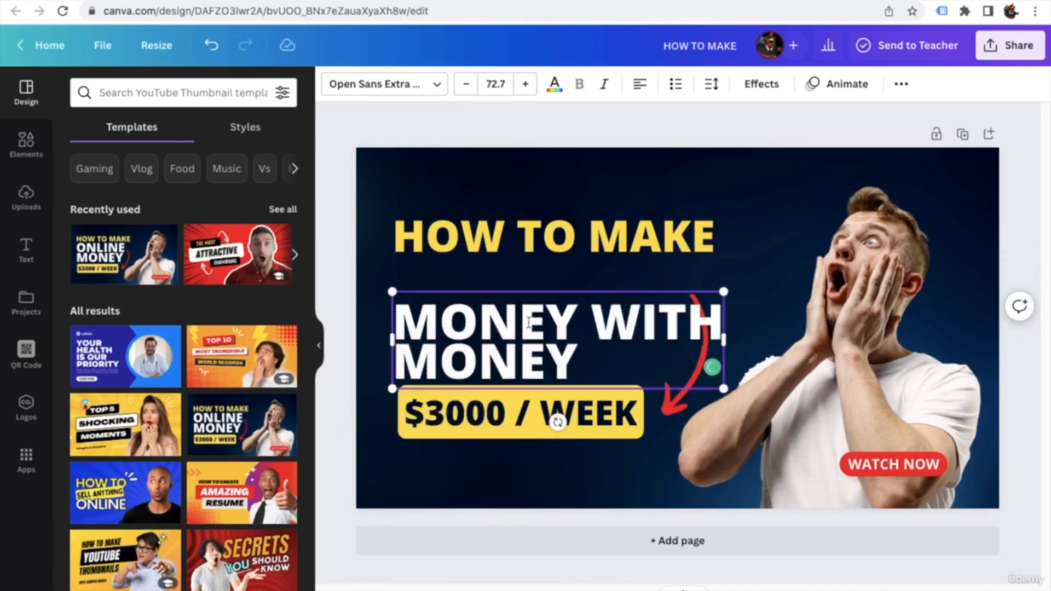
Replace the second line of the white text with "AFFILIATE MARKETING", widen its text box, and raise it closer to the yellow heading.
double_click(493, 356)
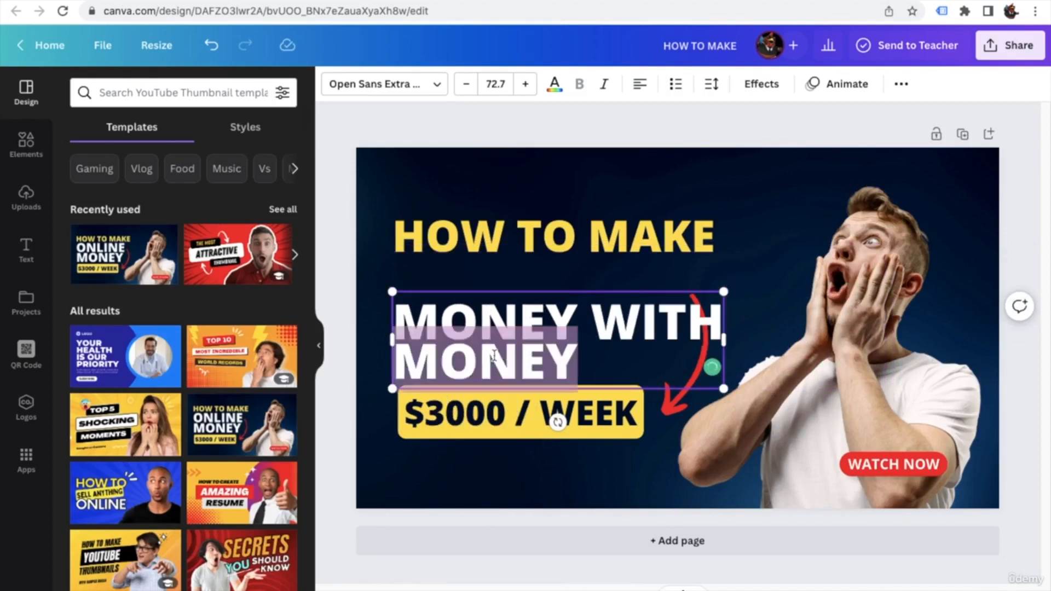
type("AFFILI")
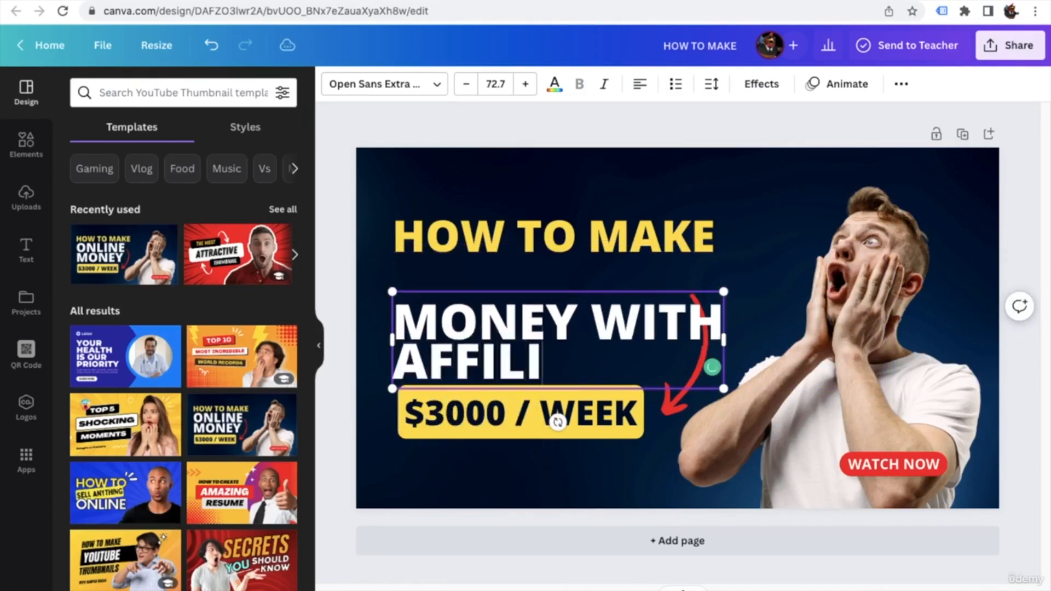
type("ATE MARKETING")
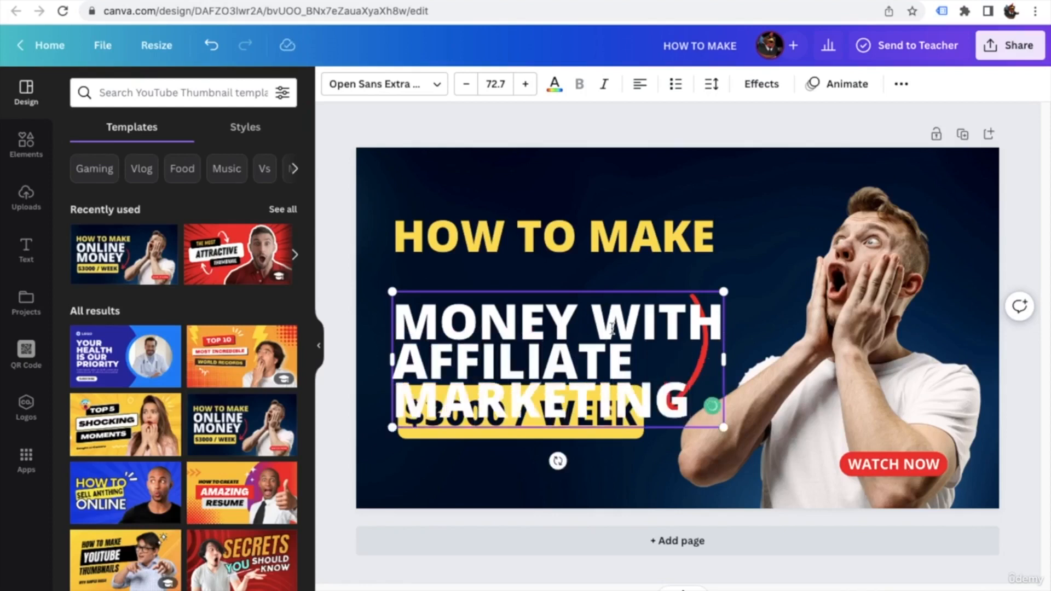
left_click_drag(724, 360, 940, 344)
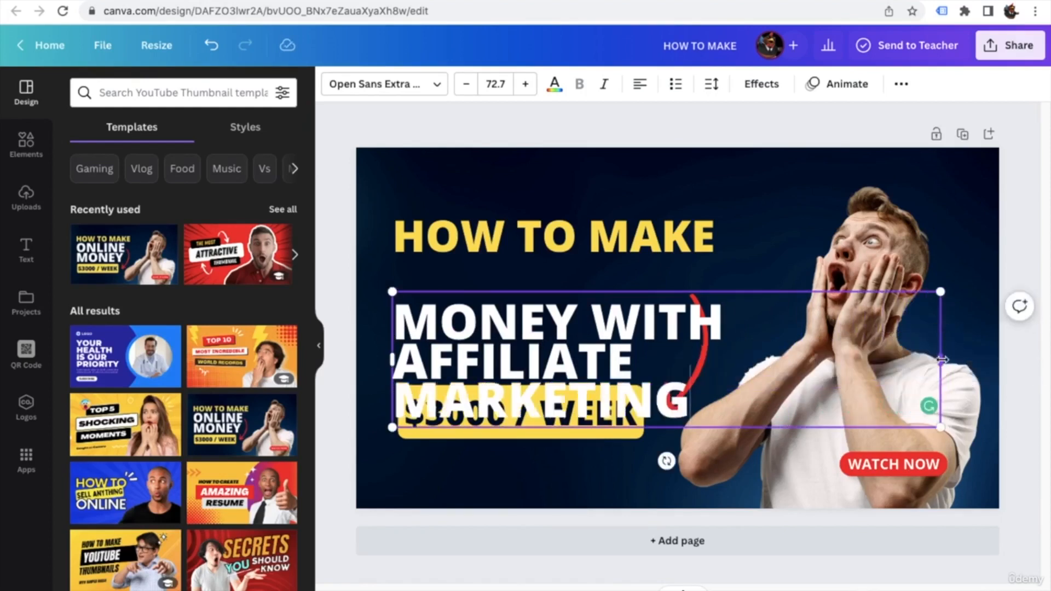
left_click(336, 334)
left_click_drag(646, 323, 641, 289)
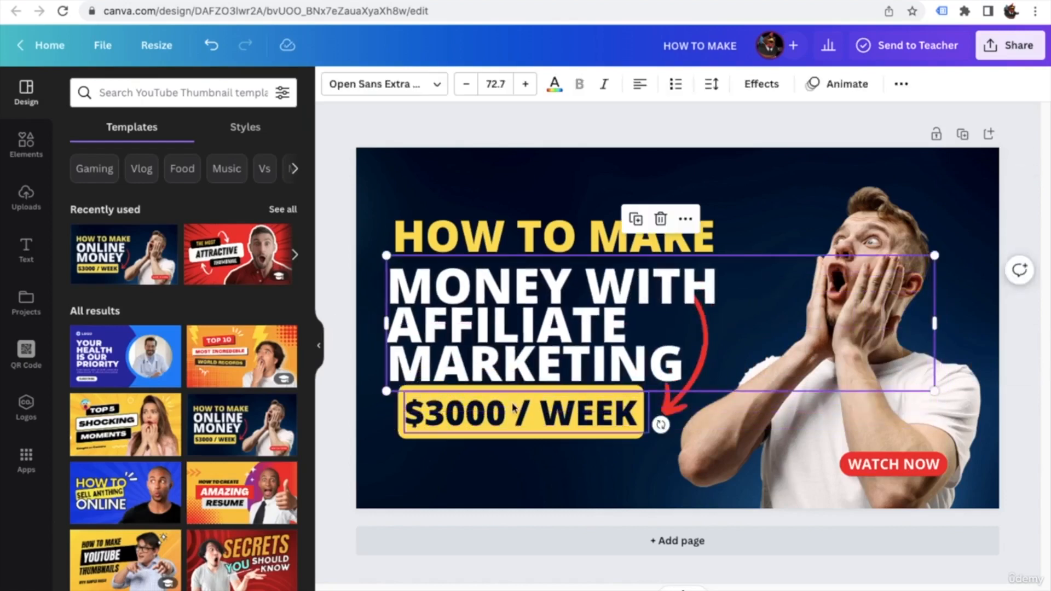
left_click(342, 419)
Shift the $3000 / WEEK label and red arrow down and left, and move the white text and yellow heading toward the page's left edge.
left_click(478, 413)
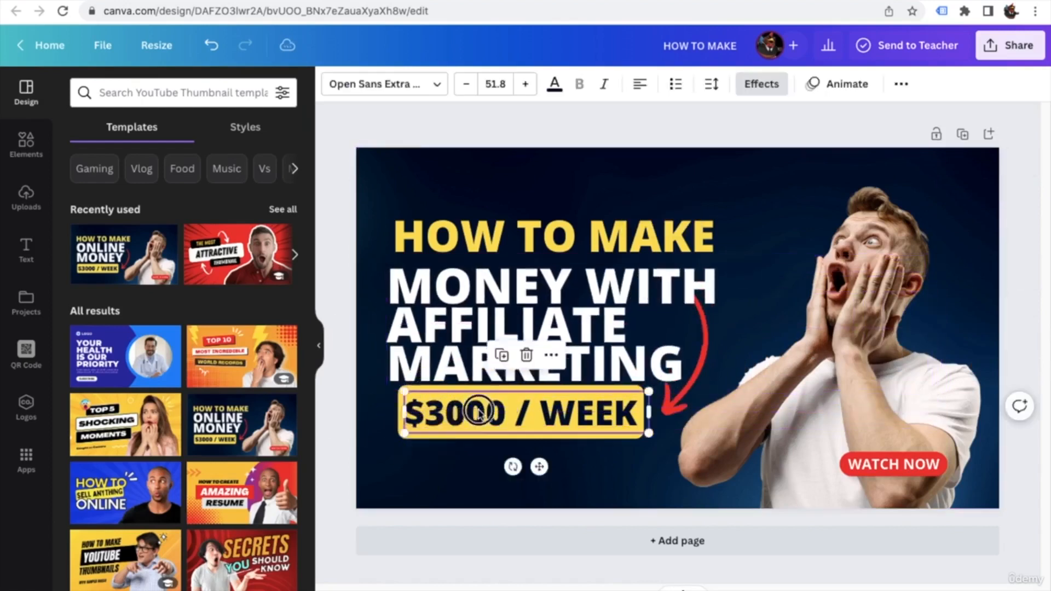
left_click_drag(477, 413, 466, 434)
left_click_drag(563, 328, 547, 312)
left_click(558, 229)
left_click_drag(558, 229, 540, 219)
left_click(547, 282)
left_click(344, 258)
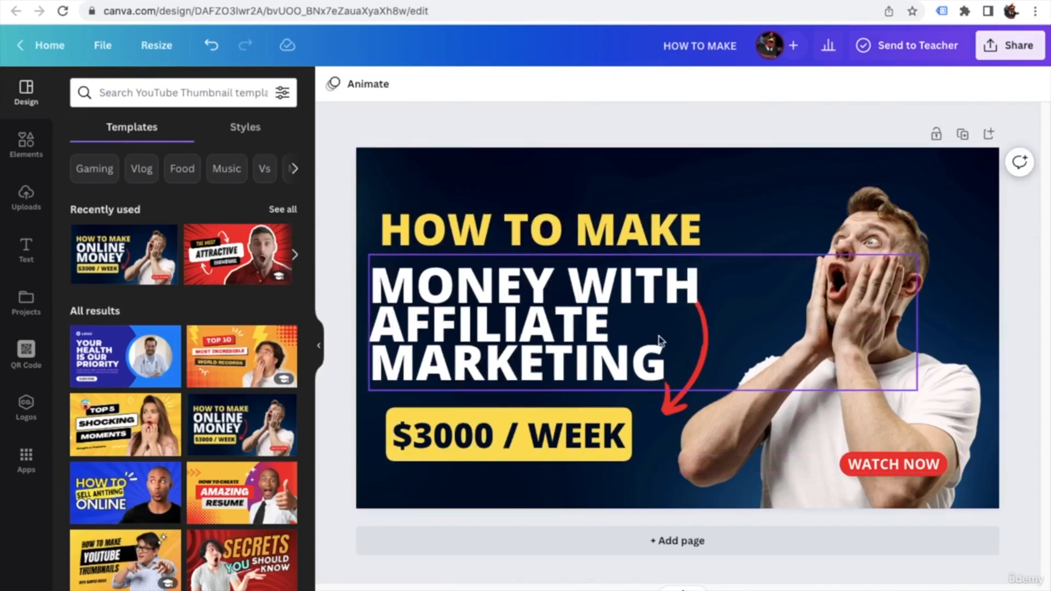
left_click_drag(690, 392, 657, 427)
left_click(336, 261)
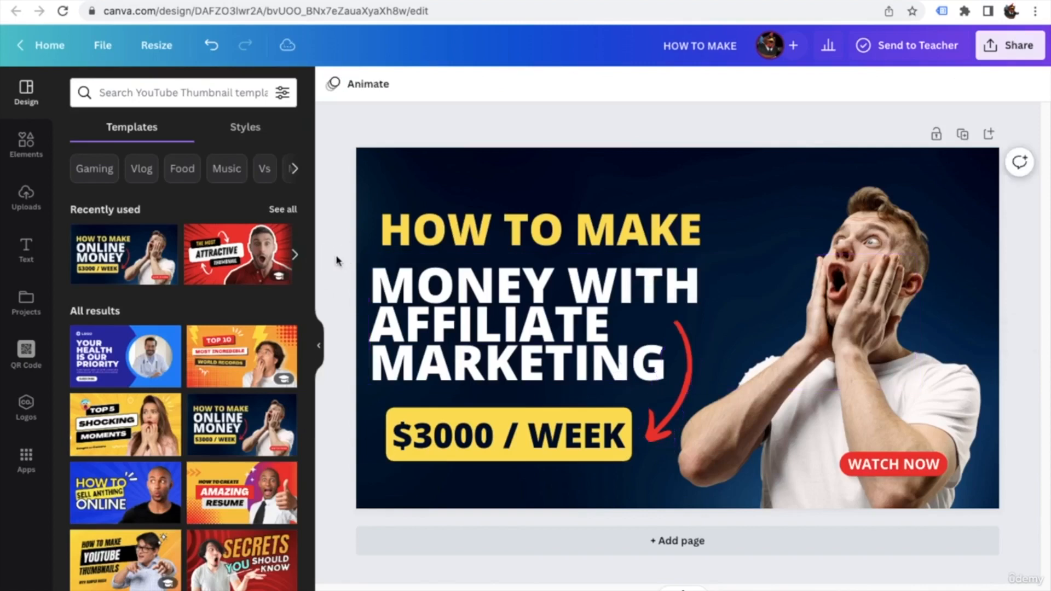
Scale the white text down to size 45.8 and place it directly beneath the yellow HOW TO MAKE heading.
left_click(577, 357)
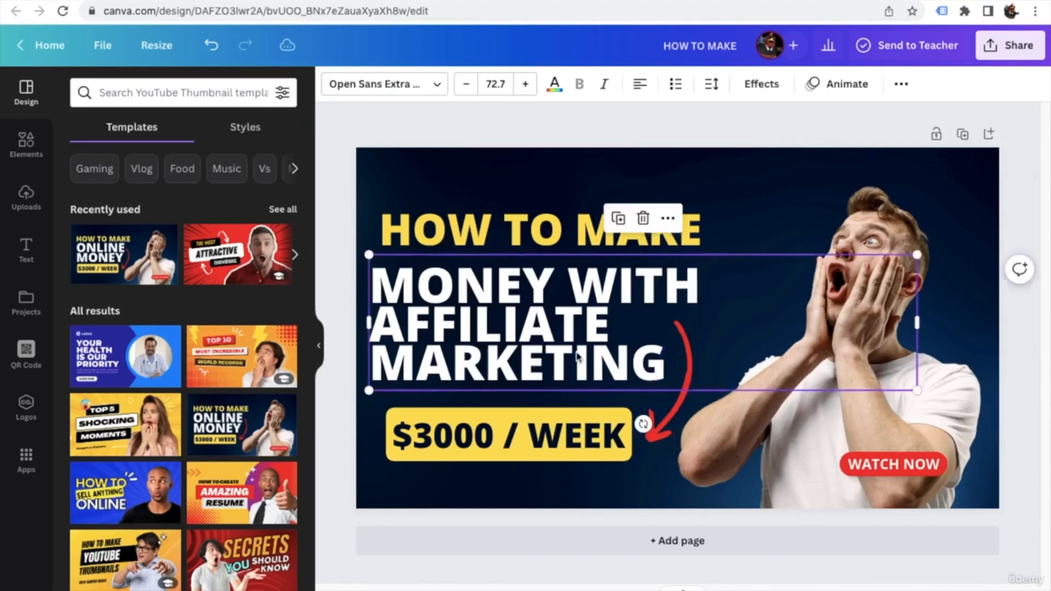
mouse_move(917, 323)
left_mouse_down()
mouse_move(741, 319)
mouse_move(919, 314)
left_mouse_up()
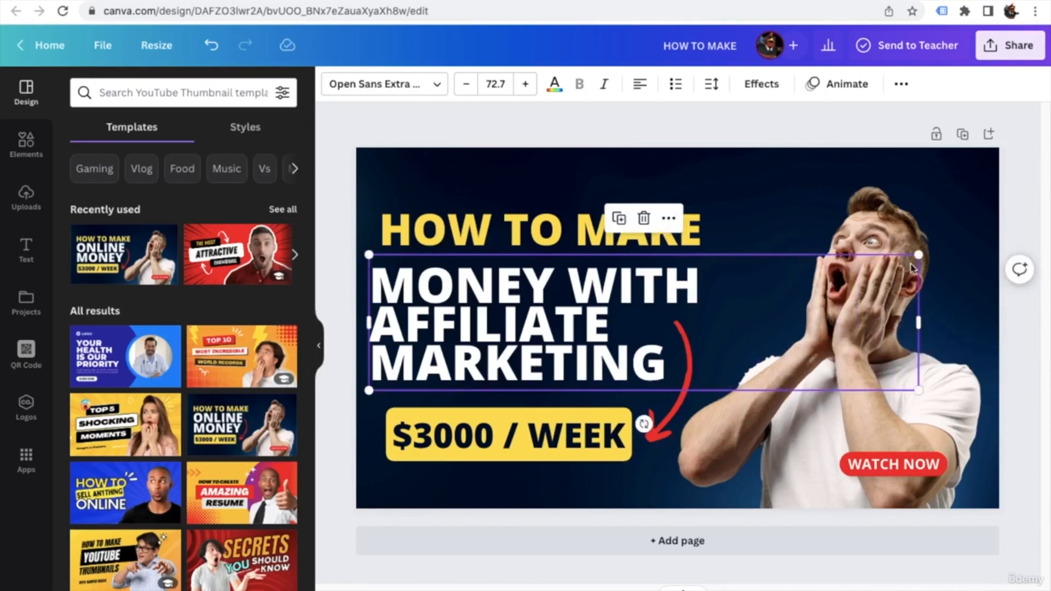
left_click_drag(918, 255, 714, 305)
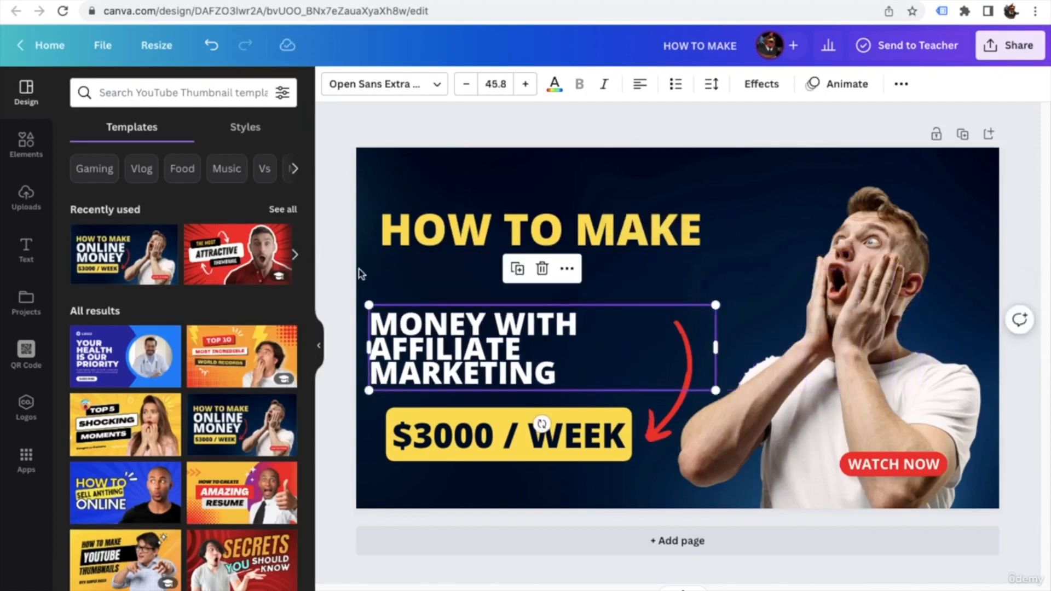
left_click(400, 304)
left_click_drag(464, 327, 474, 276)
Widen the white text box so that AFFILIATE MARKETING fits on a single line.
double_click(386, 317)
left_click(713, 323)
key("BackSpace")
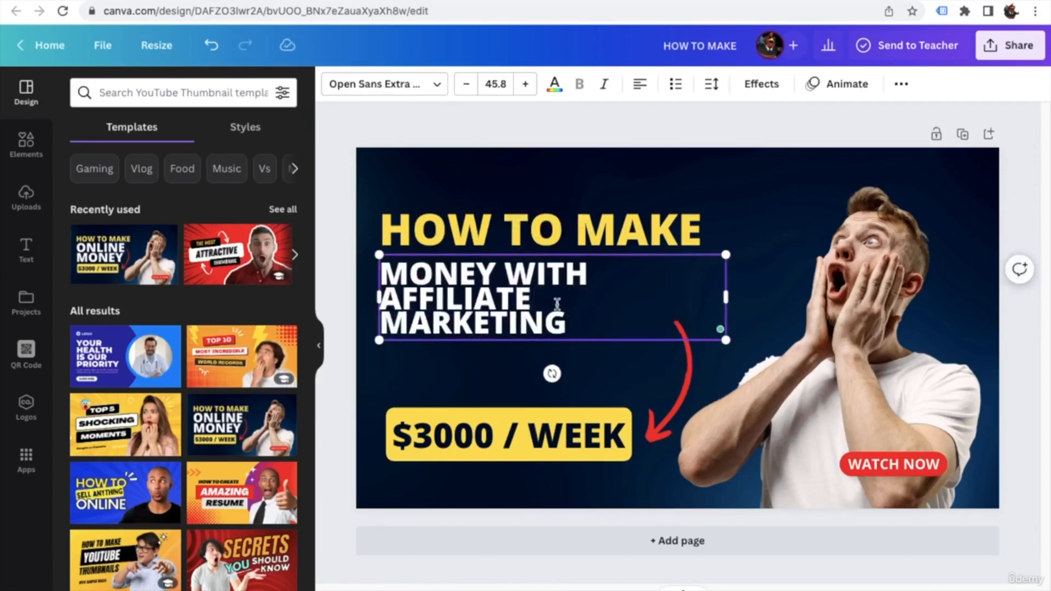
mouse_move(727, 296)
left_mouse_down()
mouse_move(756, 296)
mouse_move(743, 293)
left_mouse_up()
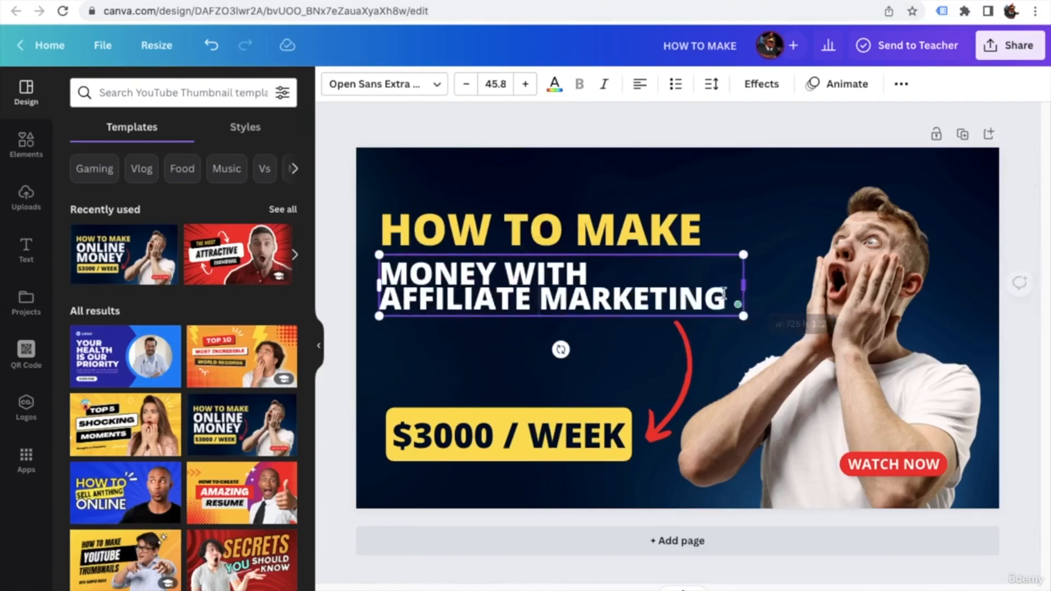
Set the line spacing of the white text to 1.35.
left_click(541, 284)
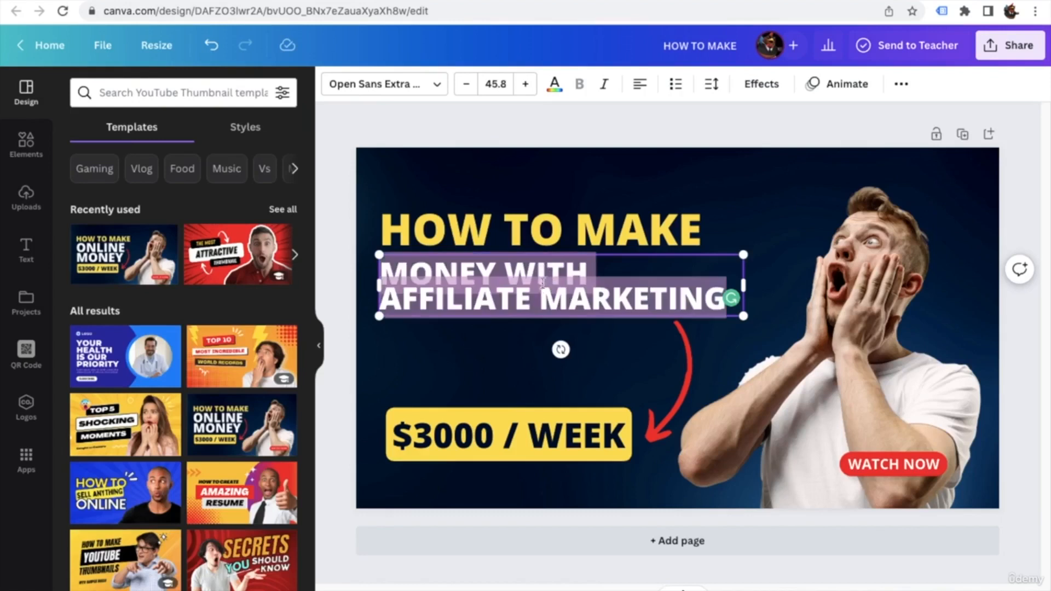
left_click(901, 84)
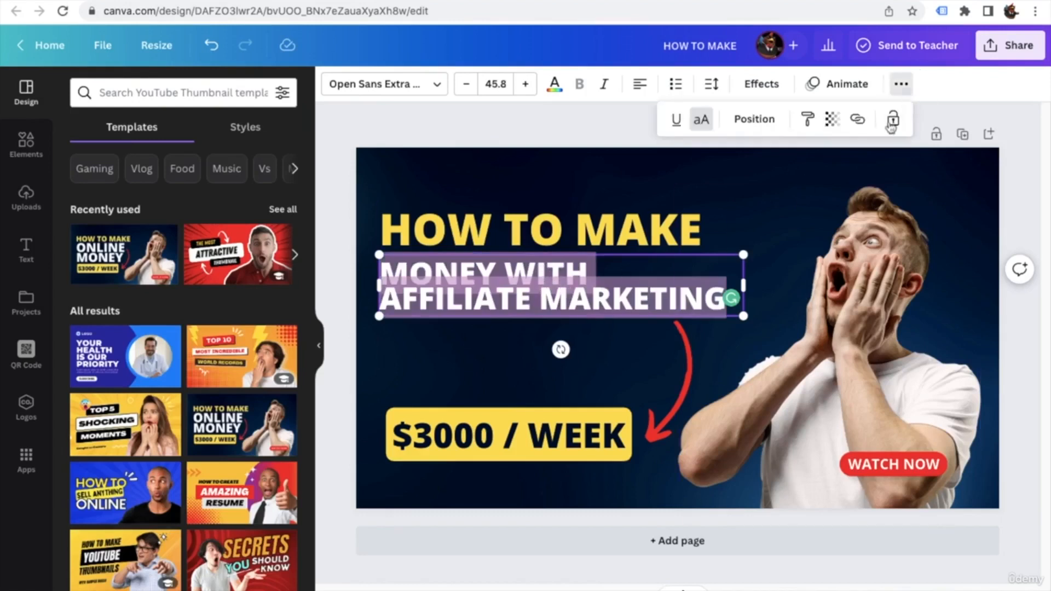
left_click(713, 88)
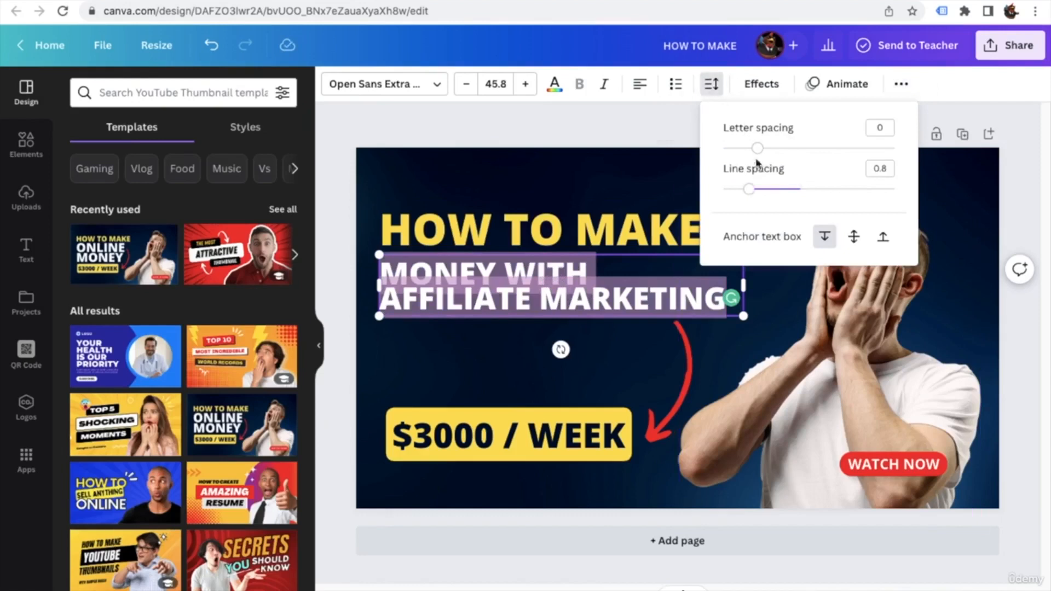
left_click_drag(748, 191, 796, 190)
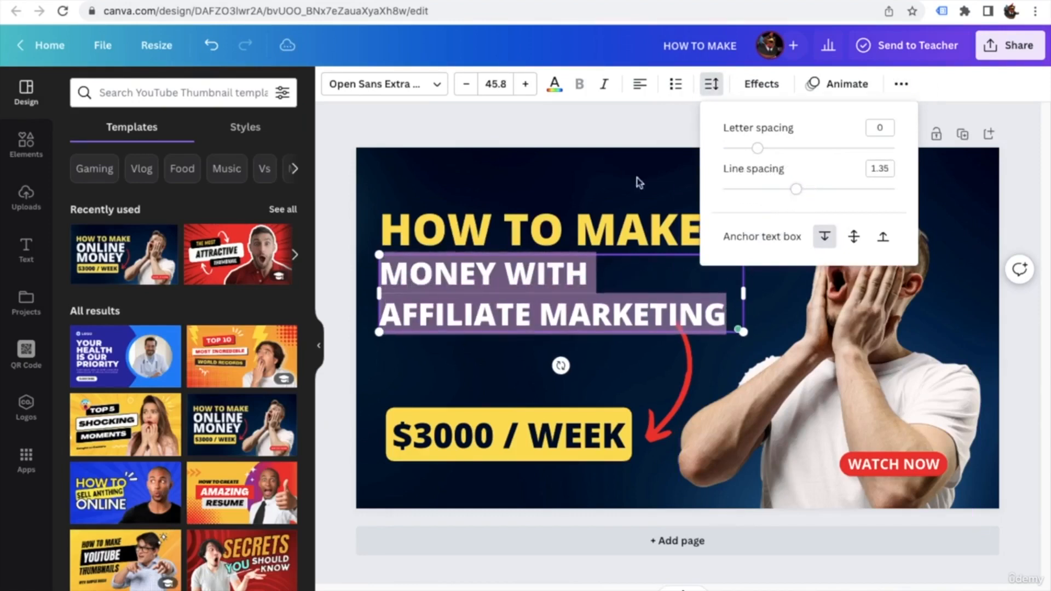
left_click(337, 204)
left_click(338, 203)
Move the $3000 / WEEK label up beneath the white text and delete the red arrow.
left_click_drag(486, 293, 486, 293)
left_click(353, 337)
left_click_drag(398, 391, 534, 382)
left_click_drag(682, 362, 738, 299)
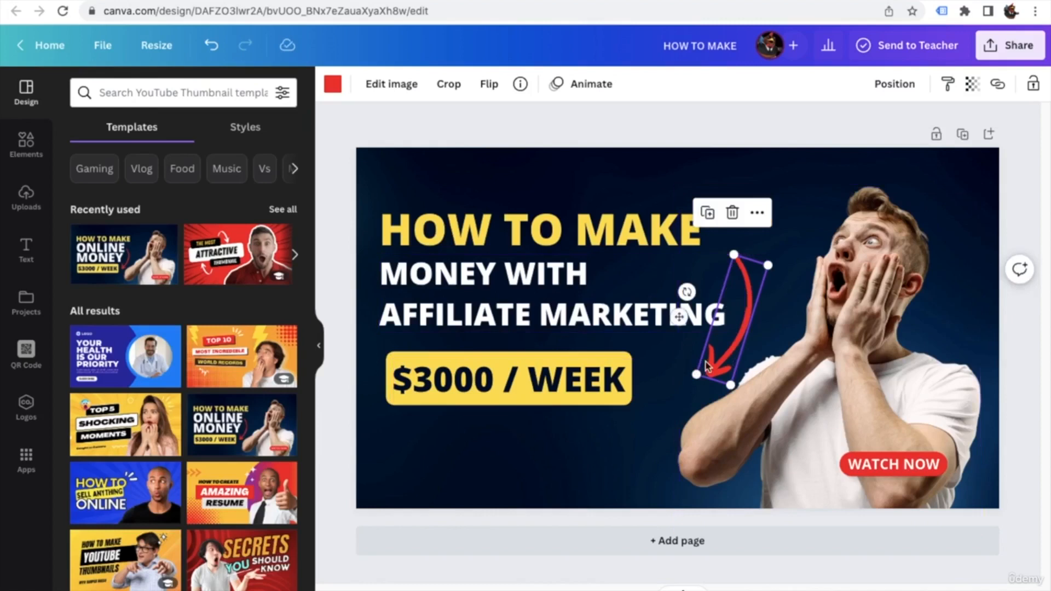
key("Delete")
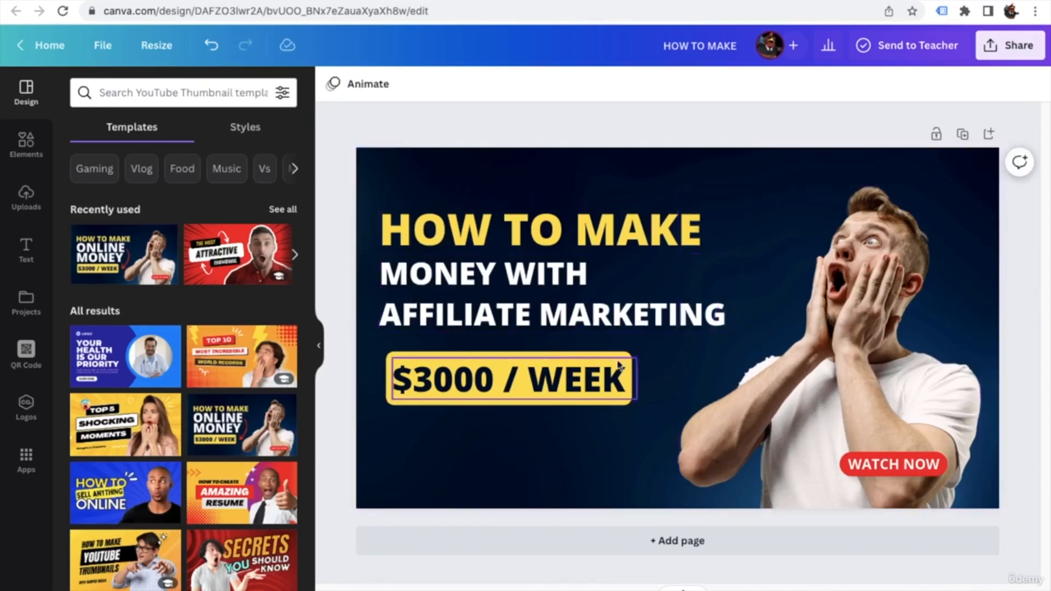
Download the finished thumbnail as a PNG at 1,280 × 720 px.
left_click(1015, 49)
left_click(892, 408)
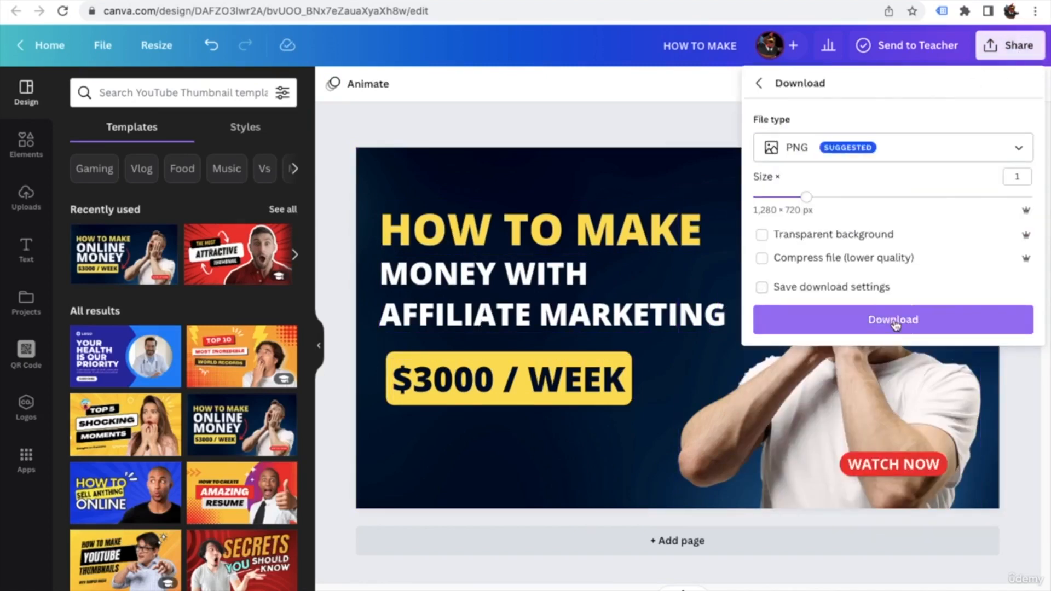
left_click(894, 322)
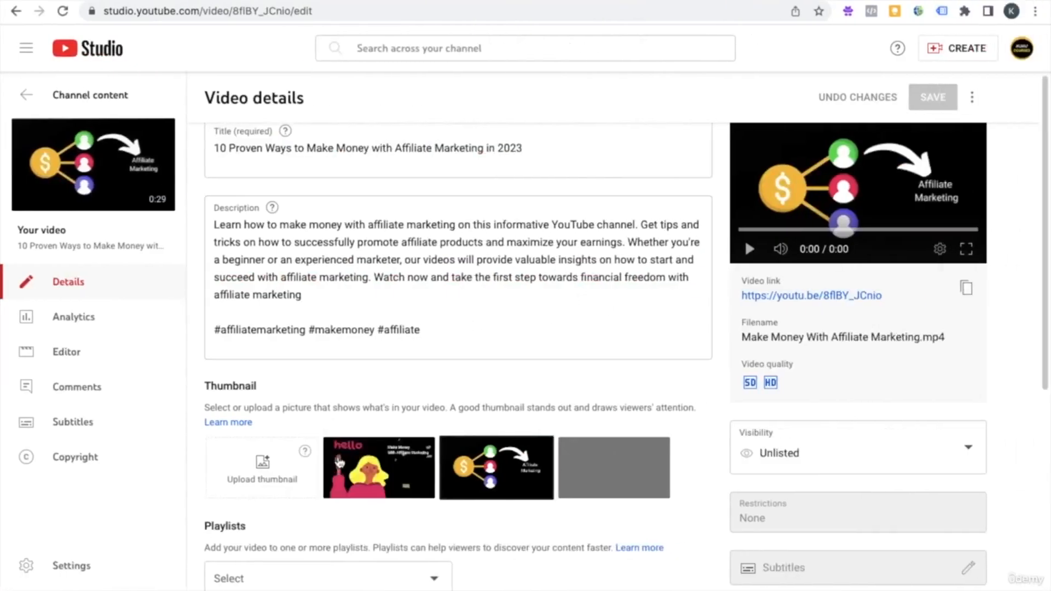
Try to upload a custom thumbnail for the video and dismiss the feature access dialog.
scroll(257, 416, "down", 1)
left_click(298, 423)
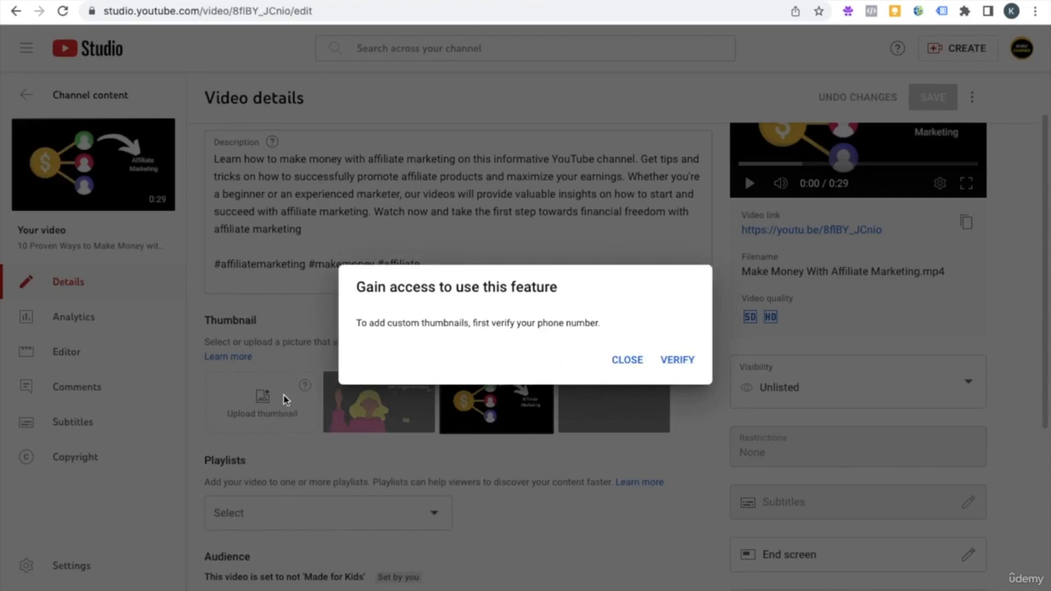
left_click(628, 360)
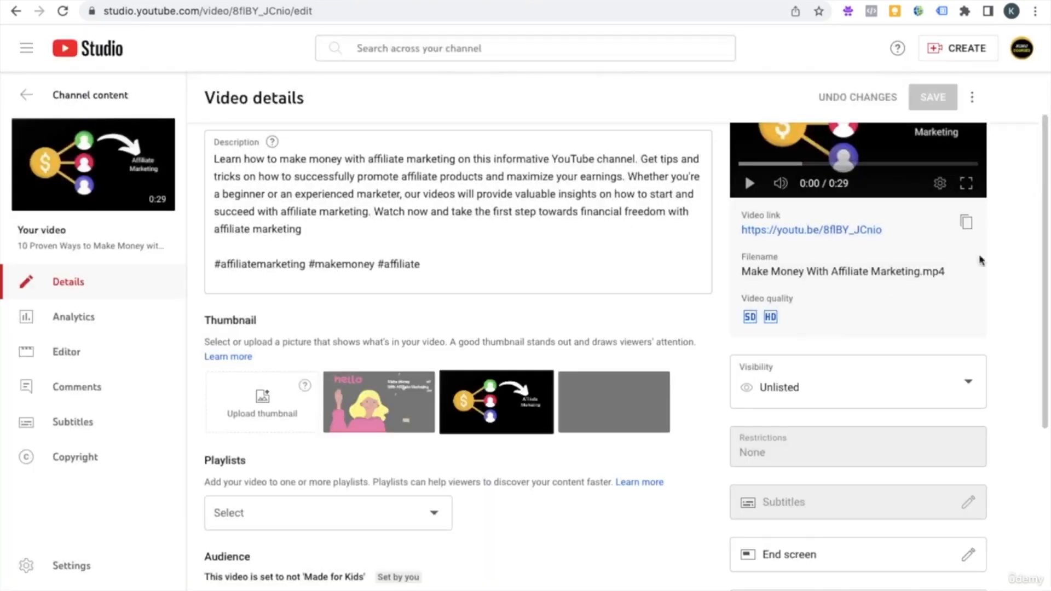
Set the video's visibility to Public.
left_click(854, 392)
left_click(739, 435)
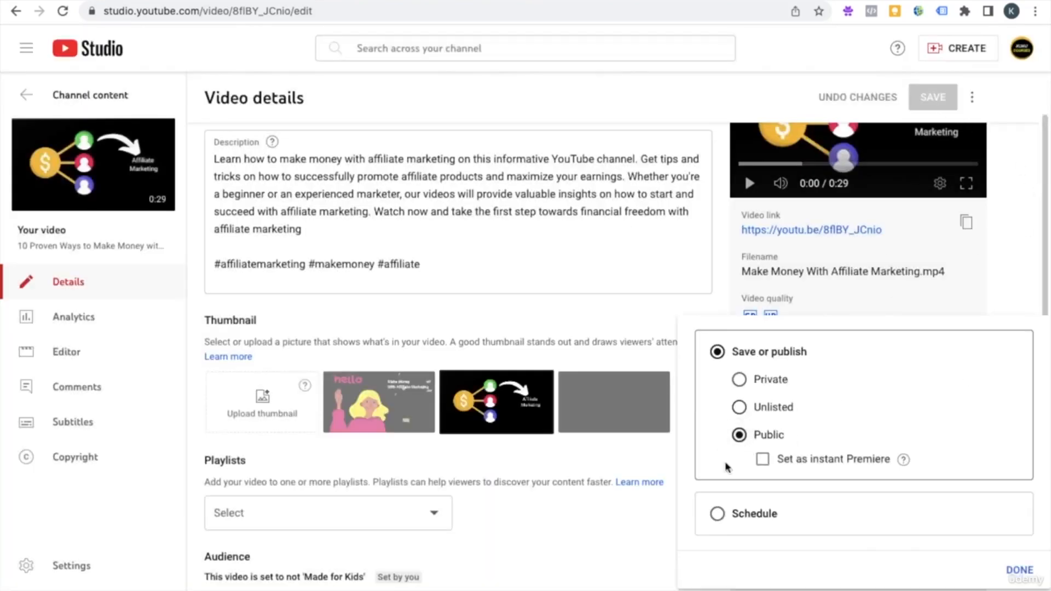
left_click(1020, 568)
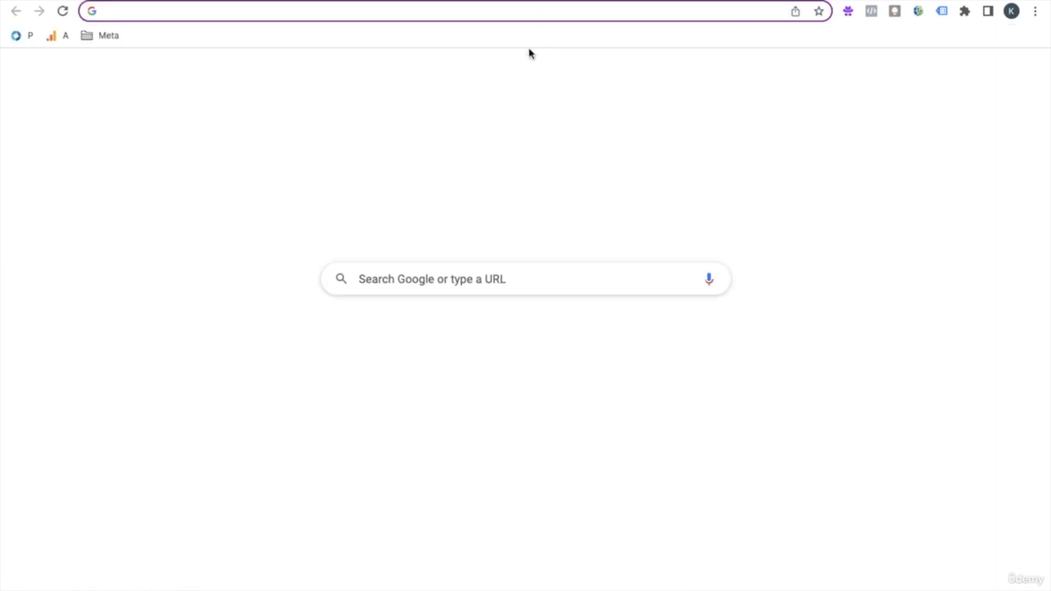
Open the kukucourses.com website and go to its Courses page.
type("ku")
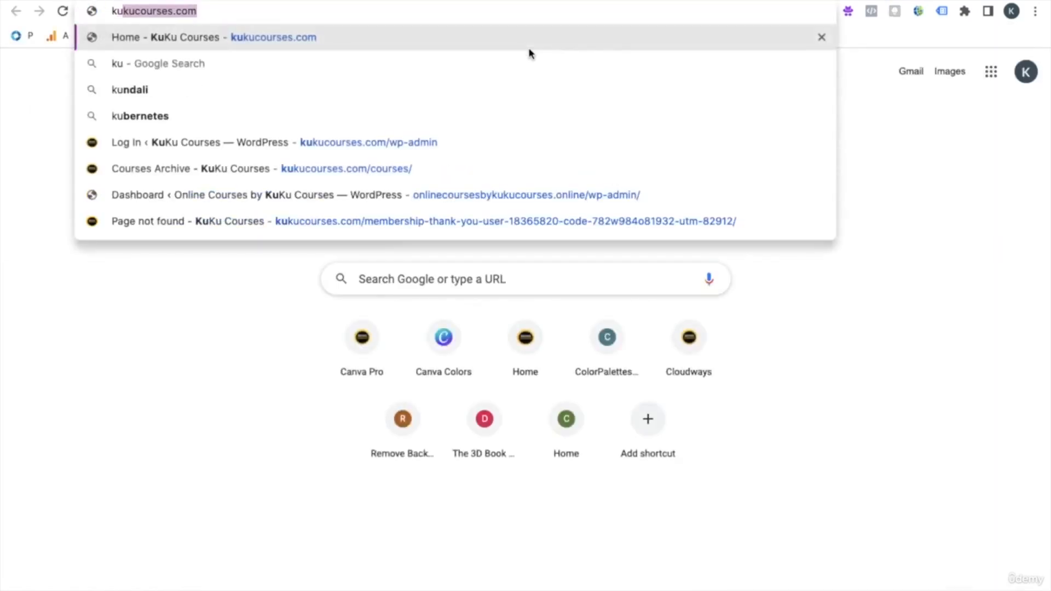
key("Right")
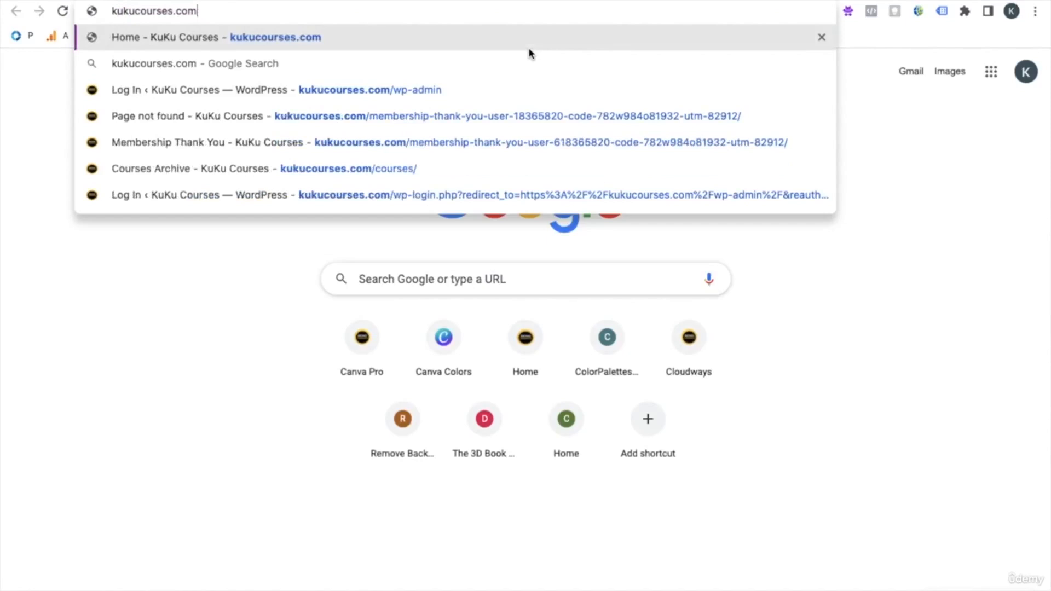
key("Return")
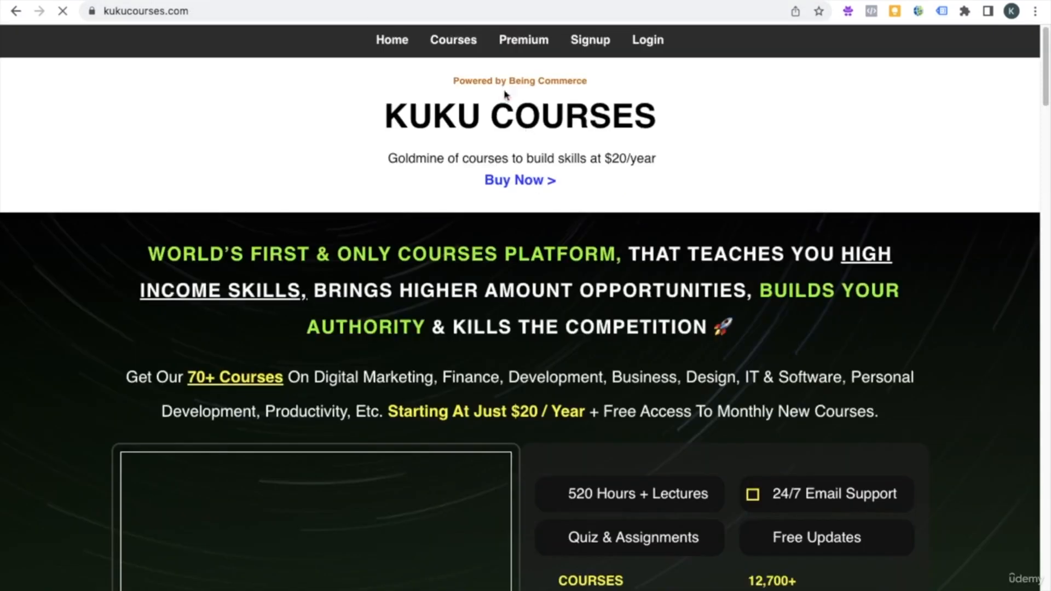
left_click(456, 43)
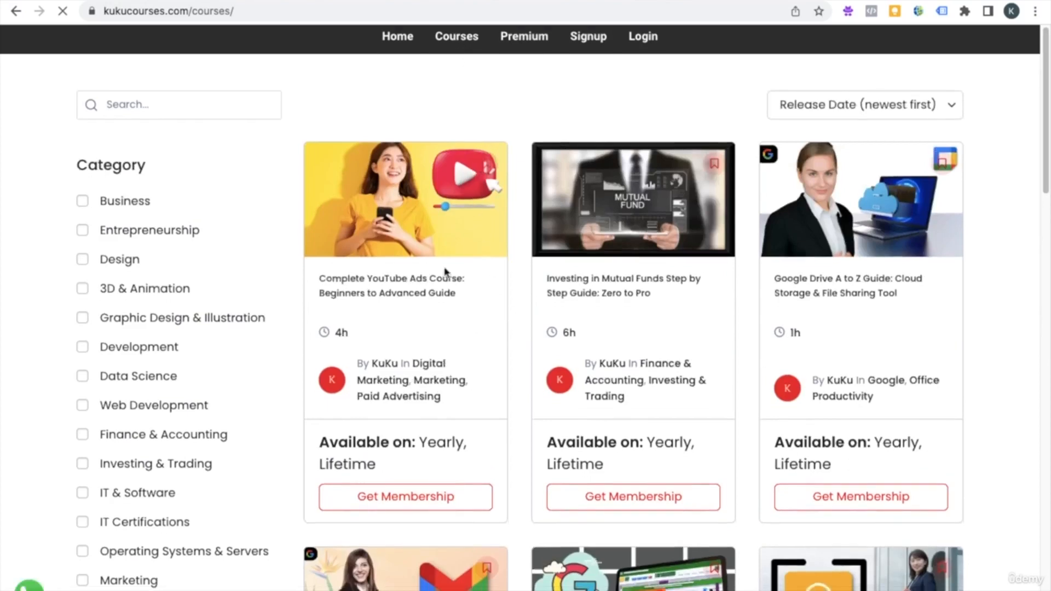
Look through the course listings in the catalogue, continuing onto a further results page.
scroll(446, 275, "down", 2)
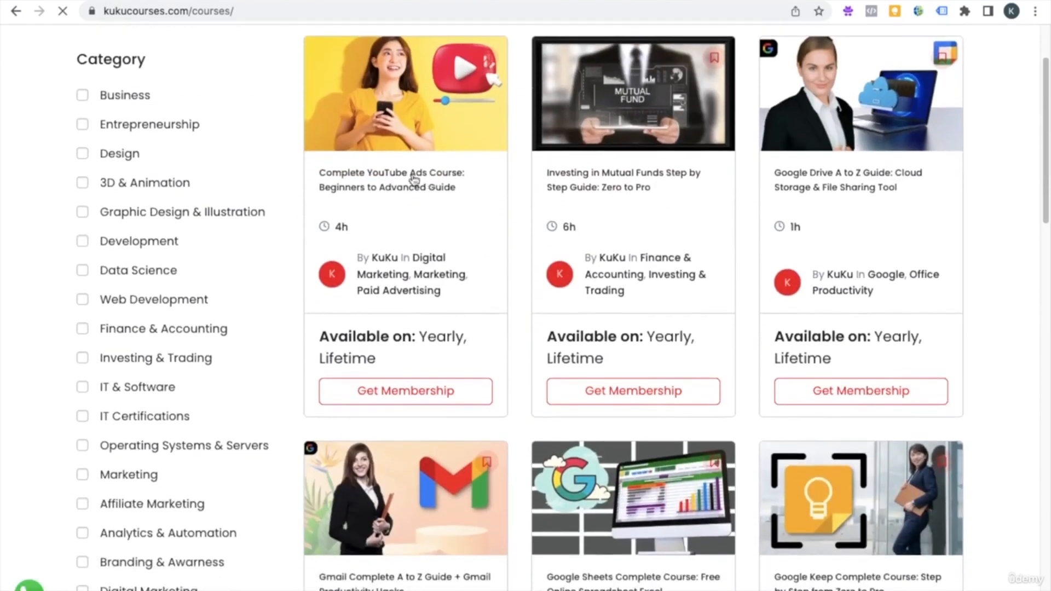
scroll(492, 311, "down", 2)
scroll(491, 311, "down", 15)
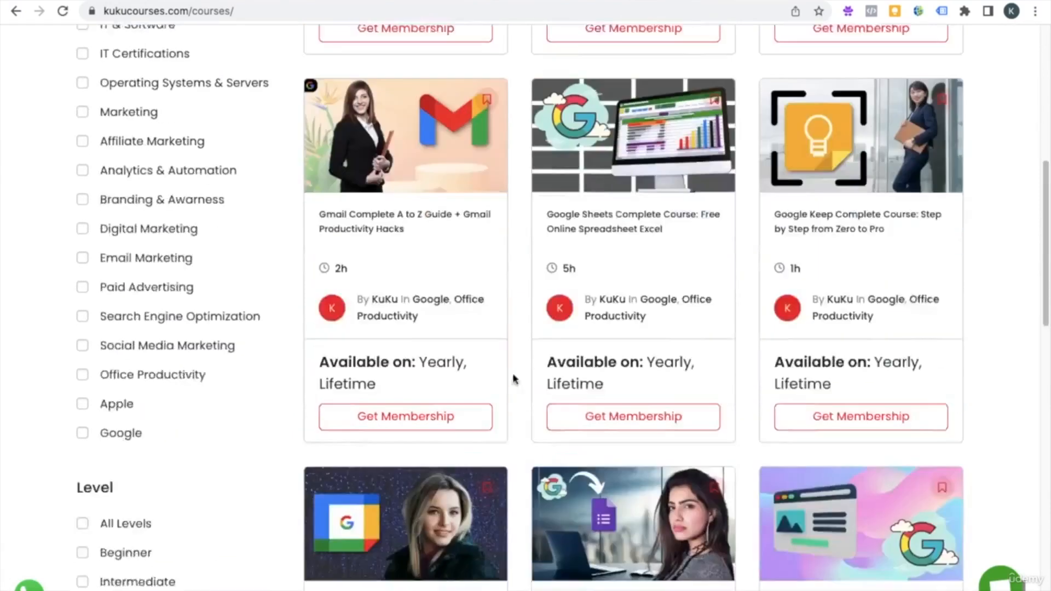
scroll(750, 340, "down", 2)
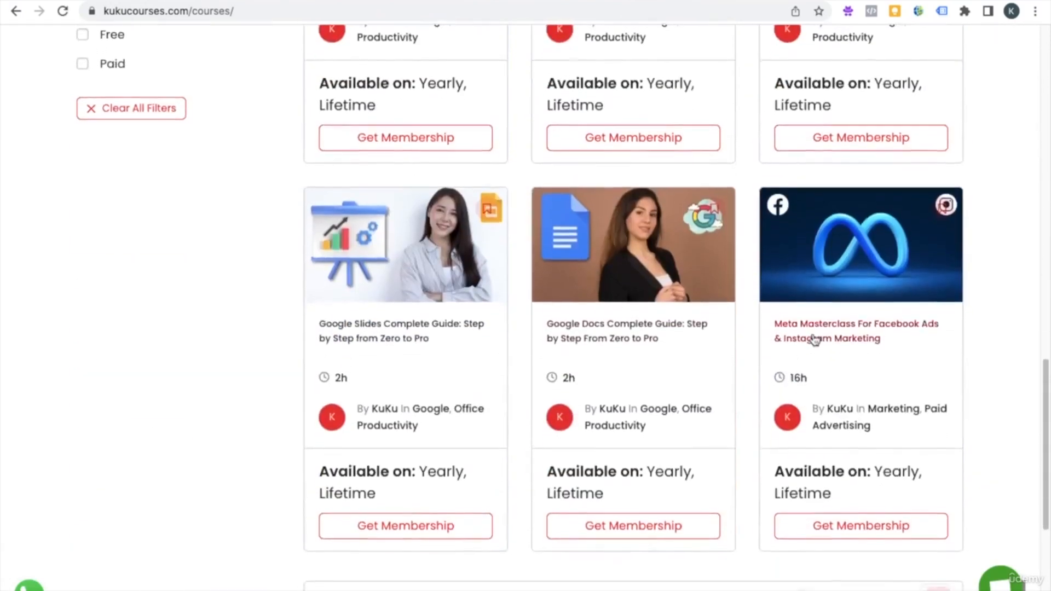
left_click(827, 514)
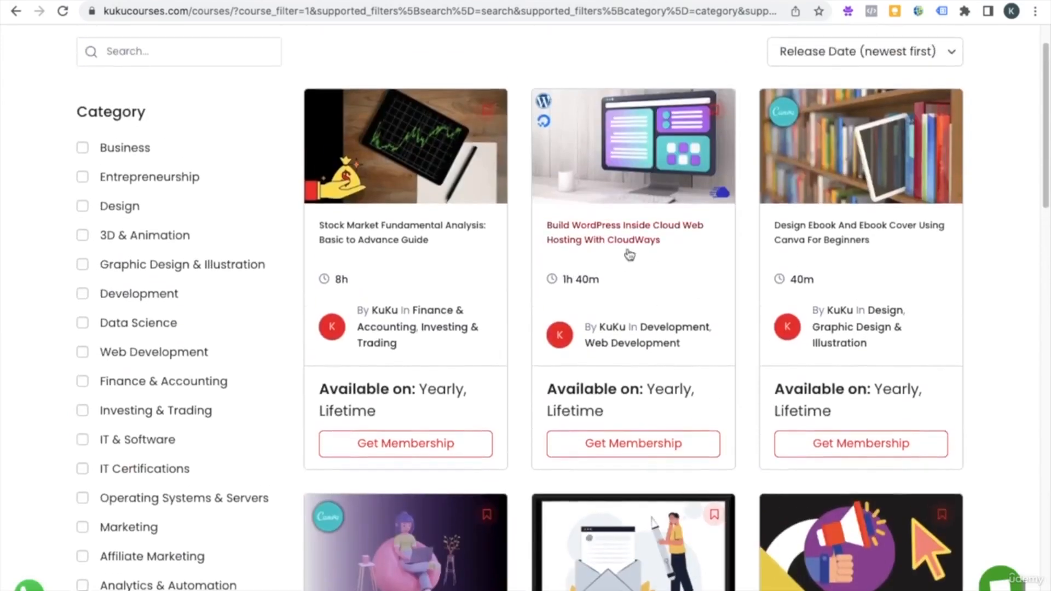
scroll(453, 206, "down", 5)
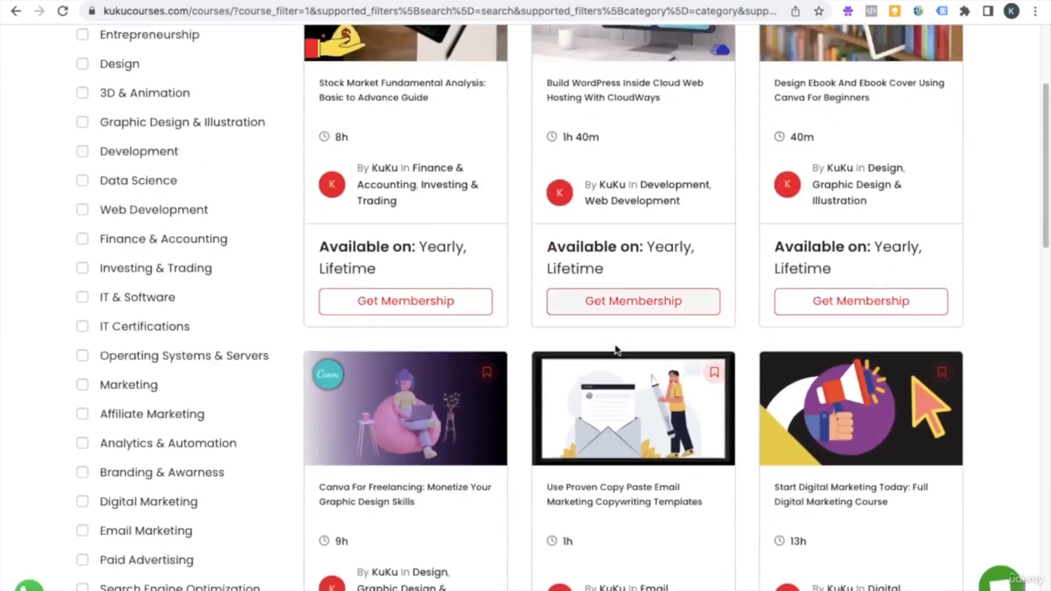
scroll(590, 400, "down", 5)
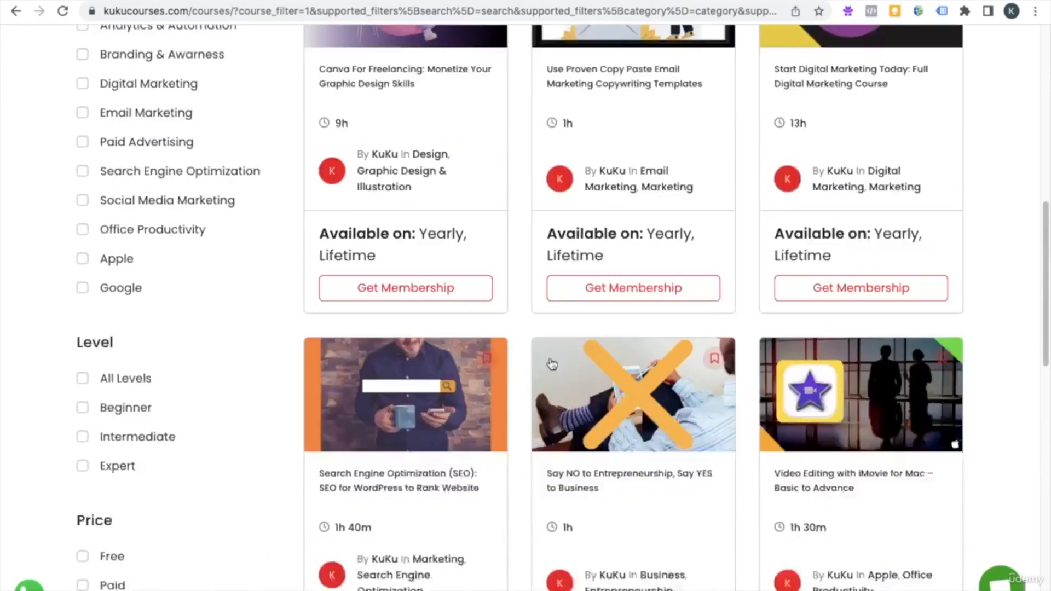
Look through the remaining listings on page 2 of the course catalogue, then the courses on results page 3.
scroll(537, 244, "up", 1)
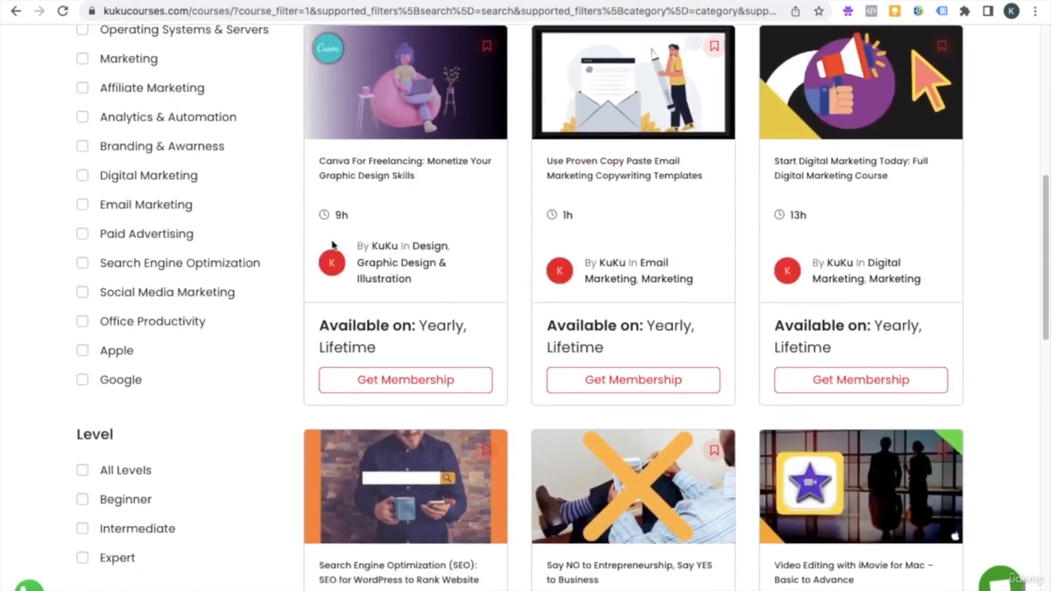
scroll(501, 400, "down", 5)
scroll(499, 400, "down", 4)
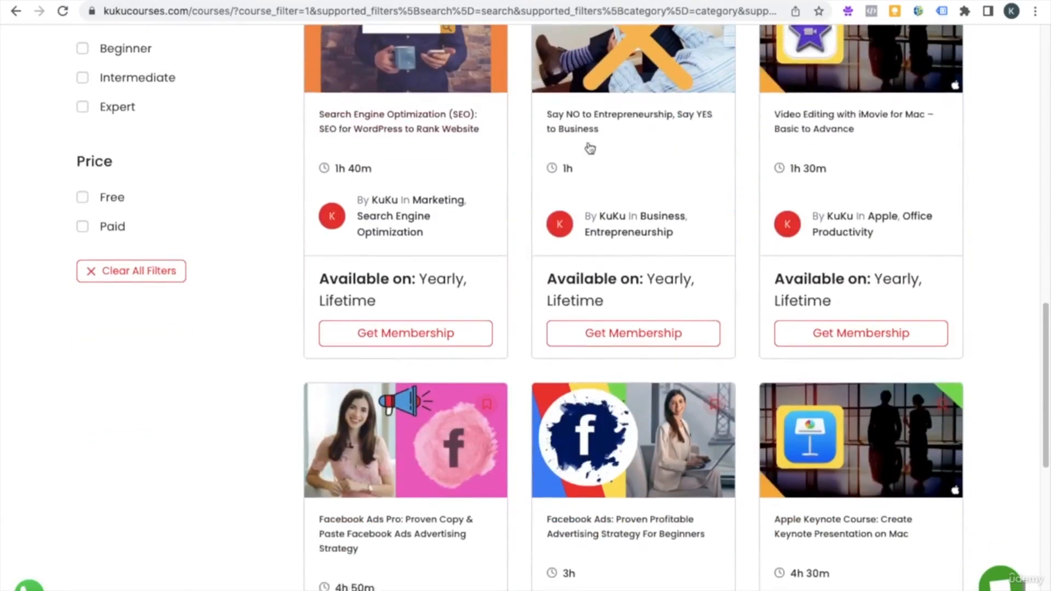
scroll(839, 91, "down", 4)
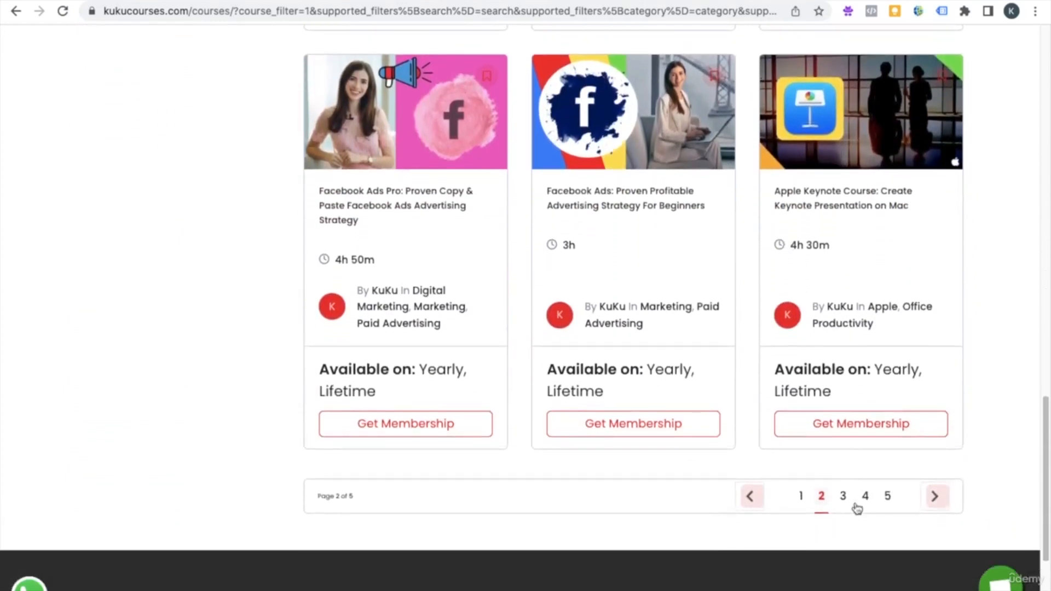
left_click(841, 495)
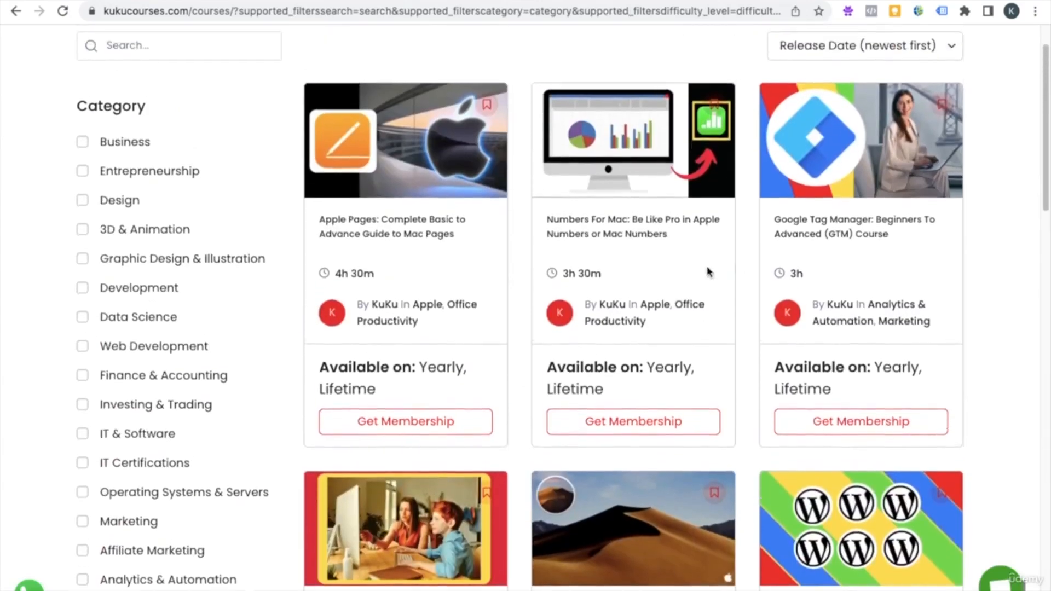
scroll(710, 404, "down", 10)
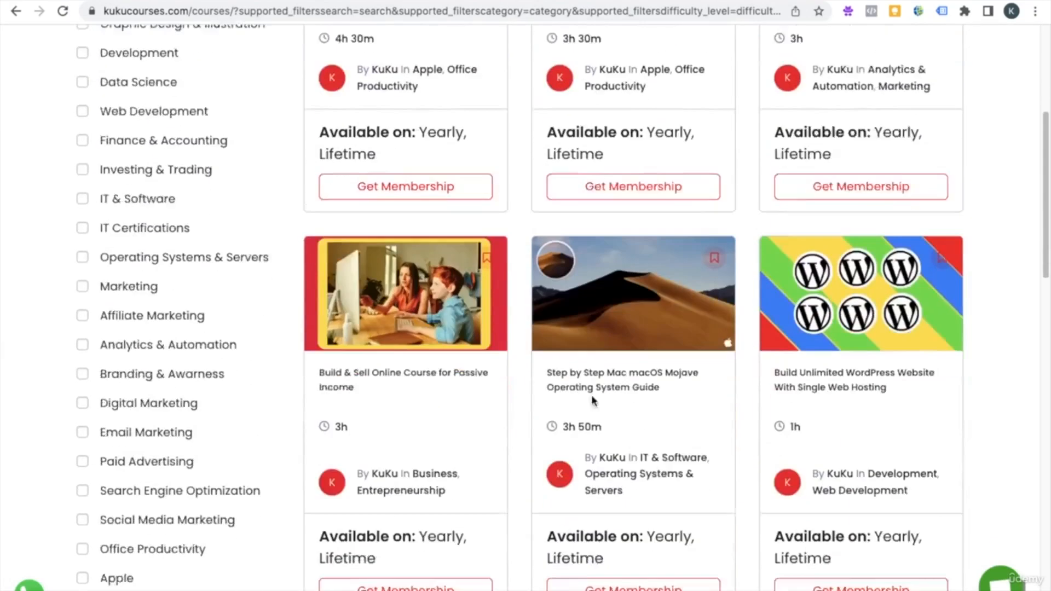
scroll(659, 436, "up", 8)
scroll(714, 416, "up", 4)
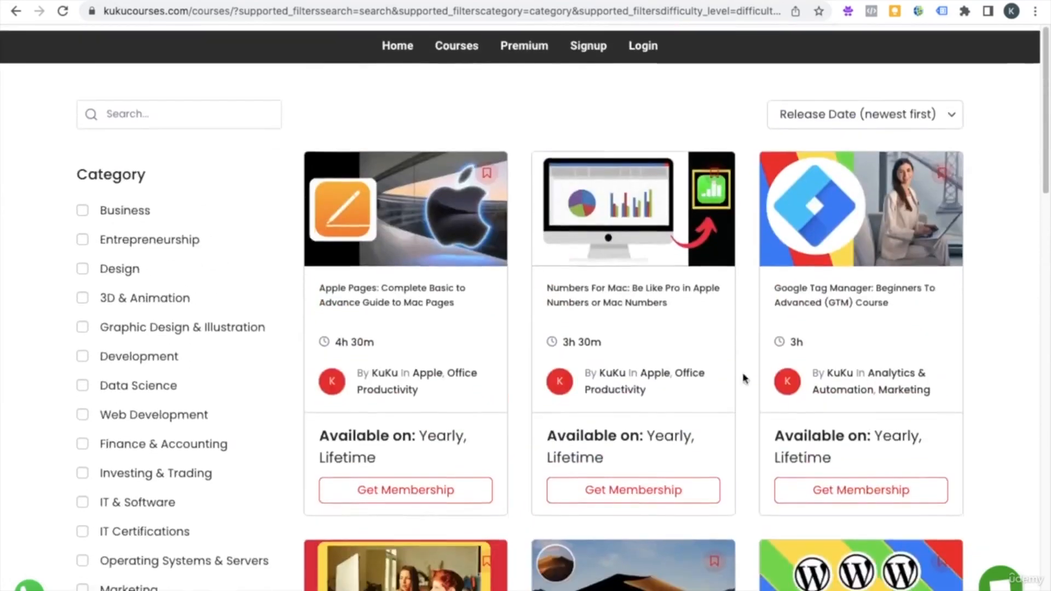
Open the site's Premium page and examine the prices of the Yearly Plan and the Lifetime membership.
left_click(524, 42)
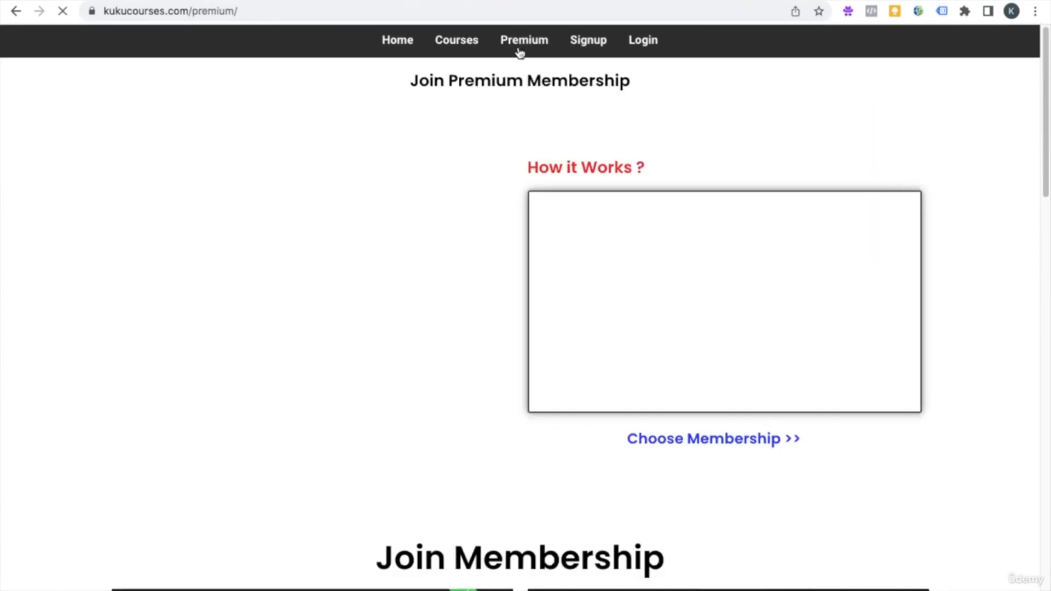
scroll(474, 356, "down", 7)
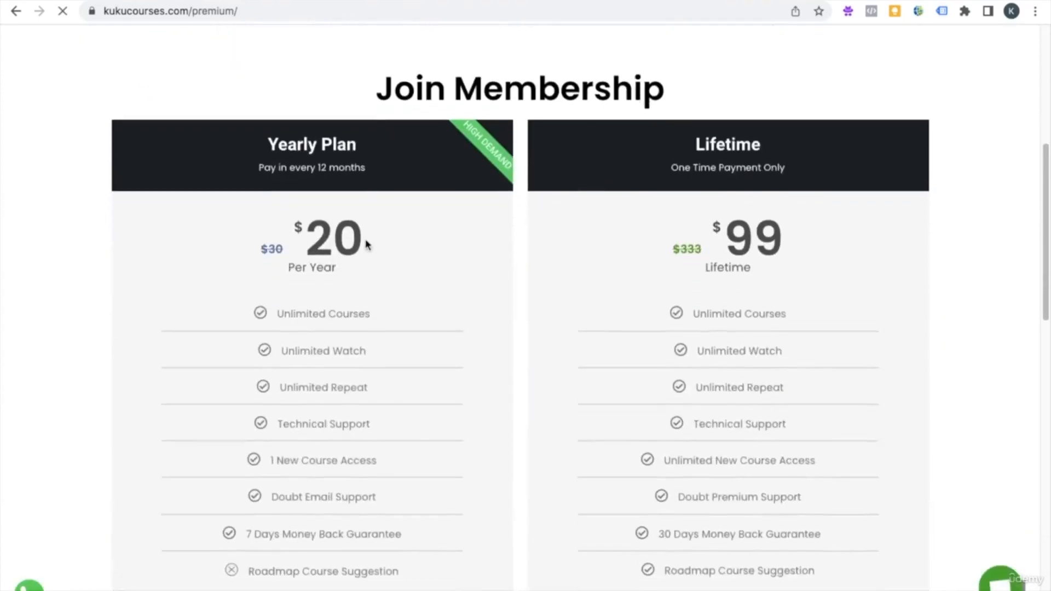
scroll(700, 219, "down", 1)
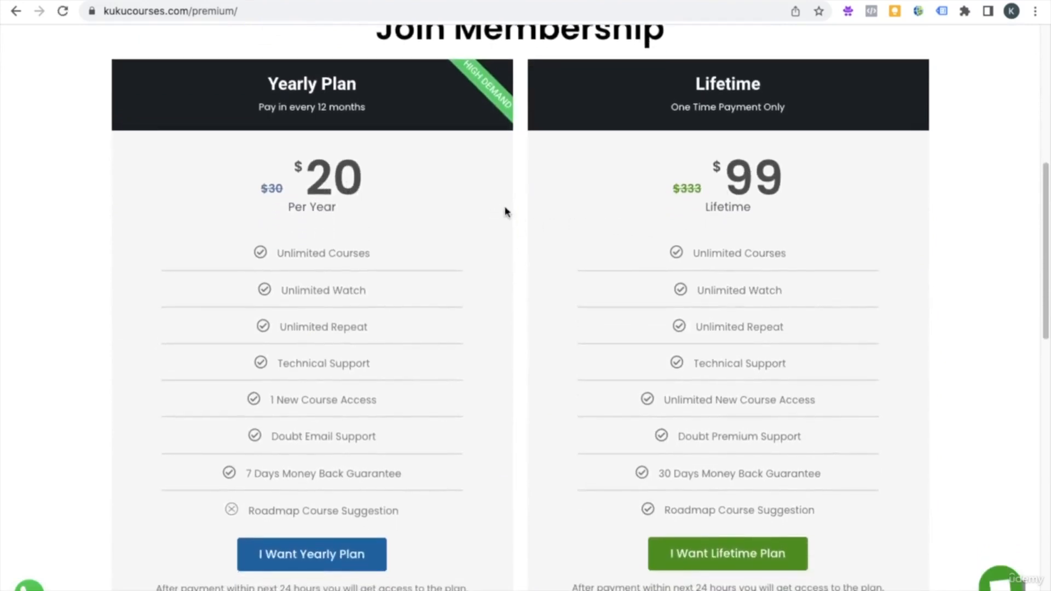
left_click_drag(309, 183, 357, 180)
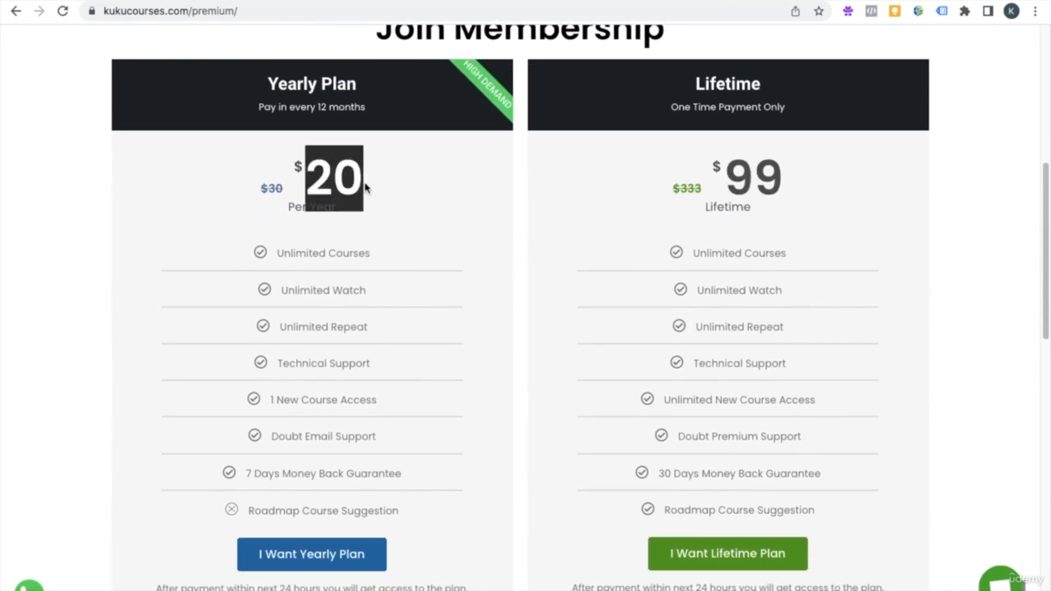
left_click(338, 185)
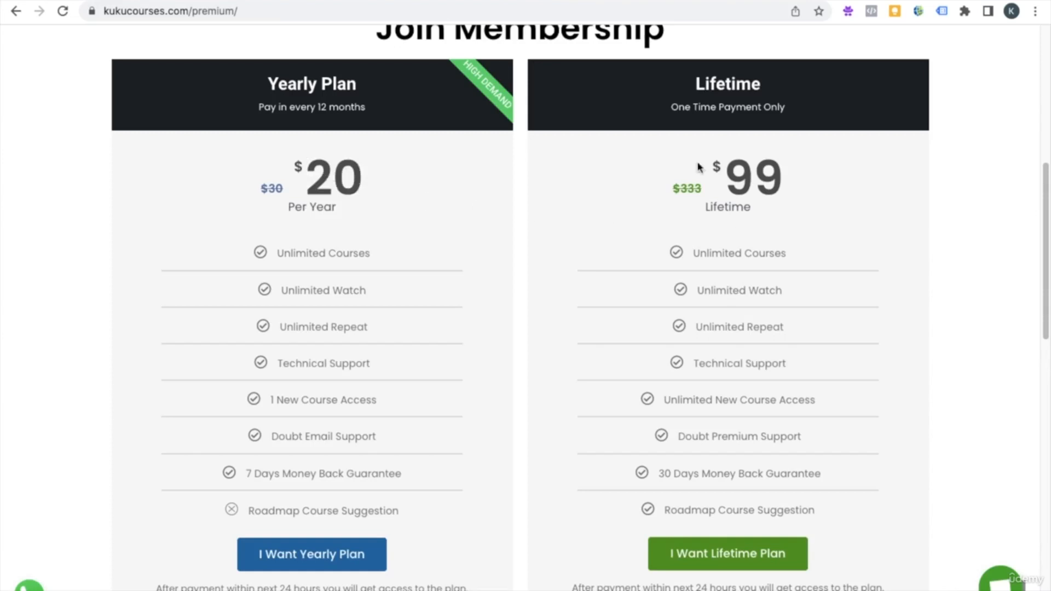
left_click_drag(727, 173, 777, 178)
left_click(778, 178)
scroll(520, 307, "up", 10)
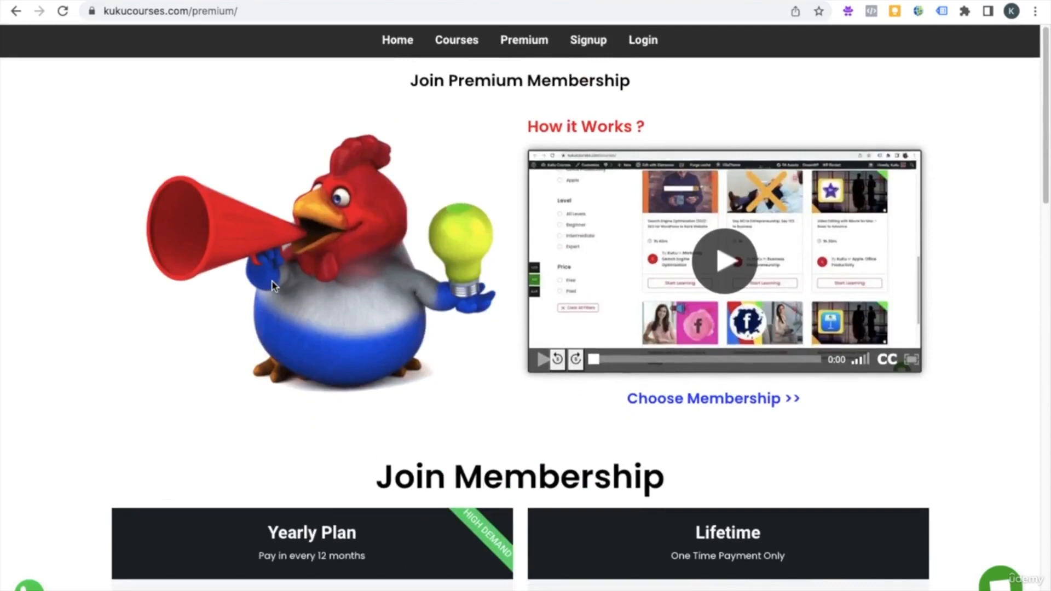
Compare the features included in the Yearly Plan with those of the Lifetime plan on the Premium page.
scroll(470, 430, "down", 4)
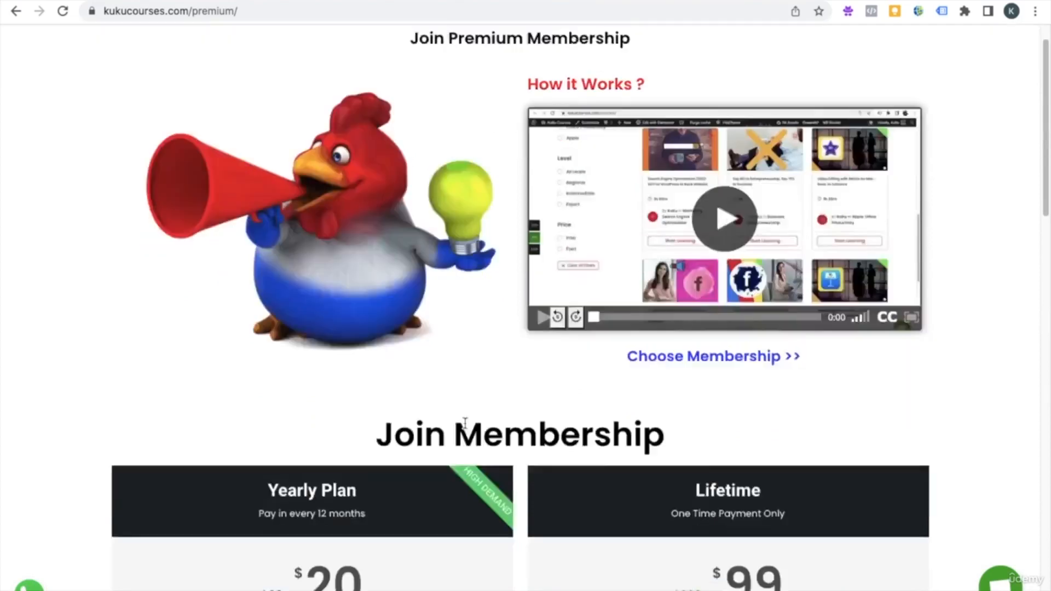
scroll(802, 397, "down", 2)
left_click(698, 248)
left_click_drag(698, 248, 755, 248)
scroll(607, 334, "down", 1)
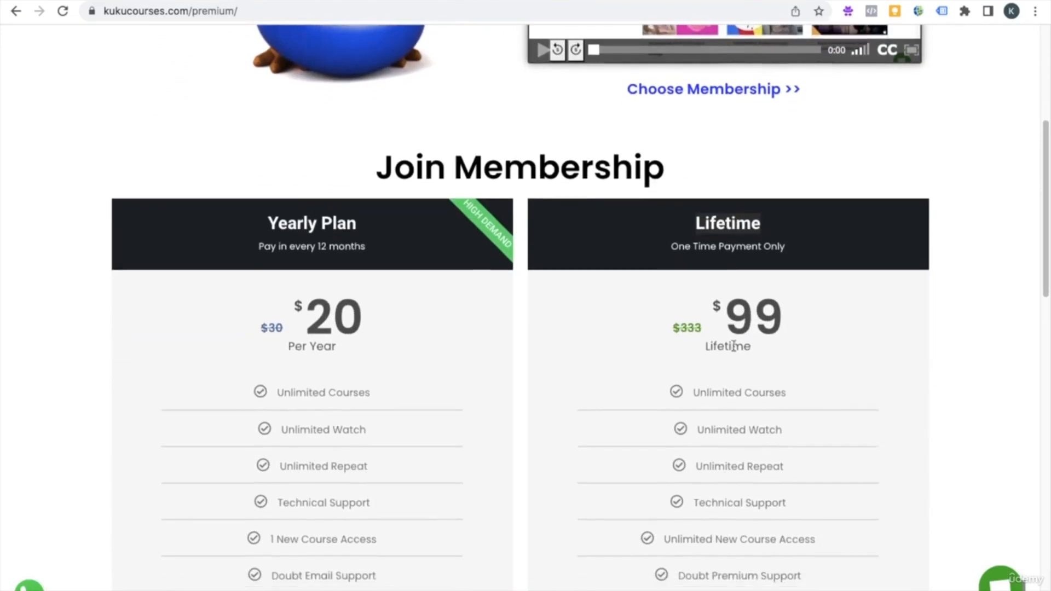
left_click(523, 335)
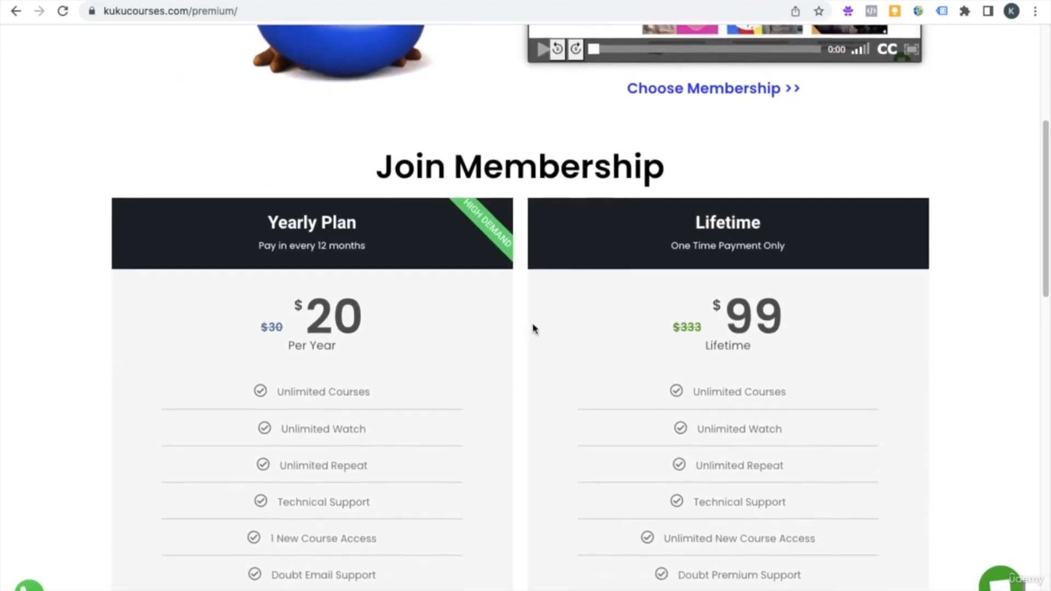
scroll(624, 317, "down", 2)
scroll(746, 364, "down", 4)
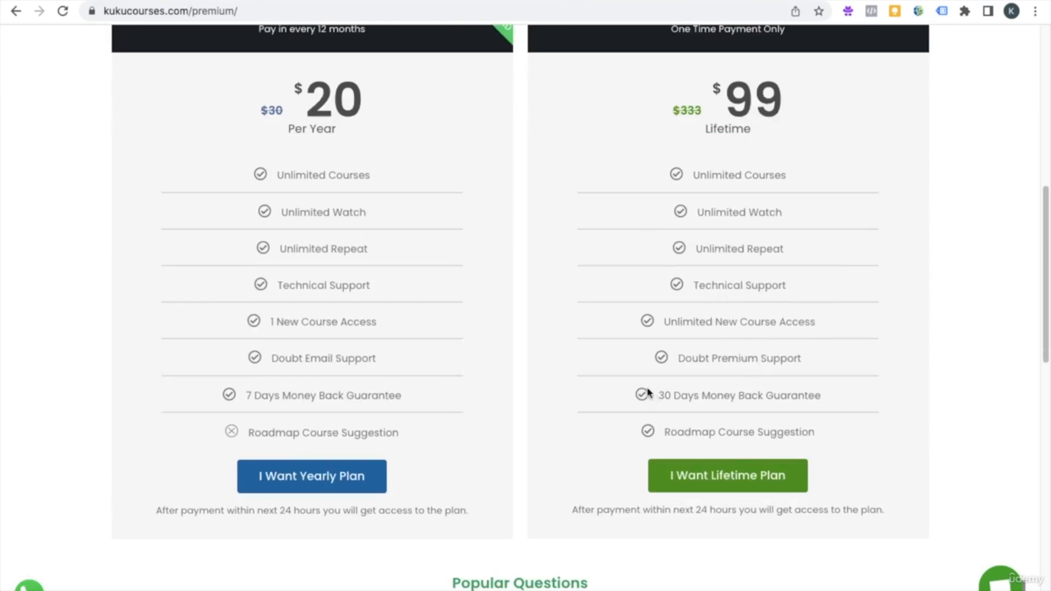
scroll(624, 382, "up", 5)
scroll(624, 382, "down", 5)
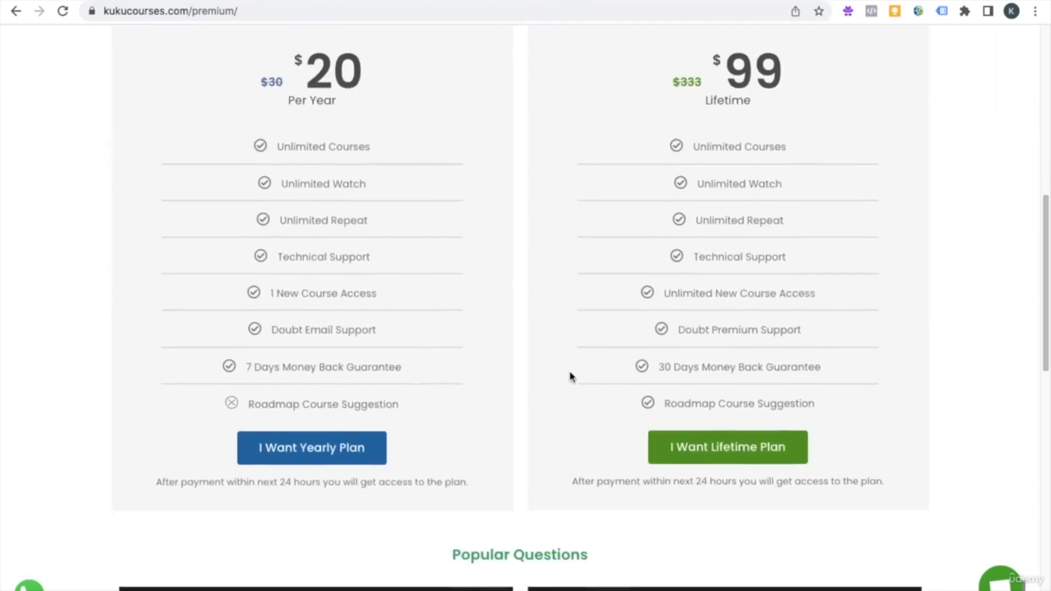
Leave the membership plans and go back to the site's Courses page.
scroll(580, 375, "up", 10)
scroll(619, 373, "up", 3)
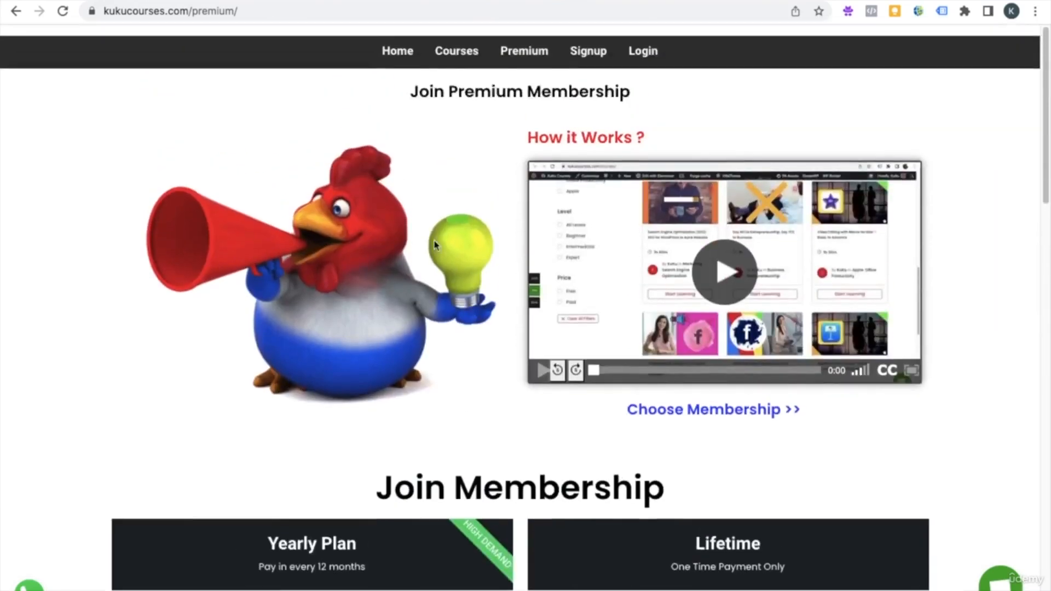
left_click(458, 41)
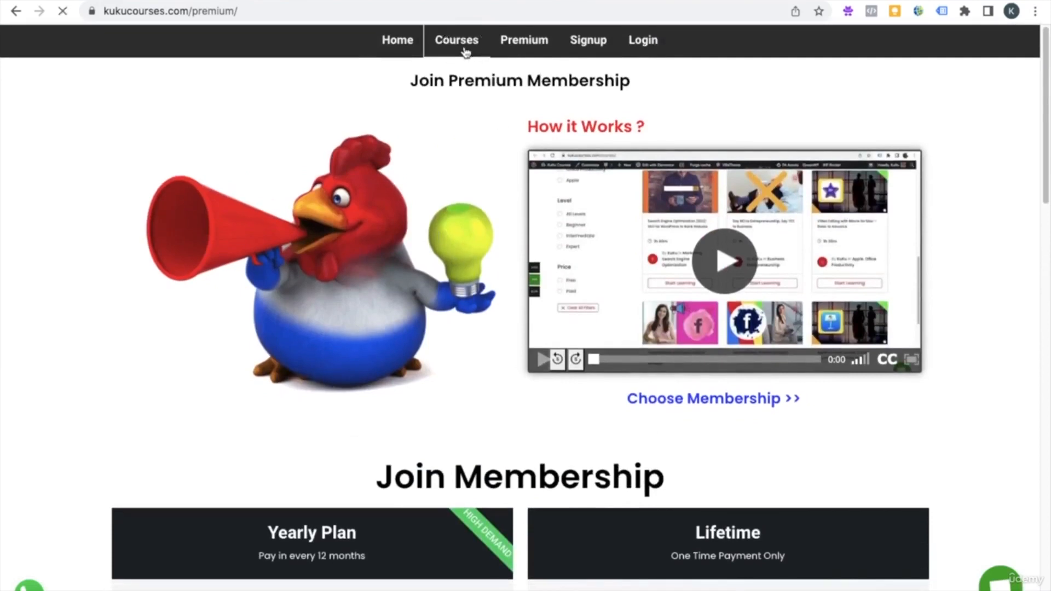